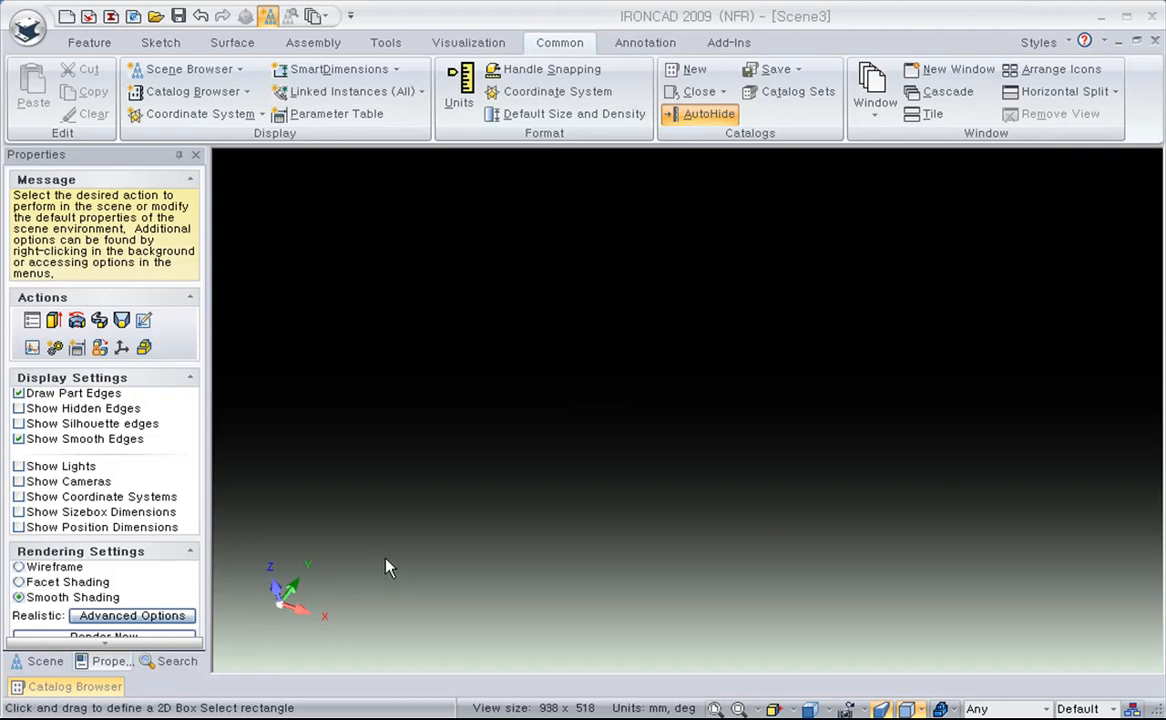
Place a Block from the Shapes catalog in the empty scene and fit it to the view.
{"action": "mouse_move", "coordinate": [80, 690]}
{"action": "left_click_drag", "start_coordinate": [42, 603], "coordinate": [618, 422]}
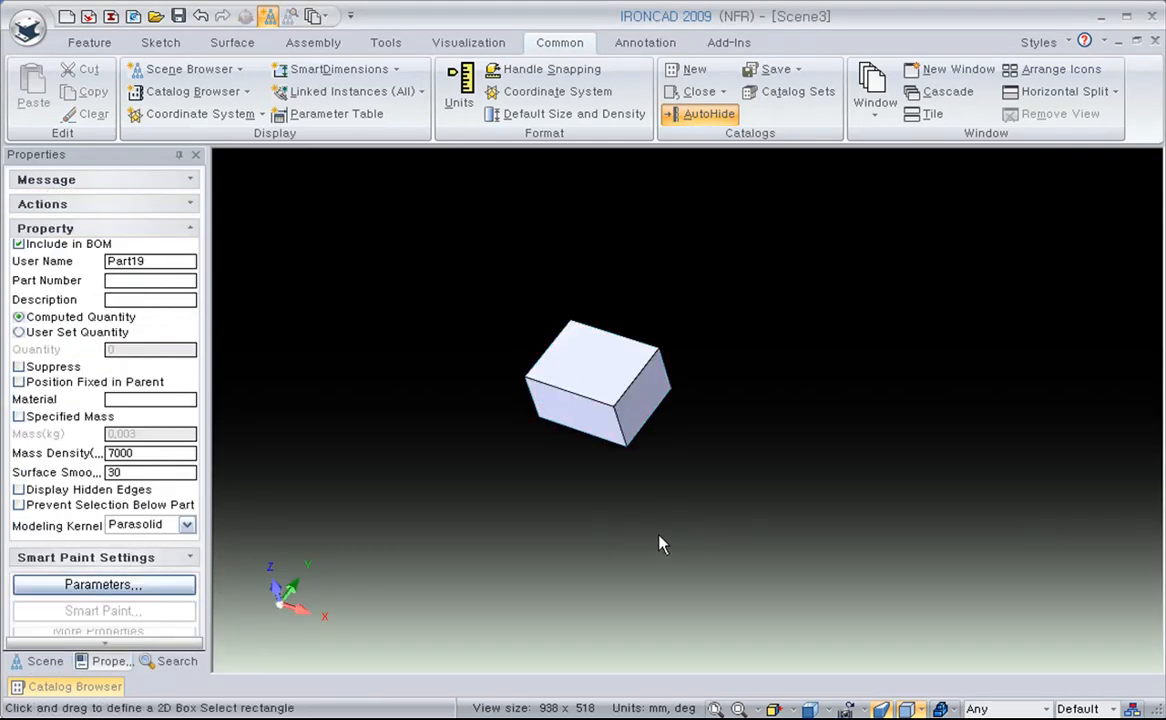
{"action": "left_click", "coordinate": [662, 540]}
{"action": "left_click", "coordinate": [716, 709]}
{"action": "middle_click_drag", "start_coordinate": [573, 552], "coordinate": [593, 437]}
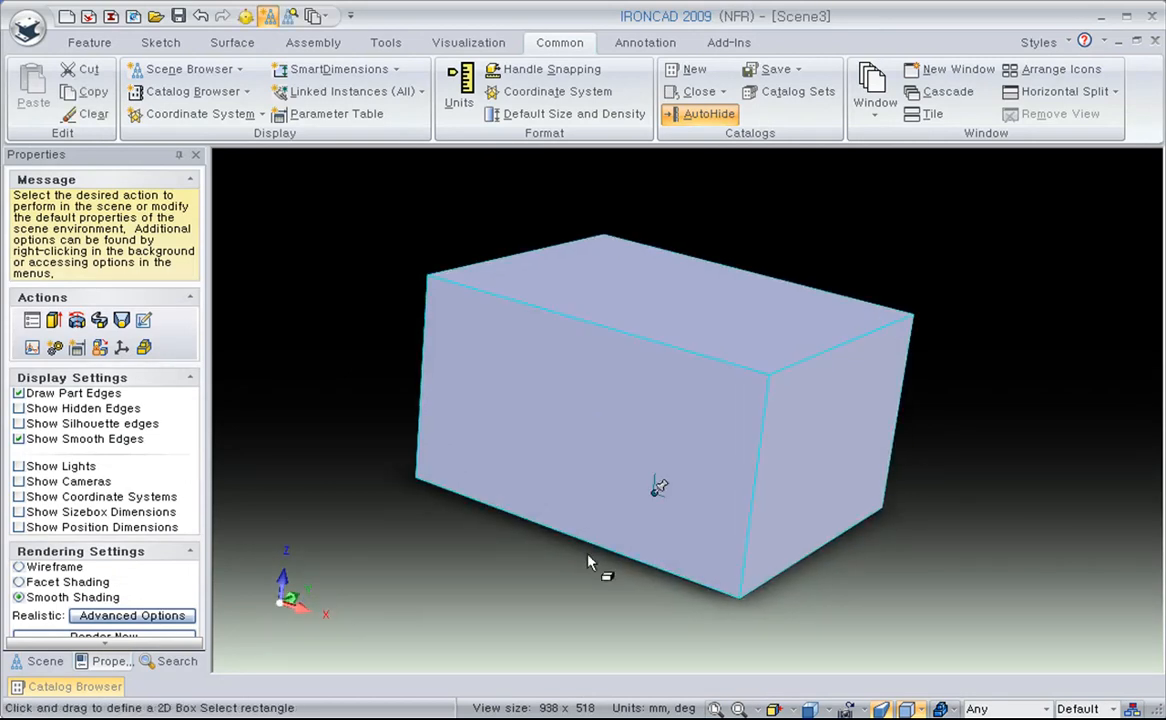
{"action": "left_click", "coordinate": [588, 562]}
{"action": "left_click", "coordinate": [588, 560]}
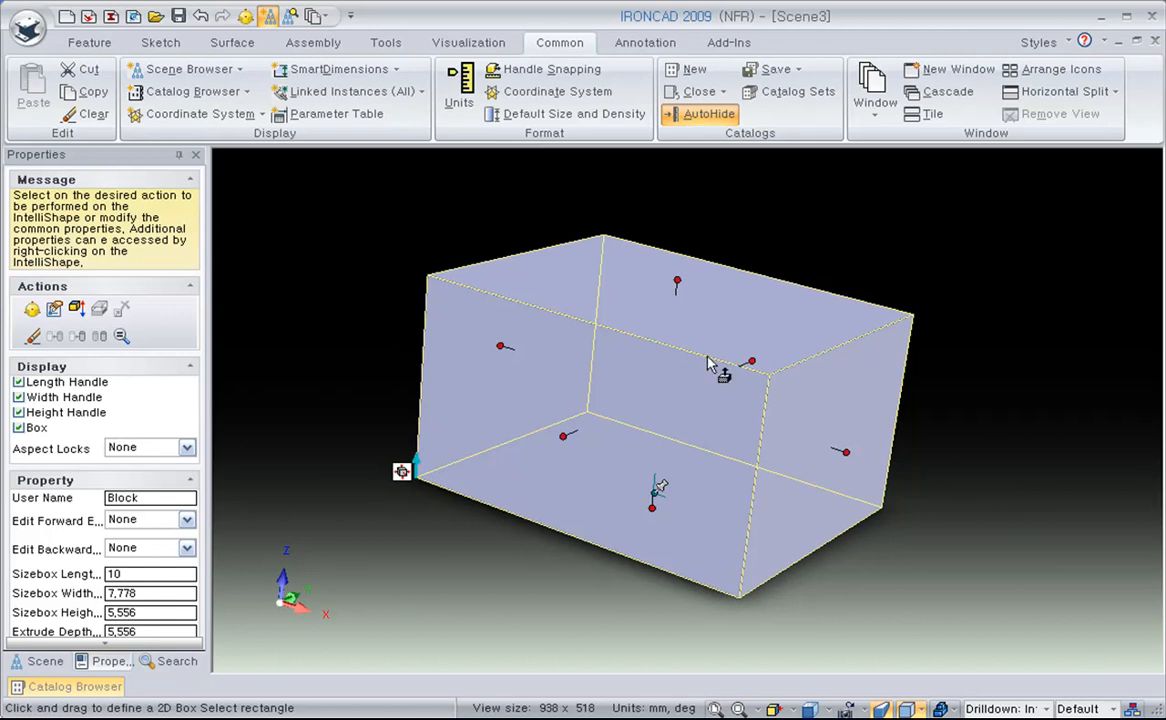
{"action": "left_click", "coordinate": [468, 560]}
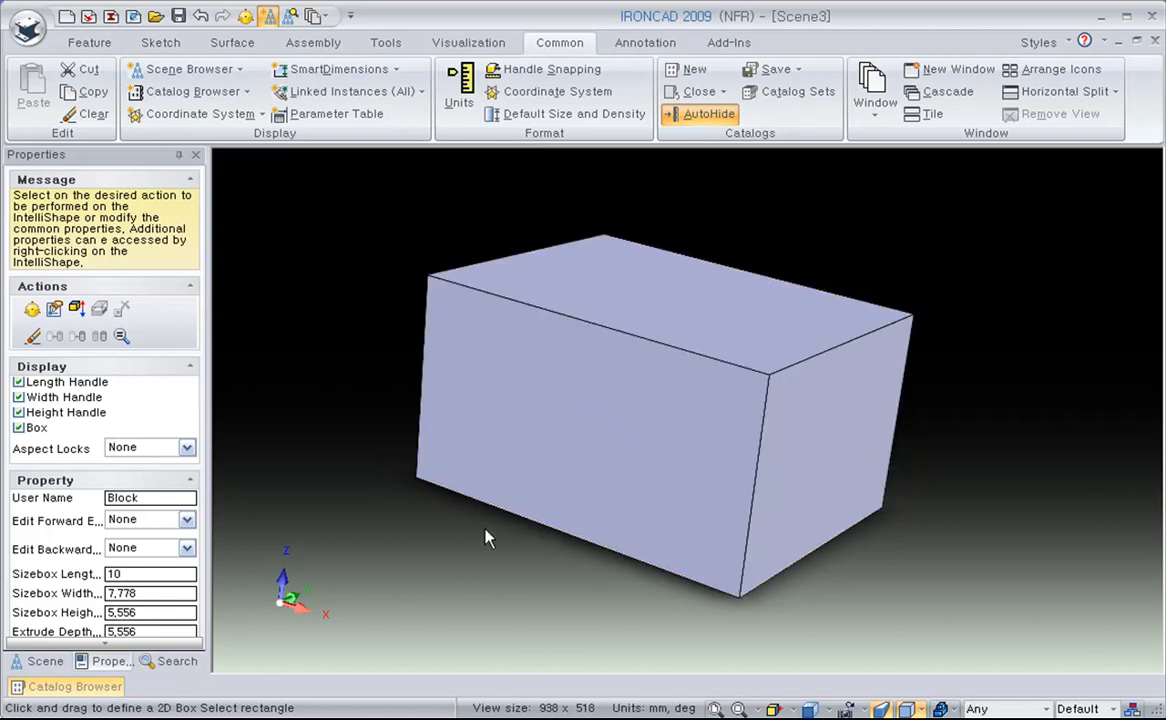
Select the block at IntelliShape level and open its IntelliShape properties.
{"action": "left_click", "coordinate": [575, 388]}
{"action": "left_click", "coordinate": [575, 388]}
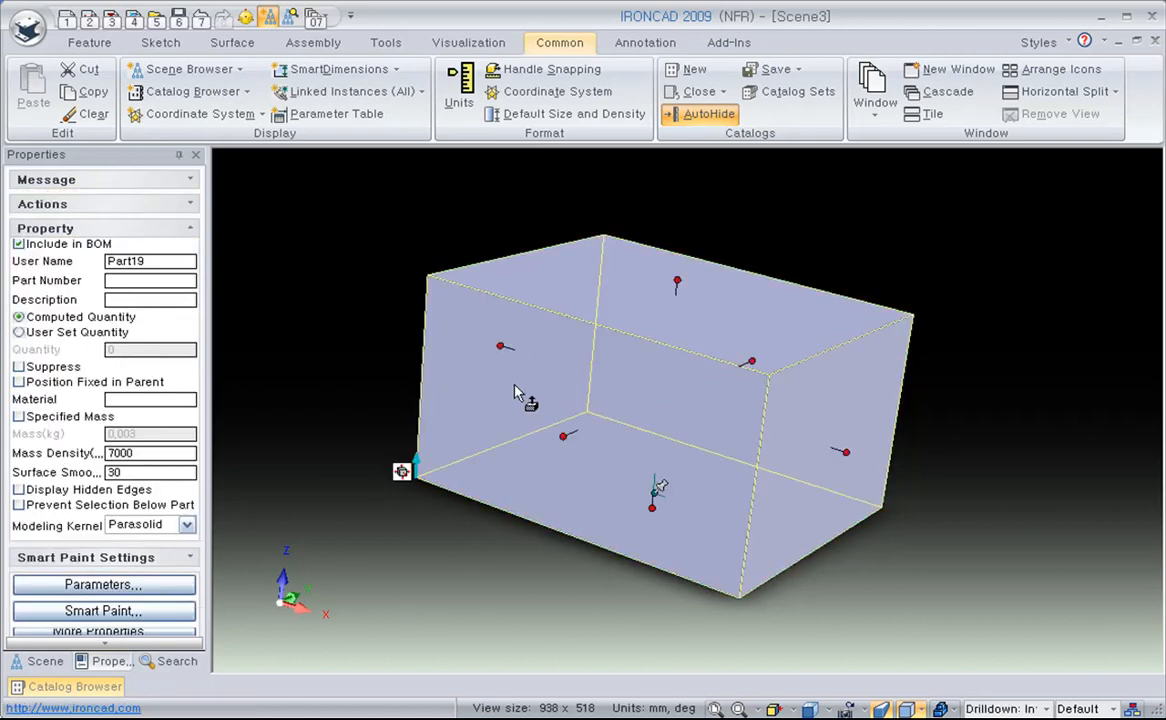
{"action": "right_click", "coordinate": [524, 393]}
{"action": "left_click", "coordinate": [560, 391]}
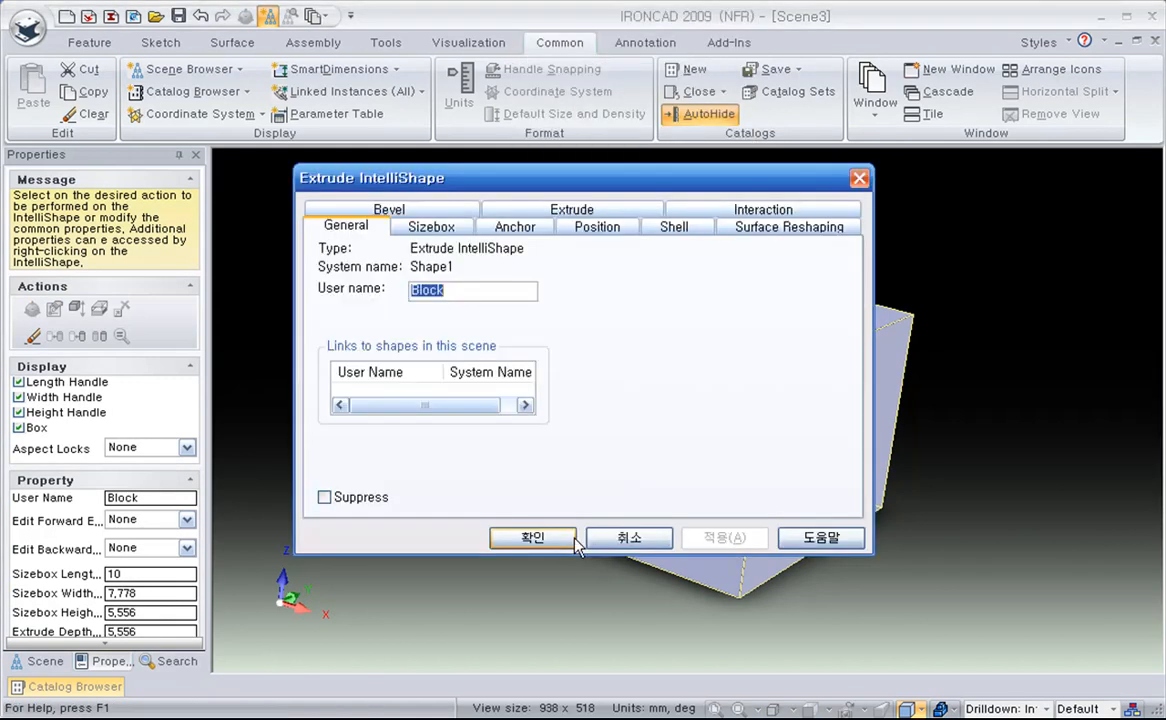
{"action": "left_click", "coordinate": [629, 538]}
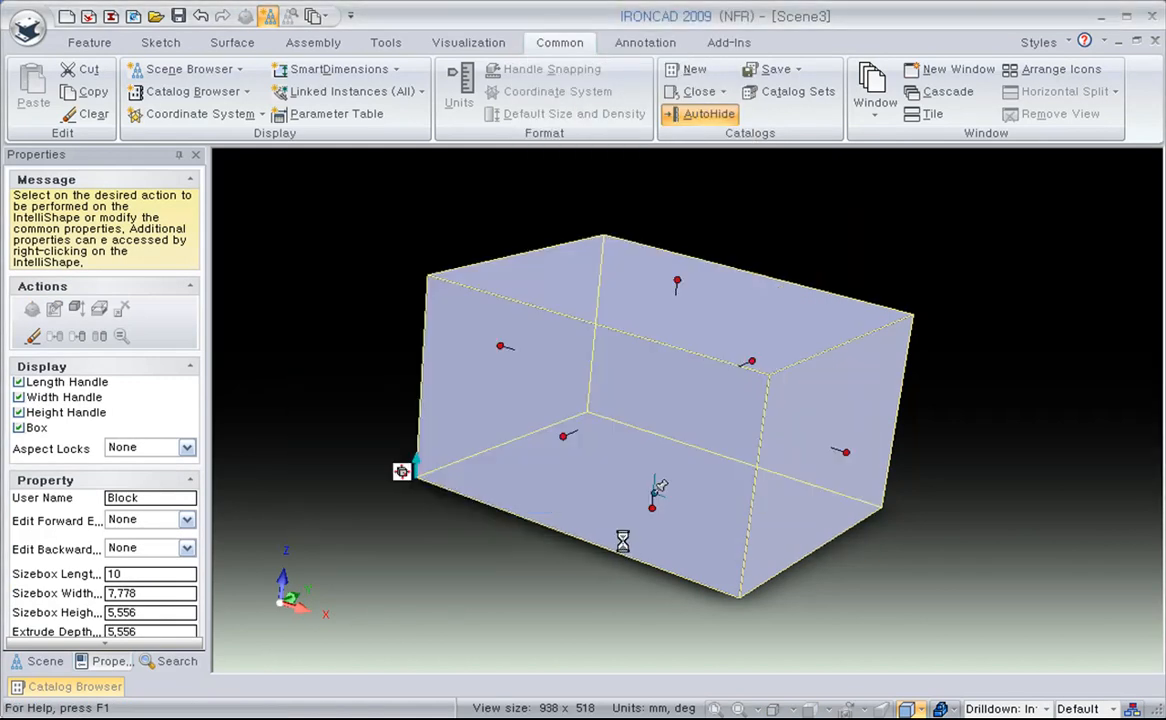
{"action": "right_click", "coordinate": [545, 390]}
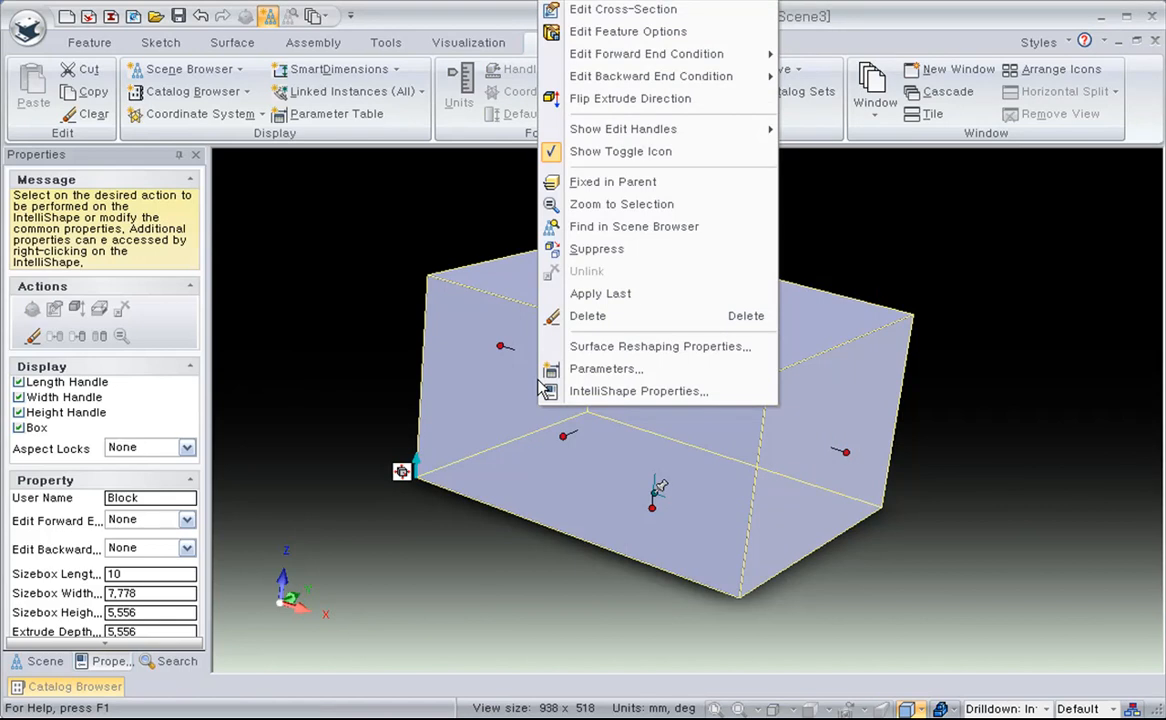
{"action": "left_click", "coordinate": [659, 392]}
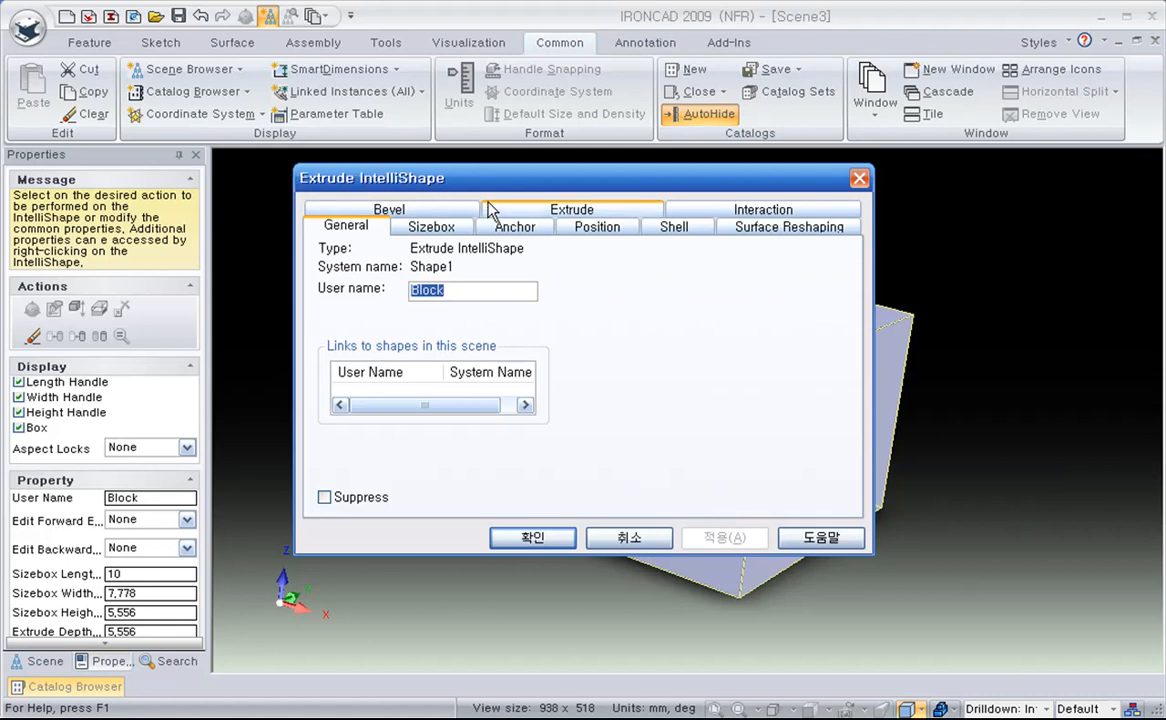
{"action": "left_click_drag", "start_coordinate": [583, 182], "coordinate": [586, 227]}
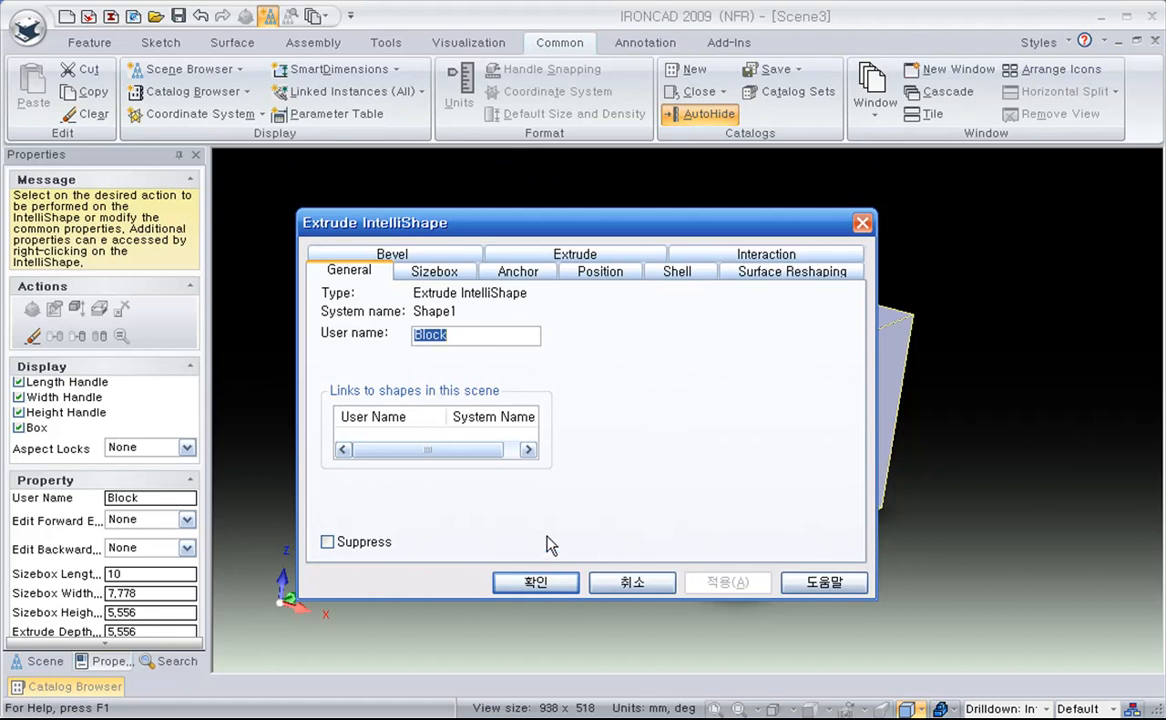
Review the block's Sizebox, Anchor, Position, Shell and Surface Reshaping properties.
{"action": "left_click", "coordinate": [420, 272]}
{"action": "left_click", "coordinate": [518, 274]}
{"action": "left_click", "coordinate": [600, 272]}
{"action": "left_click", "coordinate": [674, 272]}
{"action": "left_click", "coordinate": [789, 272]}
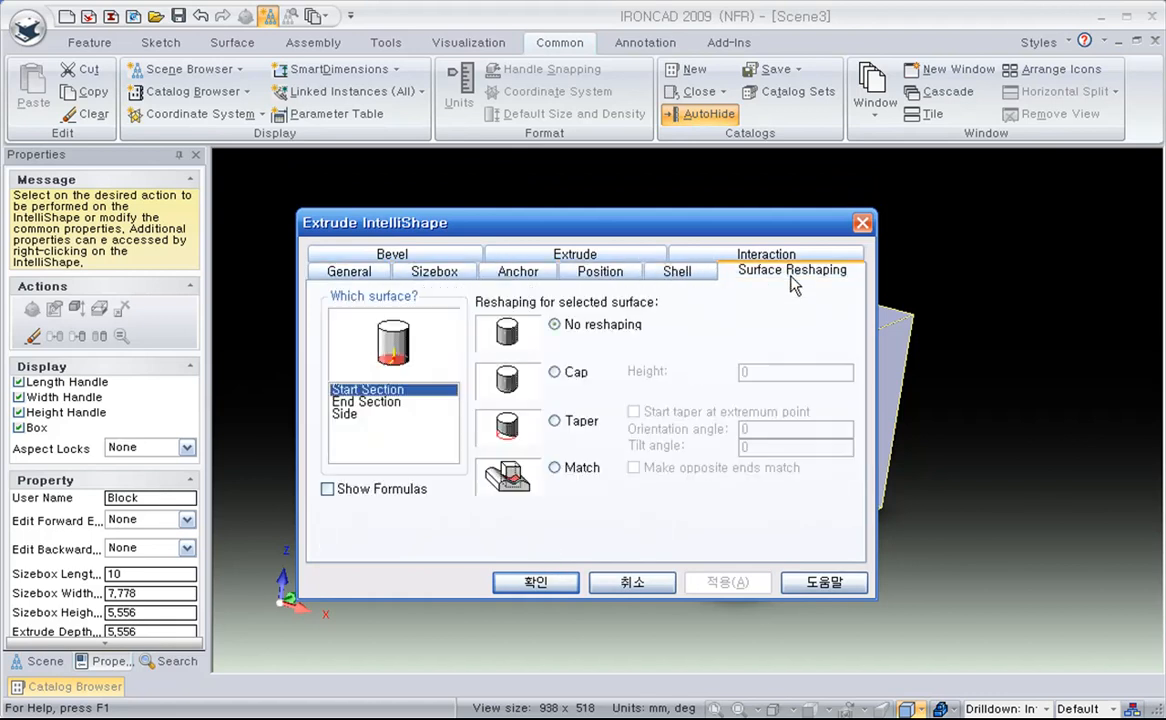
In the Bevel properties, set the block's Start Section Edges to Blend with a radius of 3.
{"action": "left_click", "coordinate": [383, 255]}
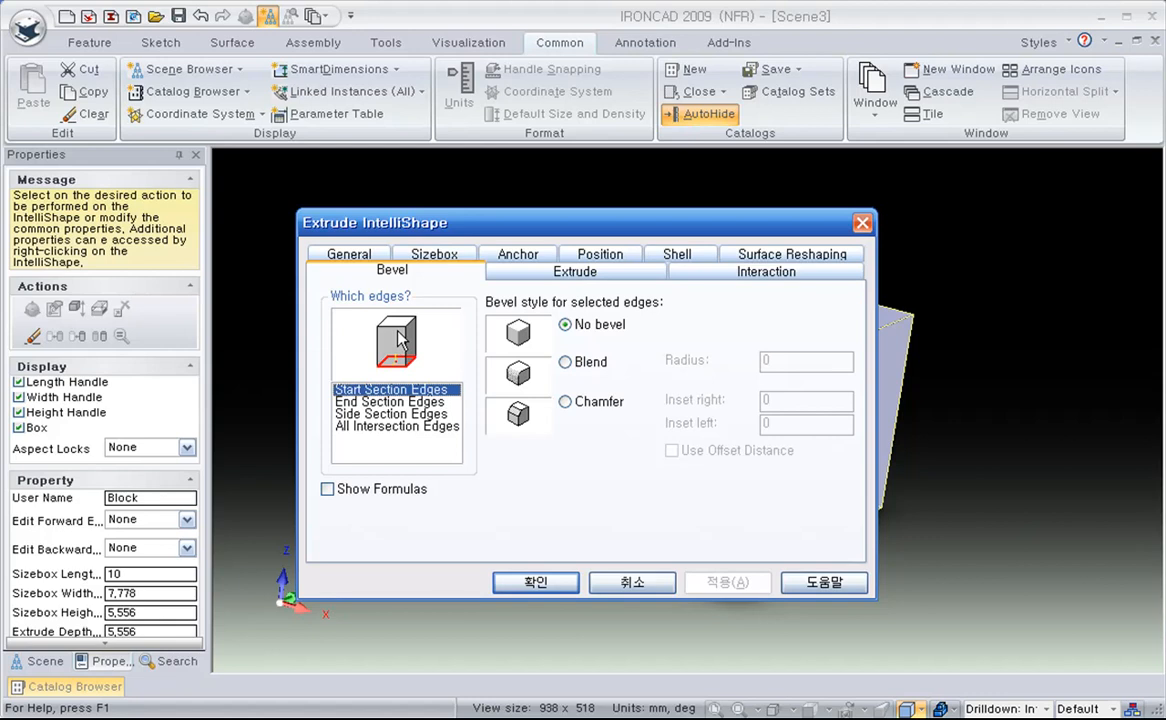
{"action": "left_click_drag", "start_coordinate": [572, 222], "coordinate": [988, 297]}
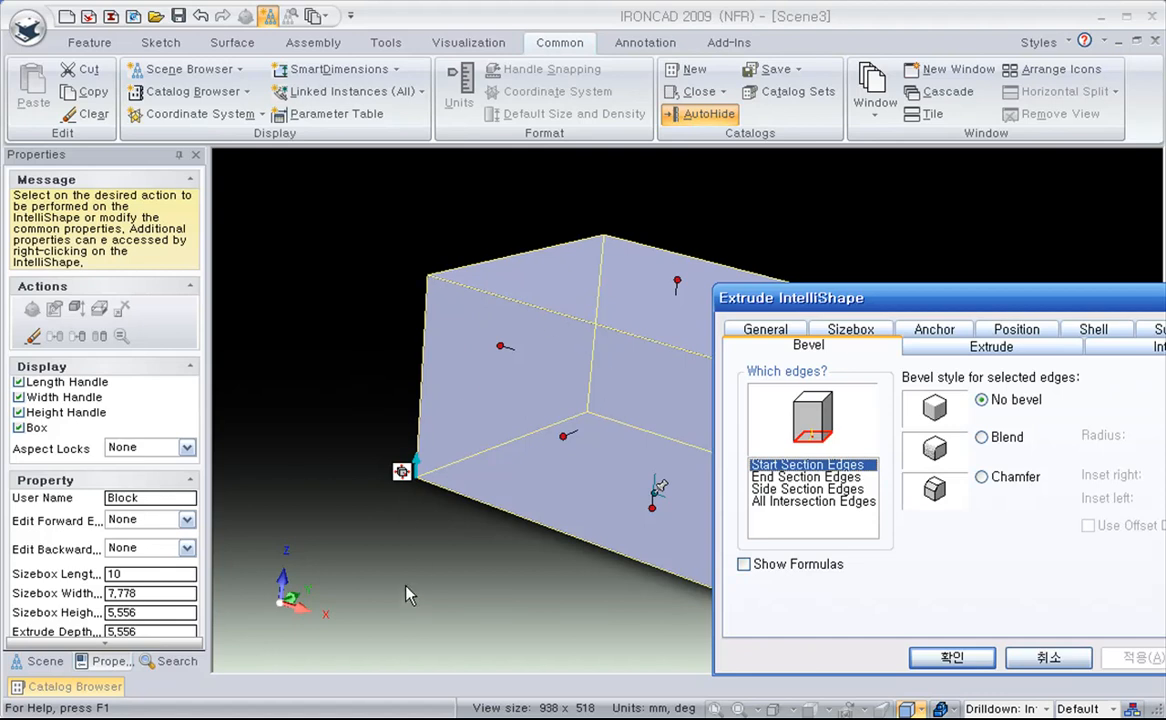
{"action": "left_click_drag", "start_coordinate": [885, 297], "coordinate": [455, 226]}
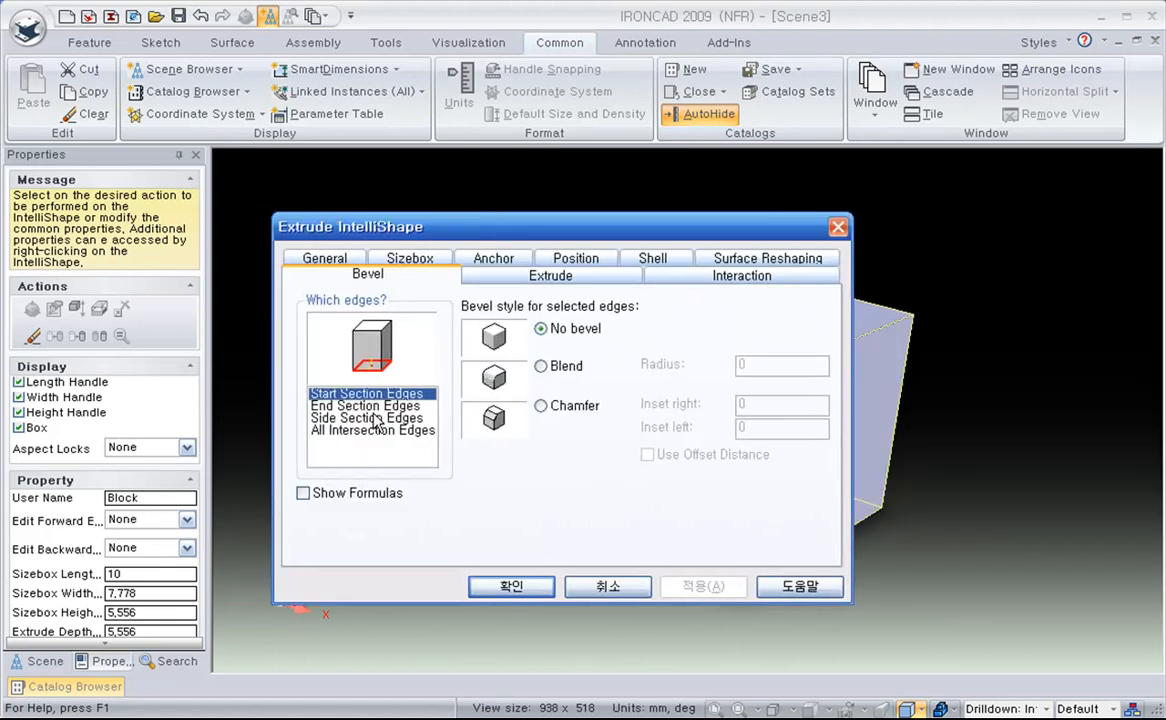
{"action": "left_click", "coordinate": [366, 407]}
{"action": "left_click", "coordinate": [366, 418]}
{"action": "left_click", "coordinate": [368, 394]}
{"action": "left_click", "coordinate": [545, 371]}
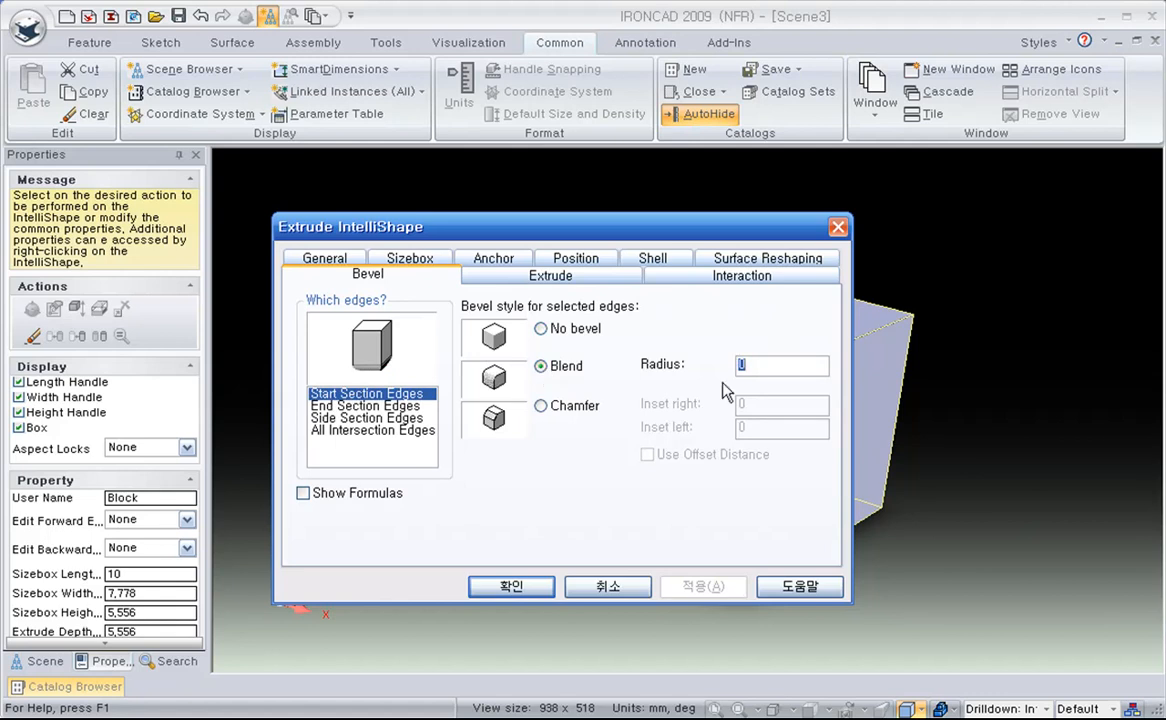
{"action": "type", "text": "3"}
Set the End Section Edges to Blend with a radius of 2 and apply the bevels to the block.
{"action": "left_click", "coordinate": [366, 406]}
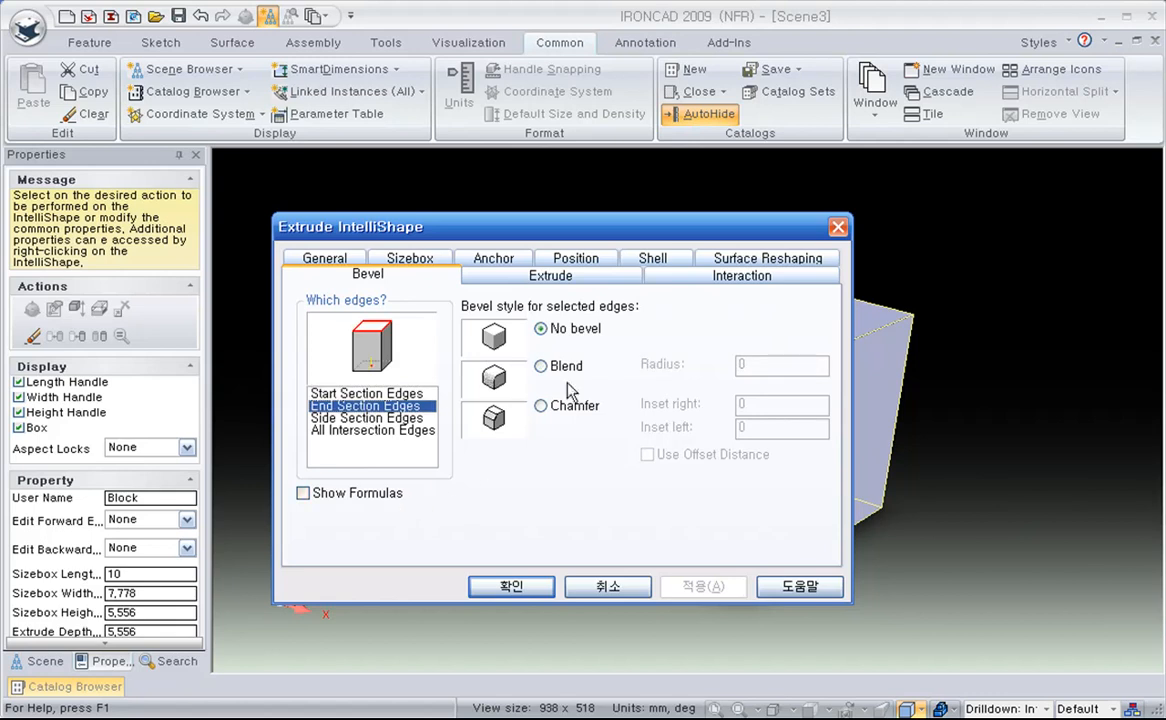
{"action": "left_click", "coordinate": [541, 366]}
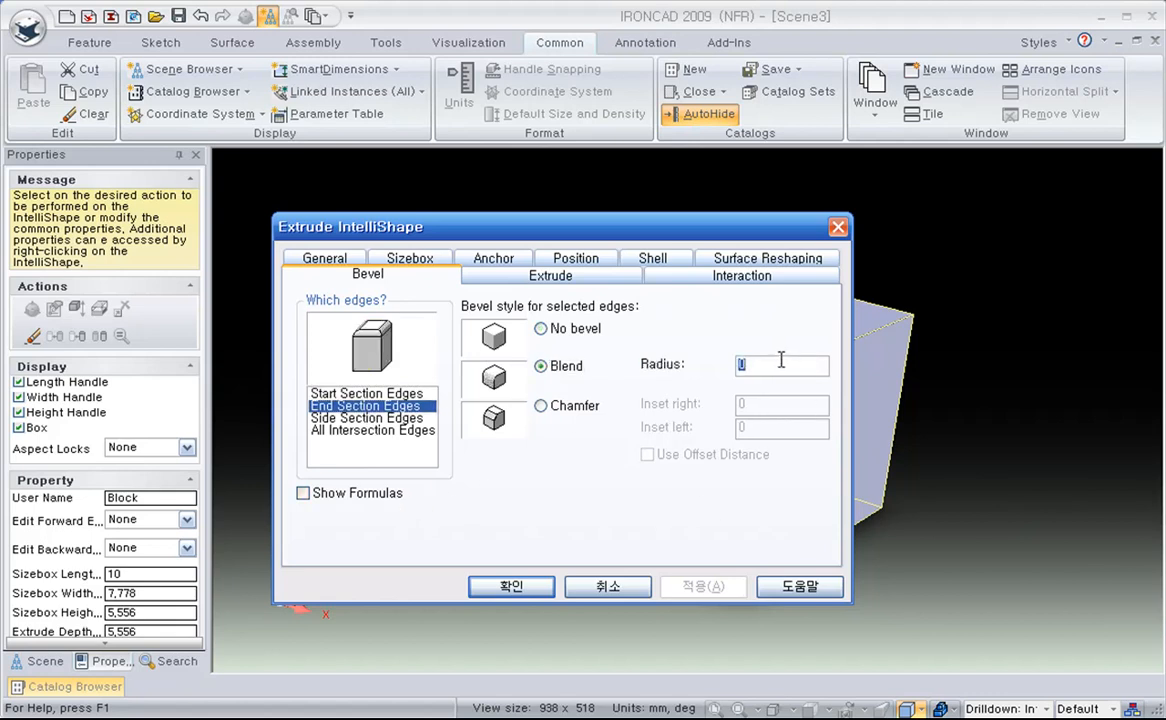
{"action": "type", "text": "2"}
{"action": "left_click", "coordinate": [352, 418]}
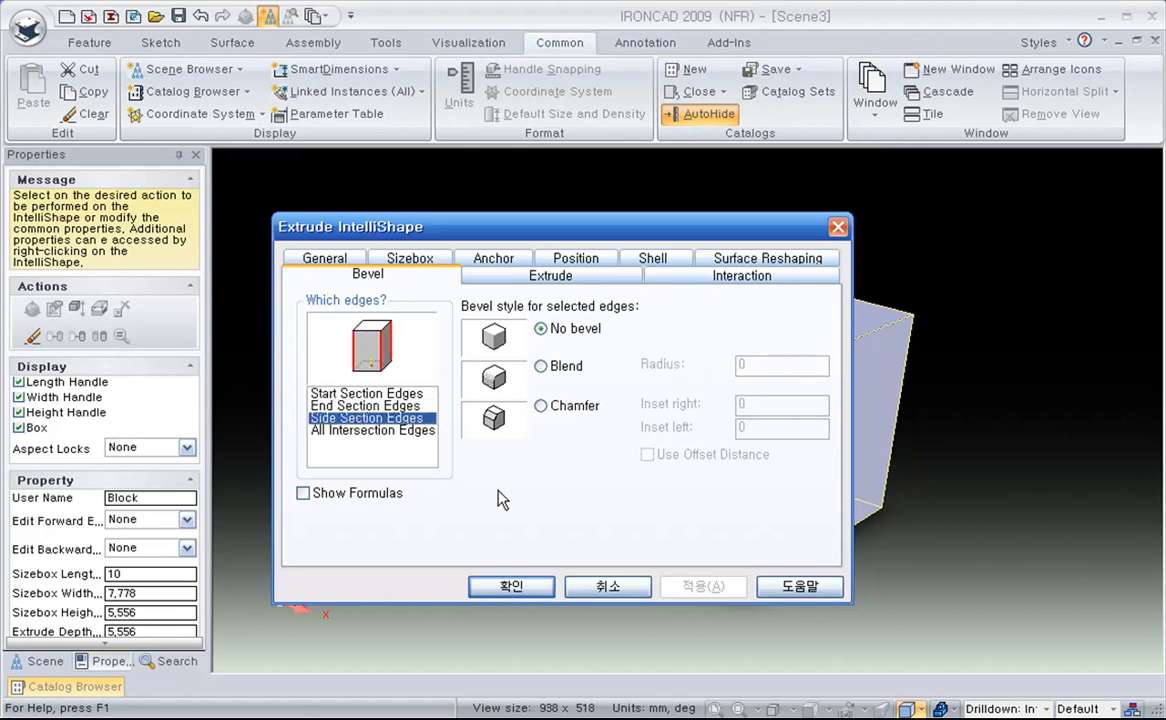
{"action": "left_click", "coordinate": [510, 586]}
Stretch the blended block's length to about 17.2 mm with its sizebox handle.
{"action": "left_click", "coordinate": [718, 560]}
{"action": "middle_click_drag", "start_coordinate": [718, 560], "coordinate": [713, 614]}
{"action": "left_click", "coordinate": [716, 432]}
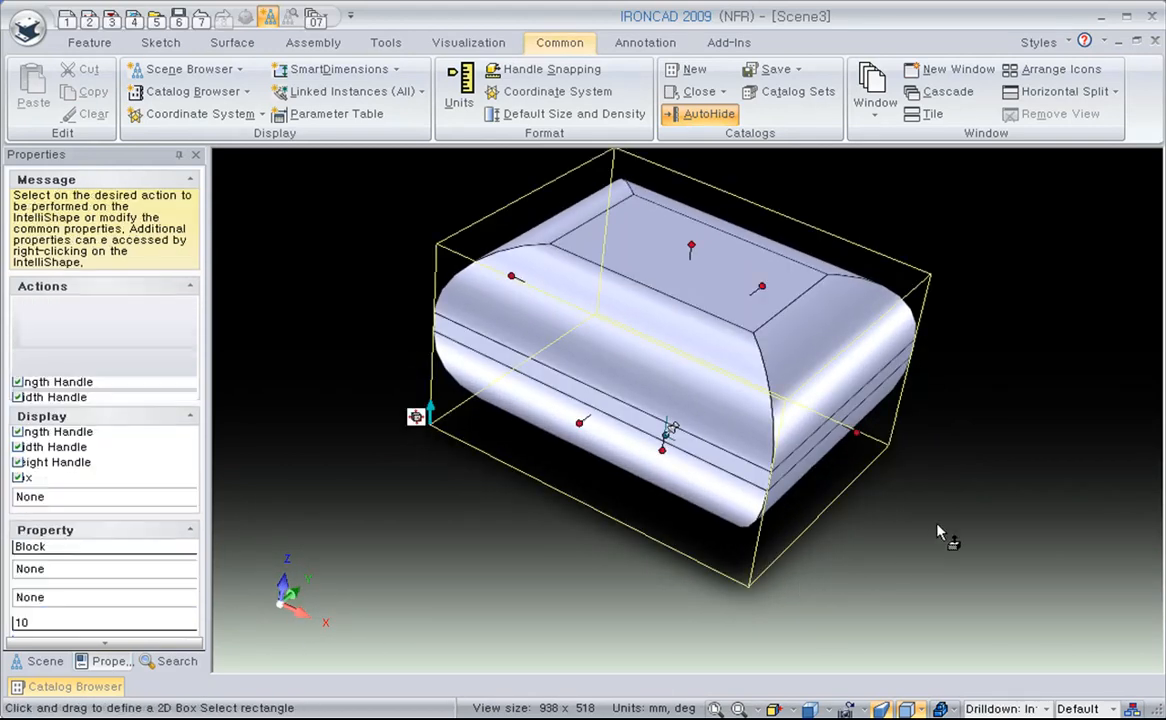
{"action": "middle_click_drag", "start_coordinate": [901, 517], "coordinate": [822, 409]}
{"action": "left_click_drag", "start_coordinate": [815, 398], "coordinate": [1080, 483]}
Stretch the block's width to about 26 mm using the sizebox handles on its front and rear faces.
{"action": "left_click_drag", "start_coordinate": [654, 466], "coordinate": [386, 634]}
{"action": "middle_click_drag", "start_coordinate": [938, 490], "coordinate": [904, 521], "text": "shift"}
{"action": "left_click_drag", "start_coordinate": [538, 486], "coordinate": [448, 562]}
{"action": "left_click_drag", "start_coordinate": [754, 299], "coordinate": [902, 173]}
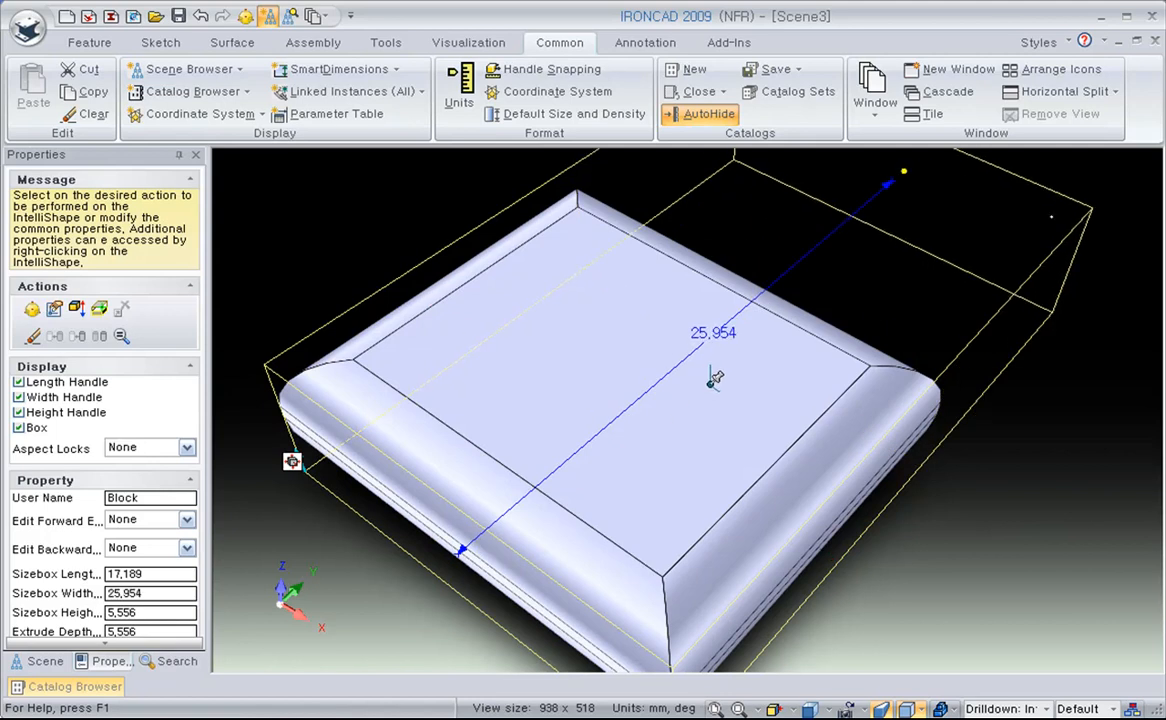
Raise the block's top face with its sizebox handle to a height of about 9.3 mm.
{"action": "middle_click_drag", "start_coordinate": [1026, 528], "coordinate": [1030, 496]}
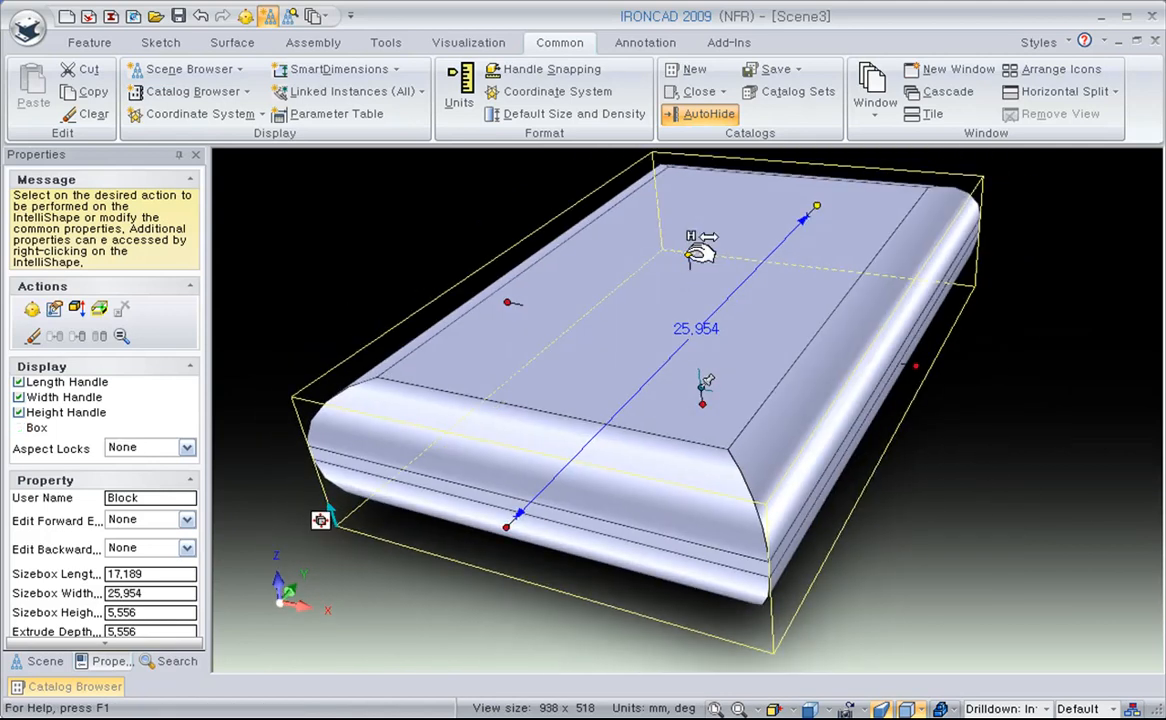
{"action": "left_click_drag", "start_coordinate": [690, 255], "coordinate": [682, 172]}
{"action": "middle_click_drag", "start_coordinate": [847, 489], "coordinate": [841, 515], "text": "shift"}
{"action": "middle_click_drag", "start_coordinate": [687, 342], "coordinate": [448, 328], "text": "ctrl"}
Blend the block's Side Section Edges with a radius of 3 through its IntelliShape bevel properties.
{"action": "right_click", "coordinate": [638, 320]}
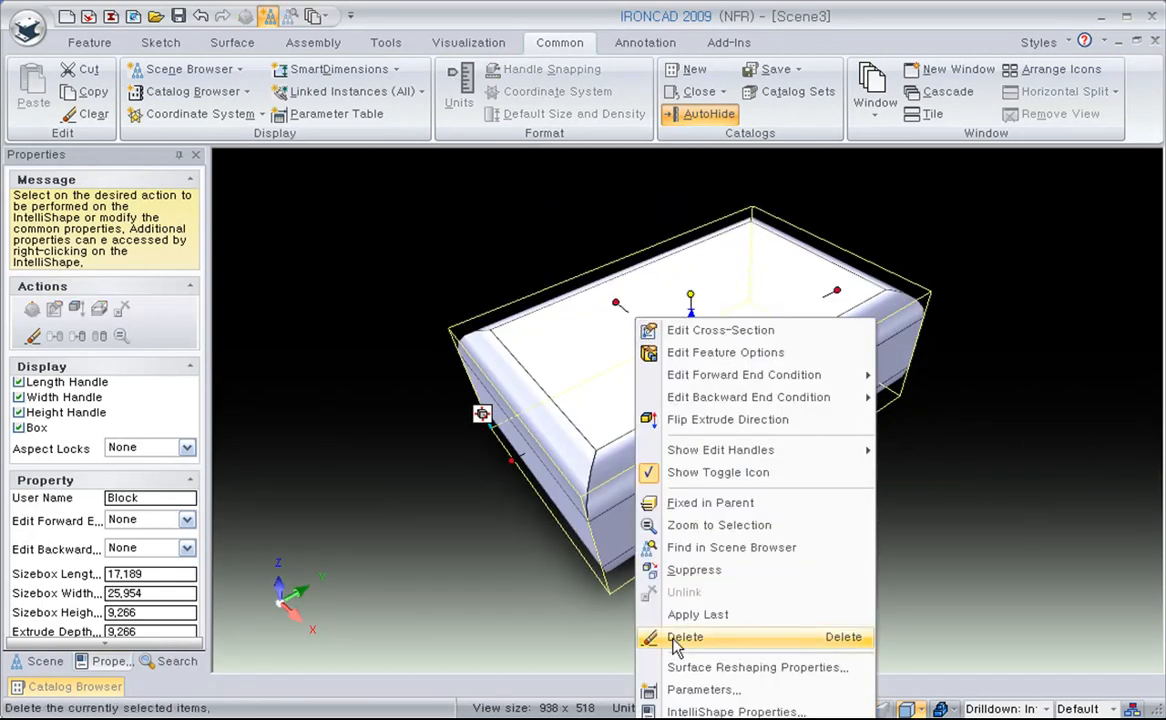
{"action": "left_click", "coordinate": [720, 711]}
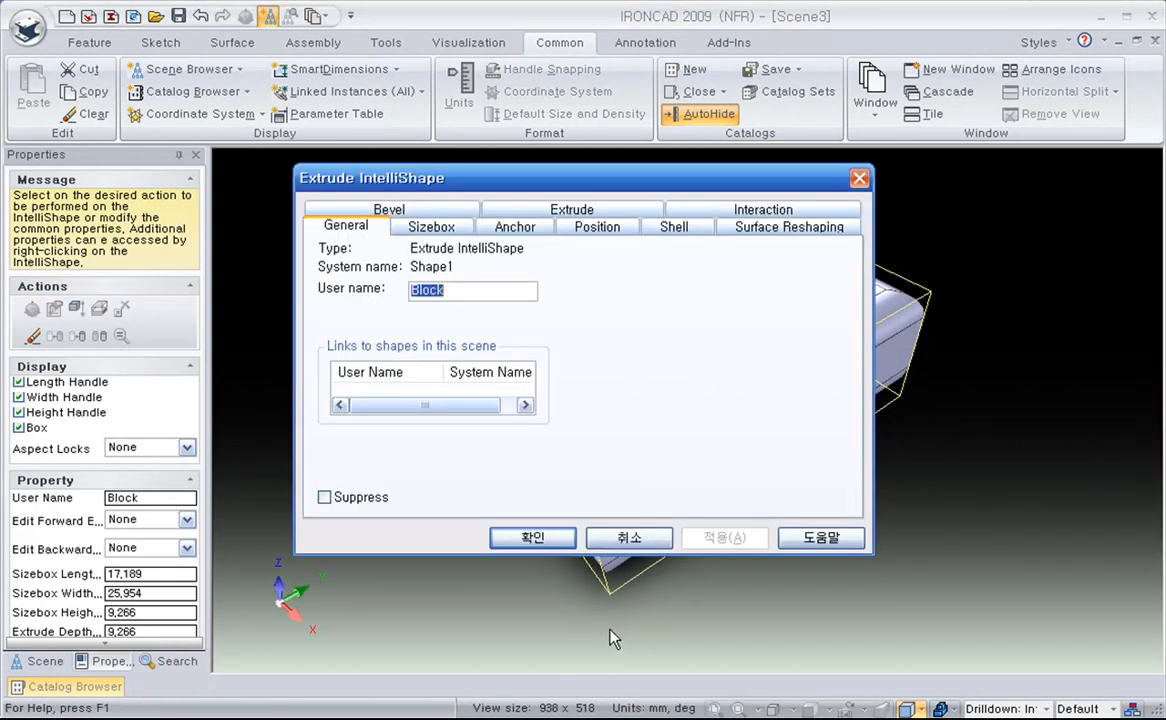
{"action": "left_click", "coordinate": [420, 209]}
{"action": "left_click", "coordinate": [386, 357]}
{"action": "left_click", "coordinate": [390, 369]}
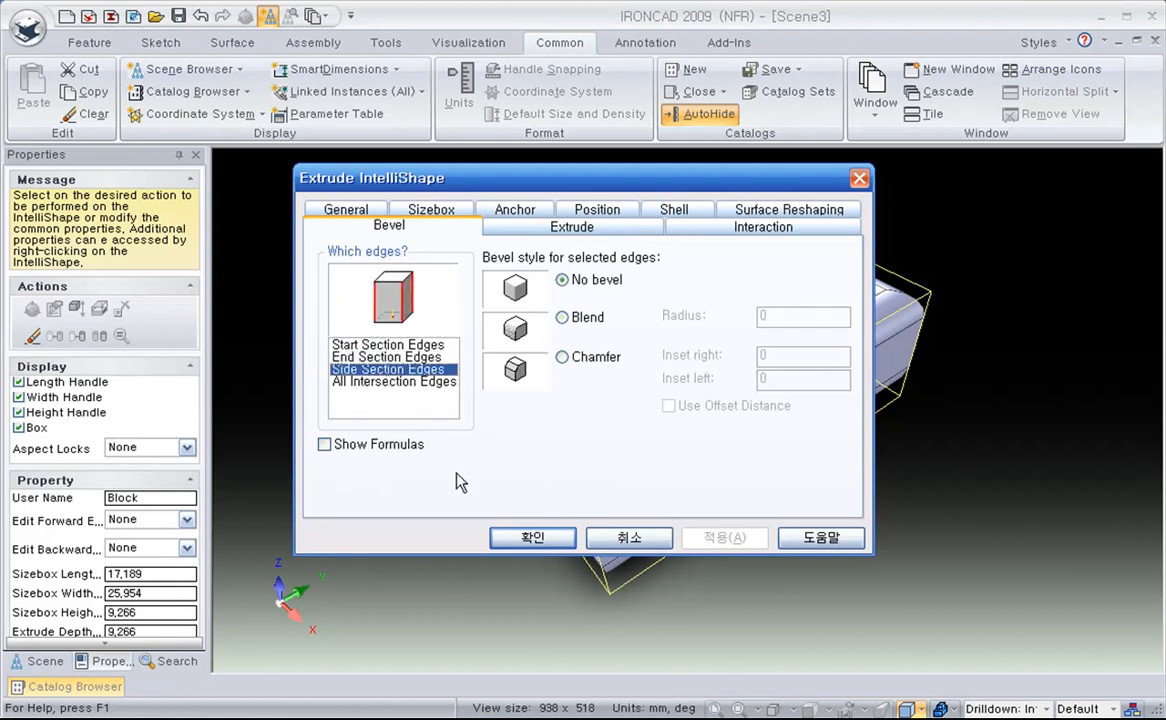
{"action": "left_click", "coordinate": [558, 317]}
{"action": "type", "text": "3"}
{"action": "left_click", "coordinate": [500, 538]}
{"action": "left_click", "coordinate": [519, 549]}
{"action": "middle_click_drag", "start_coordinate": [578, 518], "coordinate": [840, 492]}
Turn off catalog AutoHide so the Catalog Browser stays open, and create a new catalog.
{"action": "mouse_move", "coordinate": [77, 688]}
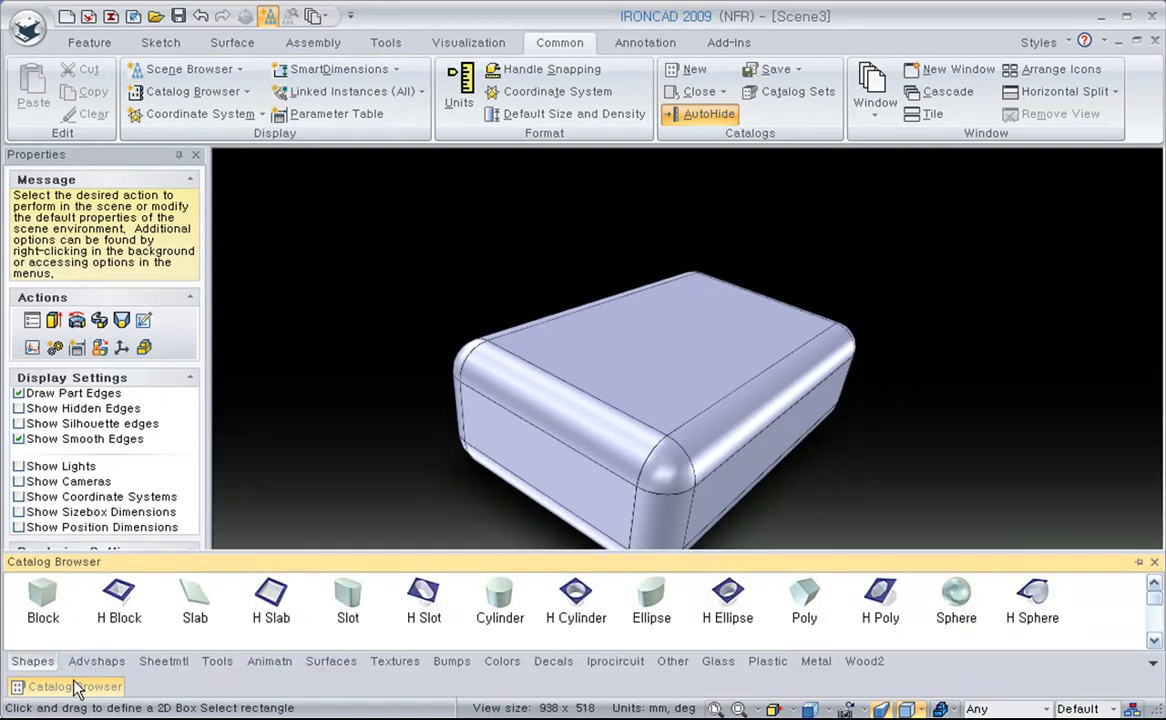
{"action": "left_click", "coordinate": [709, 113]}
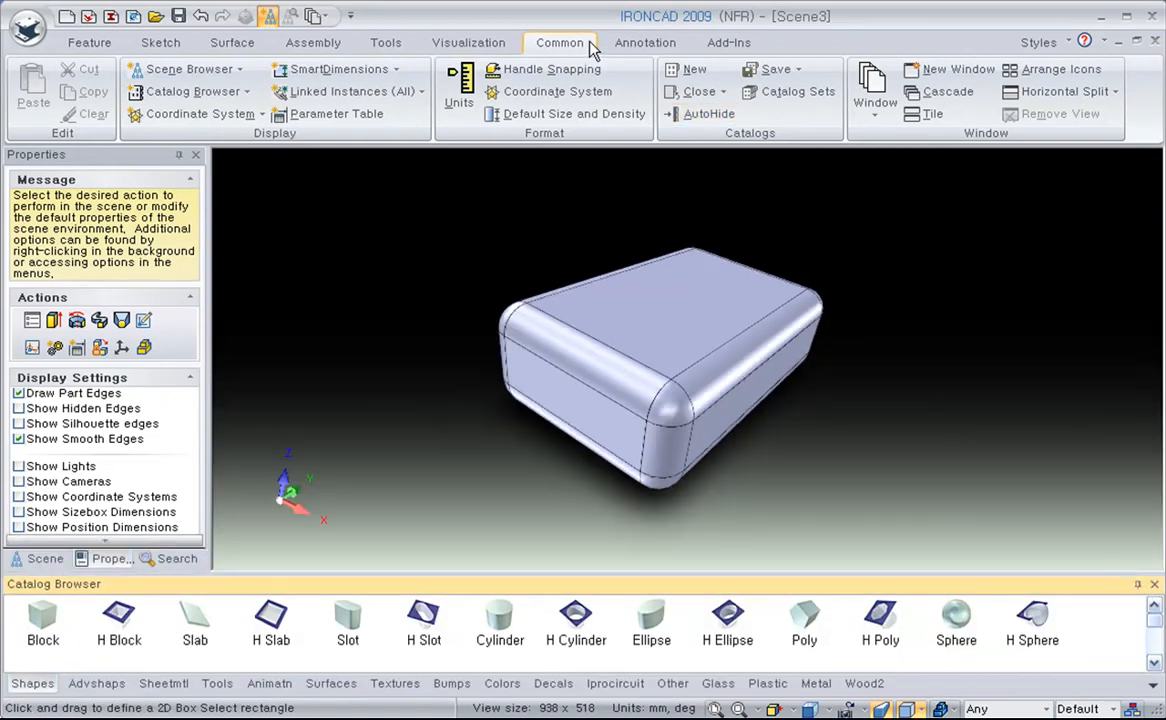
{"action": "left_click", "coordinate": [691, 71]}
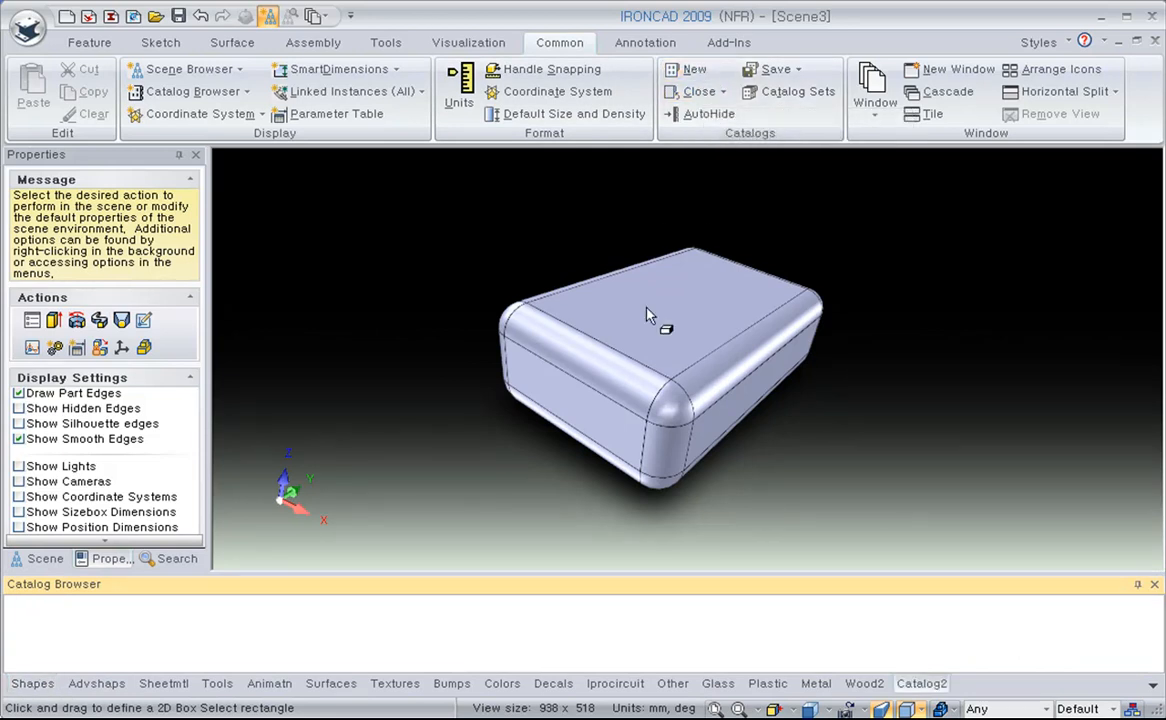
Store the rounded block's IntelliShape as an item in the new empty catalog and deselect the block.
{"action": "left_click", "coordinate": [697, 362]}
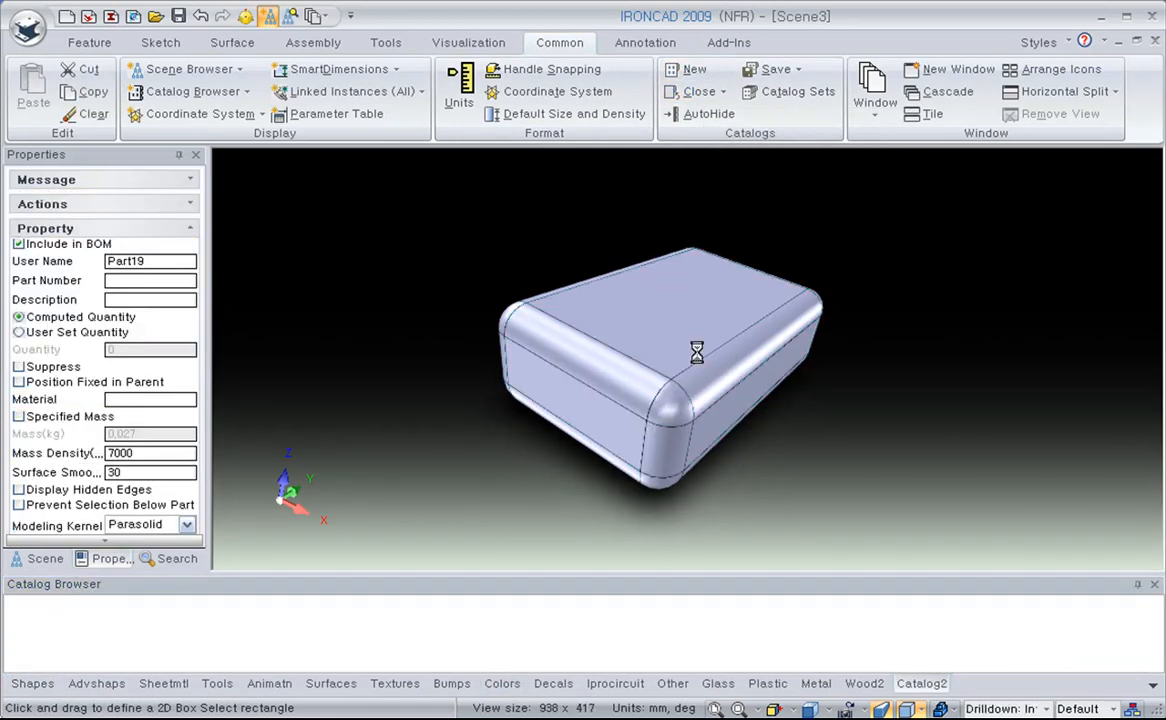
{"action": "left_click", "coordinate": [699, 340]}
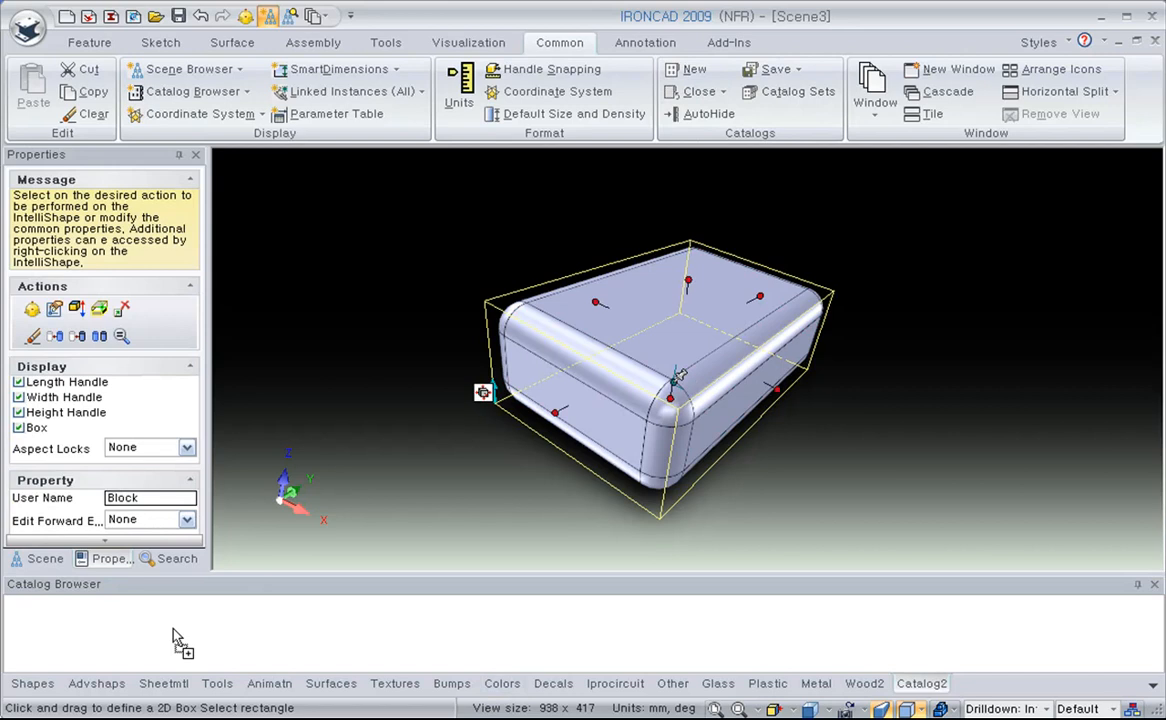
{"action": "left_click_drag", "start_coordinate": [172, 637], "coordinate": [174, 636]}
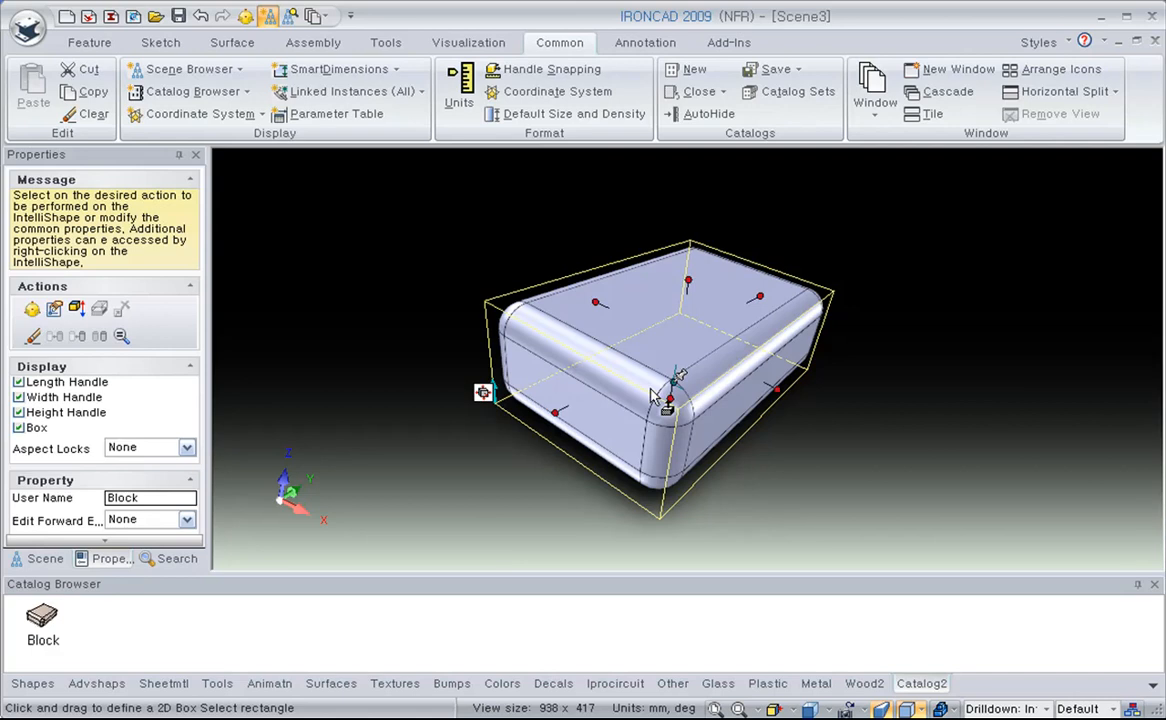
{"action": "left_click", "coordinate": [446, 383]}
Place a second plain Block from the Shapes catalog in the empty space beside the rounded block.
{"action": "middle_click_drag", "start_coordinate": [778, 419], "coordinate": [675, 415], "text": "shift"}
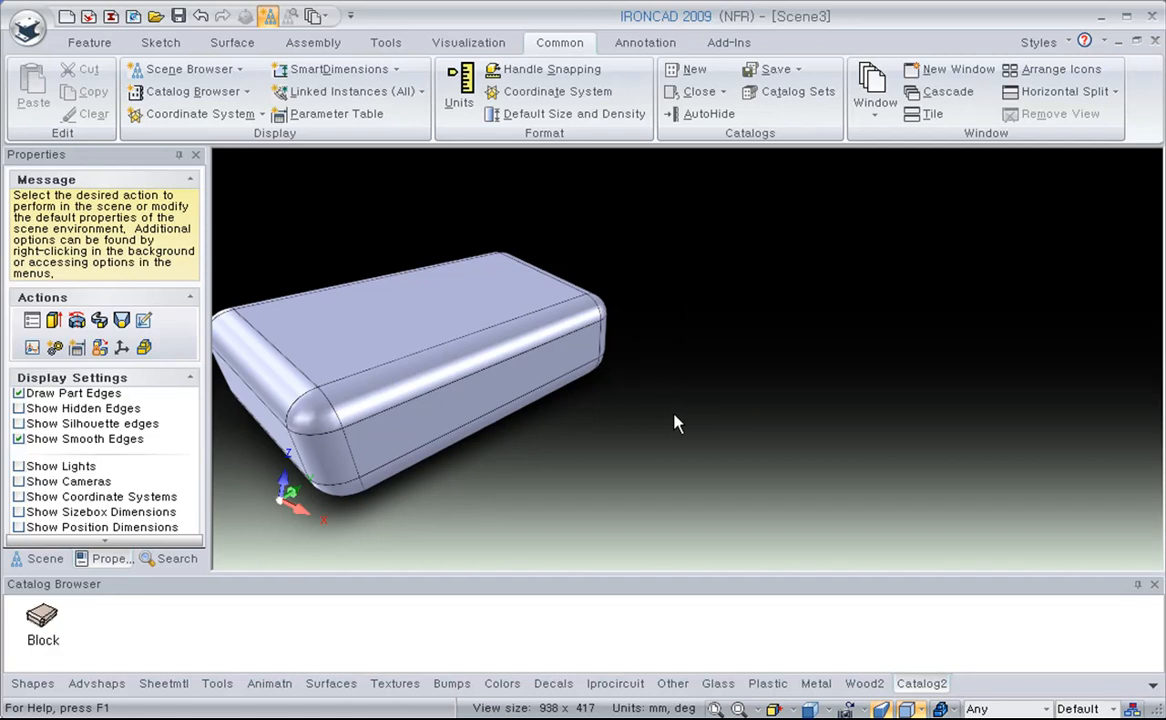
{"action": "left_click", "coordinate": [32, 683]}
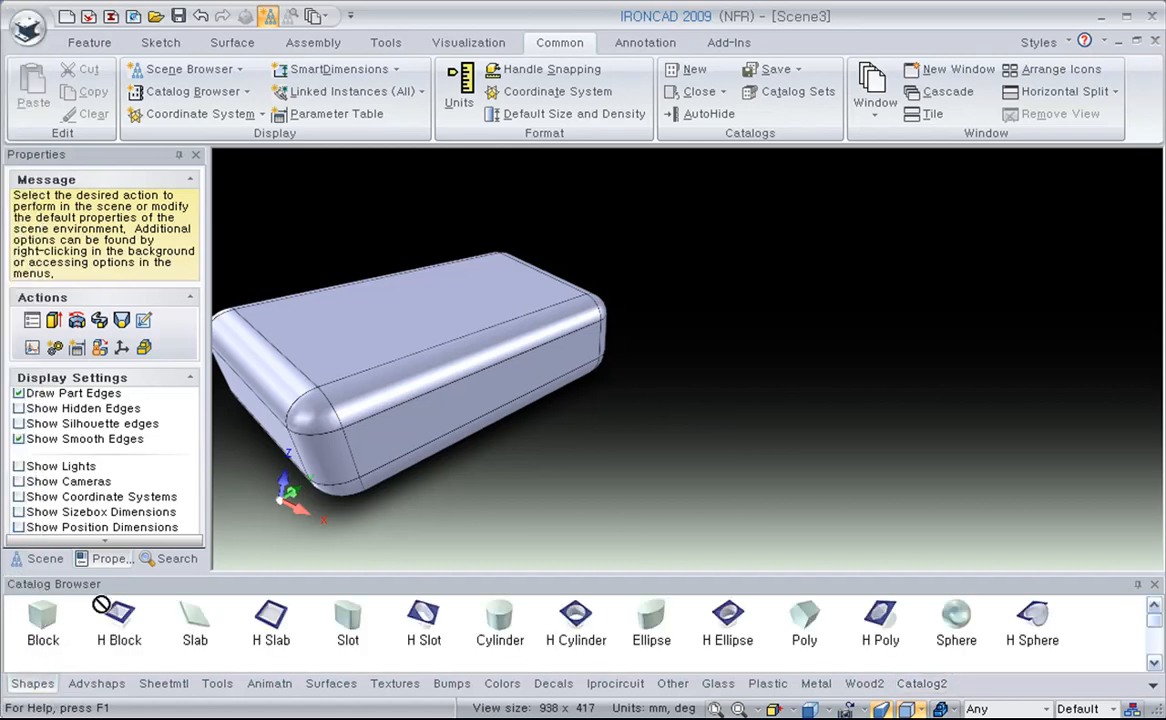
{"action": "left_click_drag", "start_coordinate": [46, 622], "coordinate": [917, 349]}
{"action": "middle_click_drag", "start_coordinate": [922, 407], "coordinate": [808, 457], "text": "shift"}
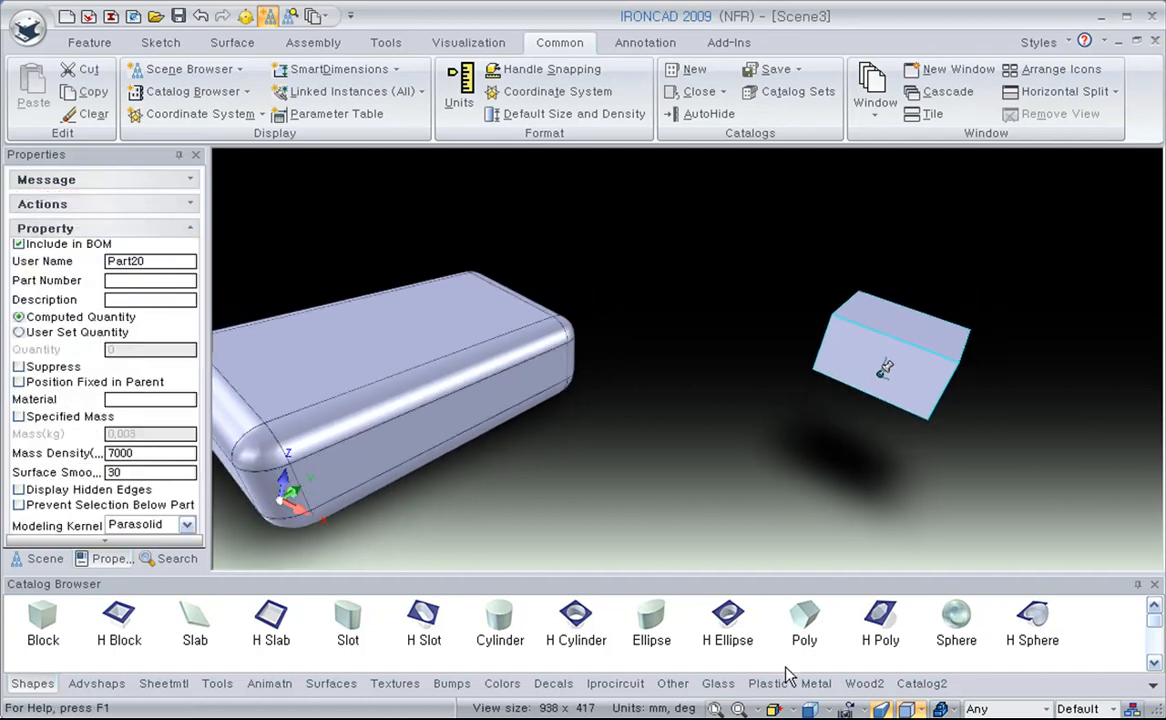
Turn off the perspective view and select the second block at IntelliShape level.
{"action": "left_click", "coordinate": [881, 709]}
{"action": "middle_click_drag", "start_coordinate": [780, 378], "coordinate": [698, 382], "text": "shift"}
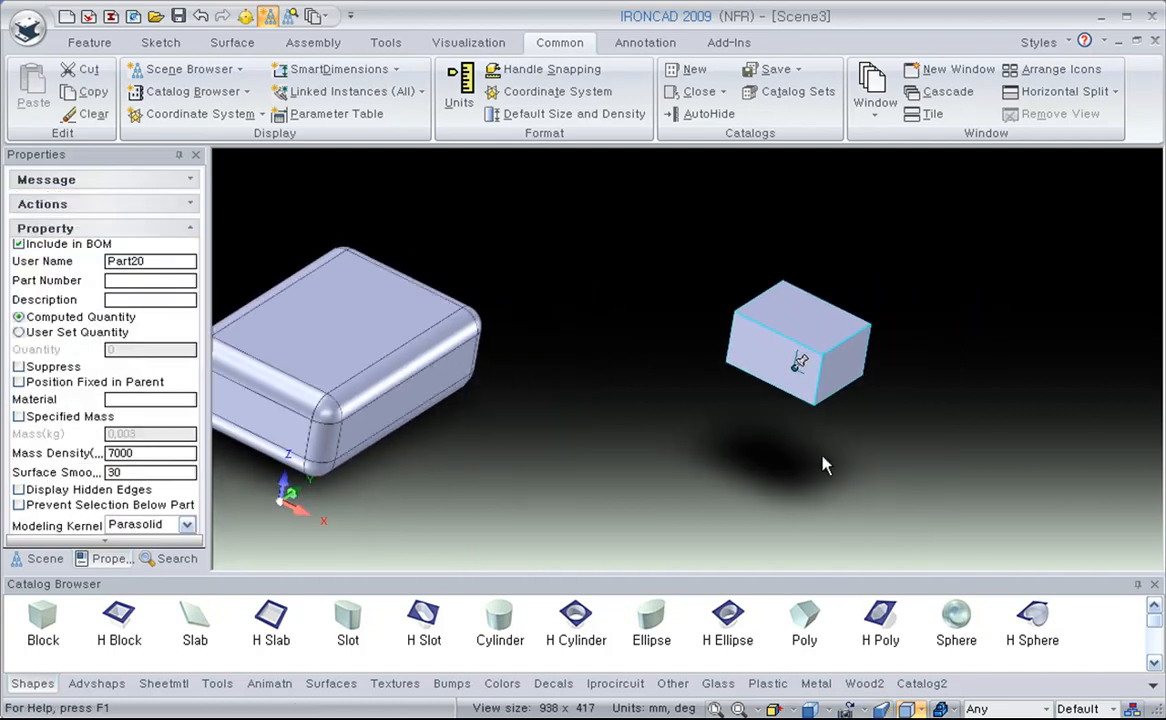
{"action": "middle_click_drag", "start_coordinate": [808, 450], "coordinate": [813, 398], "text": "ctrl"}
{"action": "left_click", "coordinate": [818, 362]}
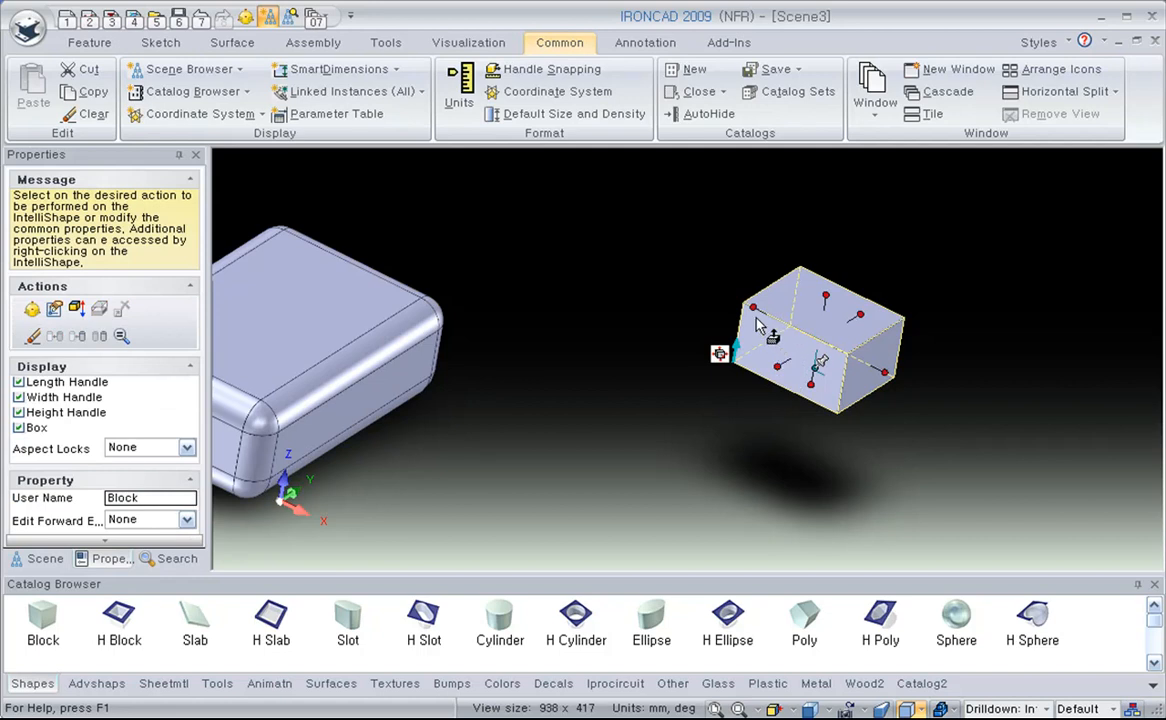
Stretch the second block into a larger slab about 18.9 mm wide, increase its height, and deselect it.
{"action": "left_click_drag", "start_coordinate": [880, 362], "coordinate": [1085, 488]}
{"action": "left_click_drag", "start_coordinate": [783, 385], "coordinate": [650, 455]}
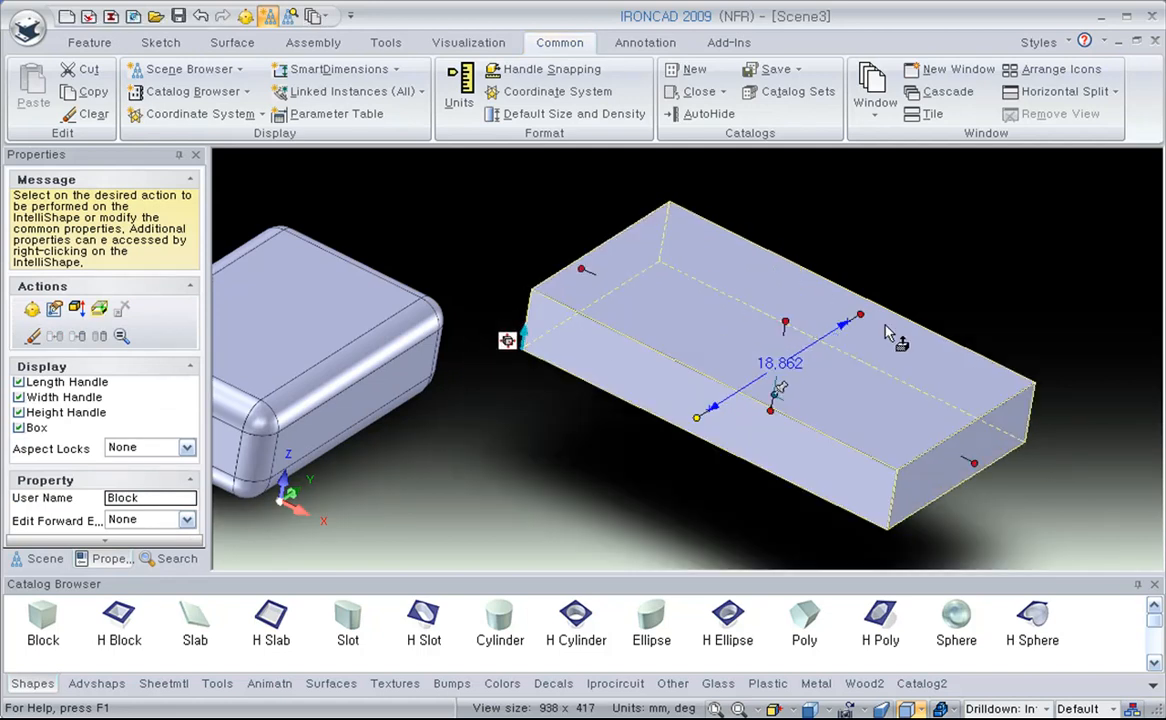
{"action": "left_click", "coordinate": [785, 325]}
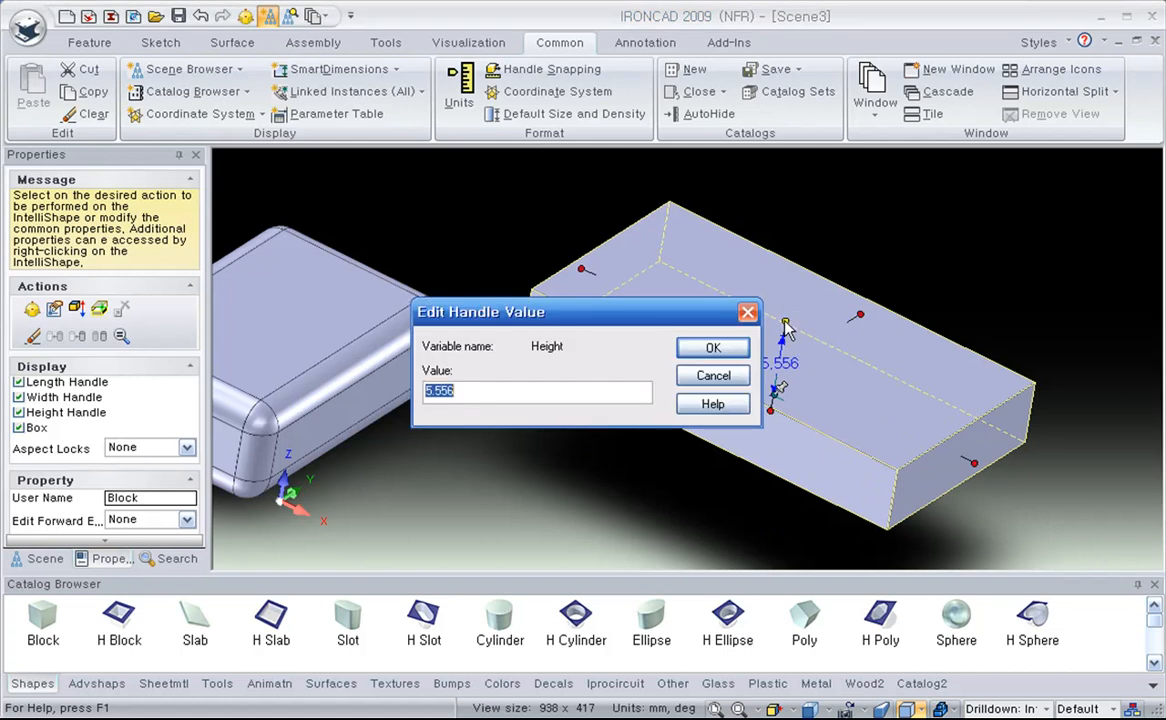
{"action": "key", "text": "Return"}
{"action": "left_click", "coordinate": [596, 442]}
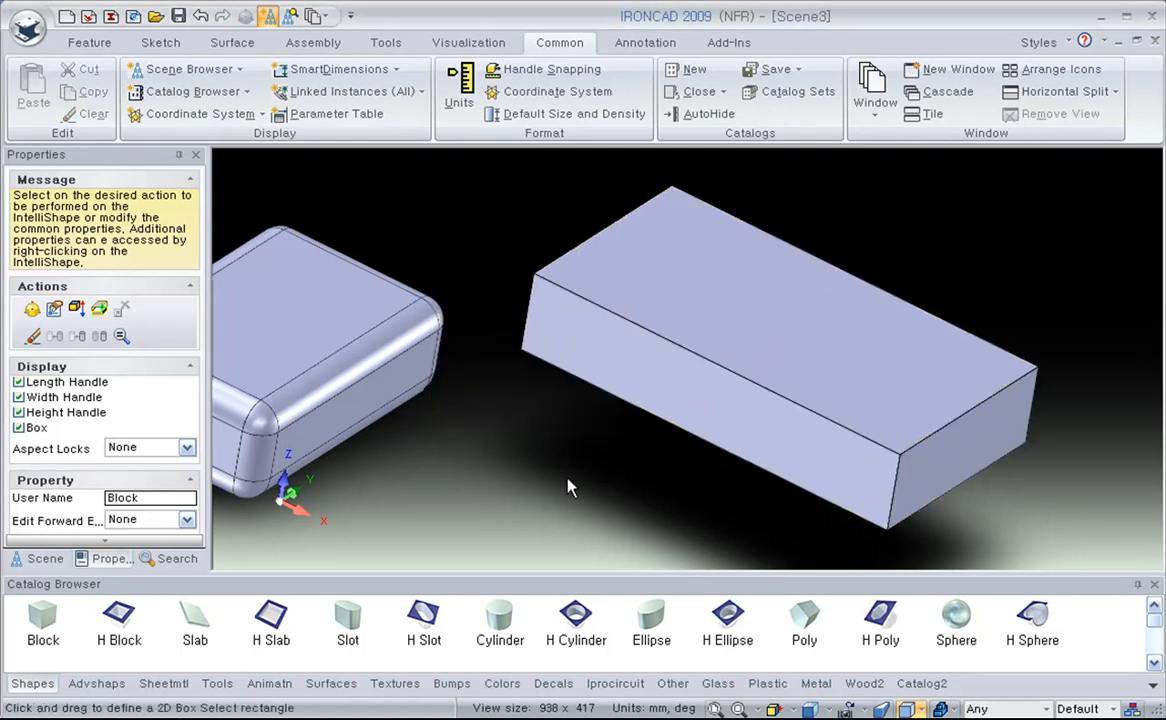
Add a Block from the Shapes catalog to the slab's long front face, flush with its end and 17.555 mm long.
{"action": "left_click_drag", "start_coordinate": [43, 617], "coordinate": [640, 395]}
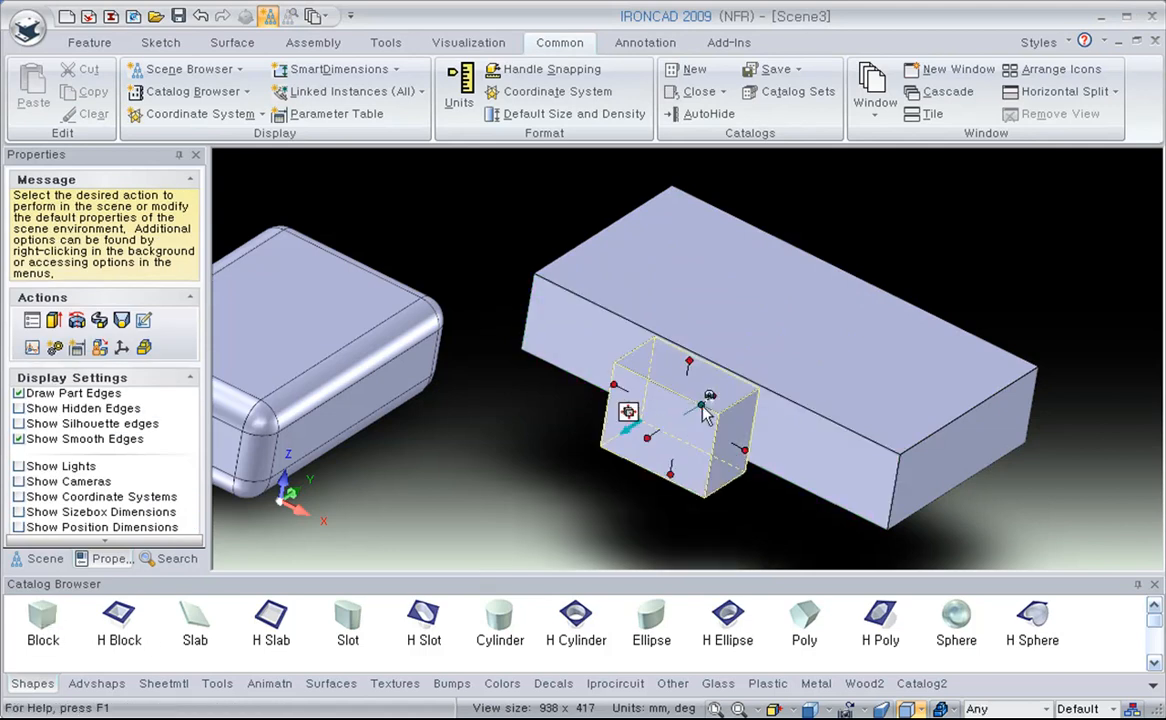
{"action": "left_click_drag", "start_coordinate": [839, 317], "coordinate": [839, 317], "text": "shift"}
{"action": "left_click_drag", "start_coordinate": [673, 476], "coordinate": [848, 512], "text": "shift"}
{"action": "left_click_drag", "start_coordinate": [622, 403], "coordinate": [613, 259], "text": "shift"}
{"action": "left_click_drag", "start_coordinate": [728, 430], "coordinate": [704, 419]}
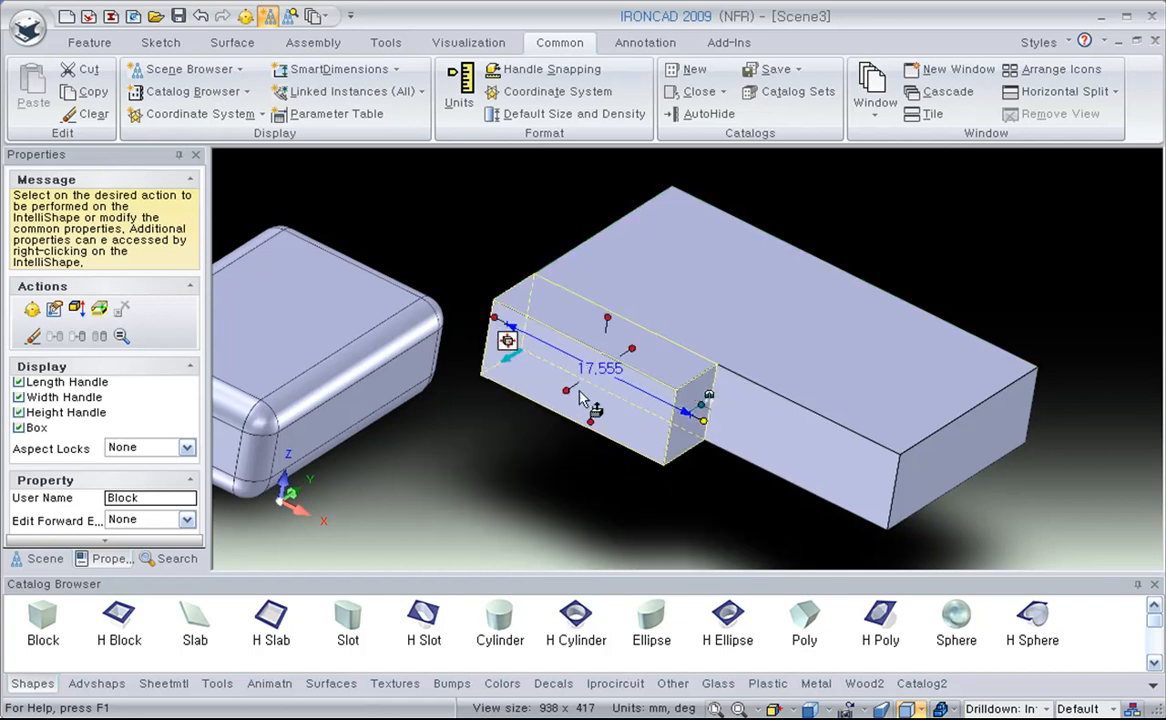
Extend the added block outward from the slab's face to form an L-shaped part, and deselect it.
{"action": "left_click_drag", "start_coordinate": [567, 391], "coordinate": [538, 540]}
{"action": "left_click", "coordinate": [729, 509]}
{"action": "middle_click_drag", "start_coordinate": [831, 488], "coordinate": [845, 392], "text": "shift"}
{"action": "middle_click_drag", "start_coordinate": [676, 376], "coordinate": [735, 393], "text": "shift"}
{"action": "middle_click_drag", "start_coordinate": [692, 372], "coordinate": [668, 455], "text": "ctrl"}
{"action": "left_click", "coordinate": [313, 450]}
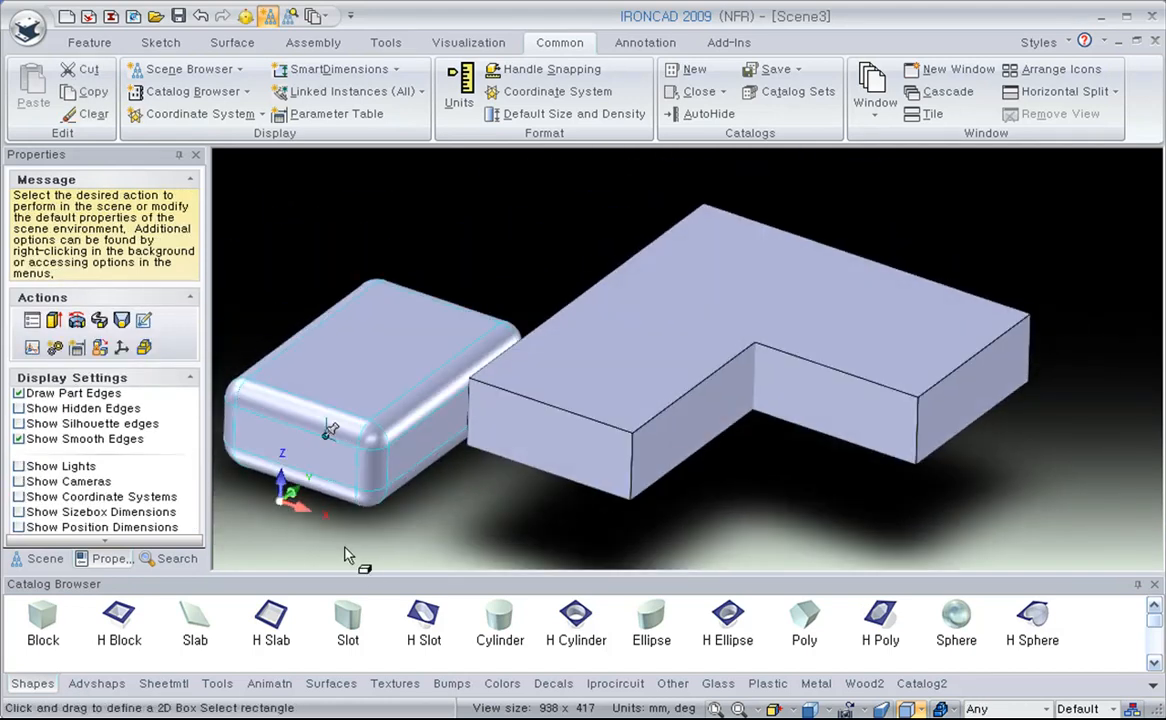
{"action": "left_click", "coordinate": [465, 500]}
Show Catalog2 and set the rounded block's Start Section Edges to No bevel in its IntelliShape properties.
{"action": "left_click", "coordinate": [816, 686]}
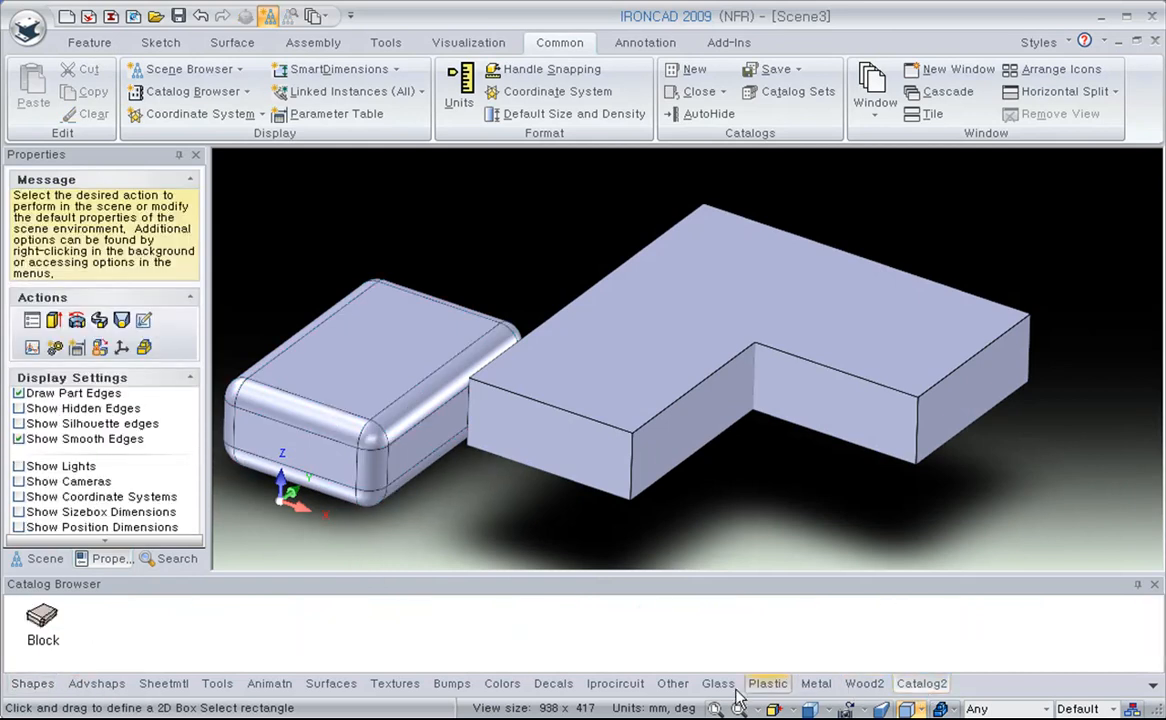
{"action": "left_click", "coordinate": [334, 474]}
{"action": "left_click", "coordinate": [338, 476]}
{"action": "right_click", "coordinate": [338, 470]}
{"action": "left_click", "coordinate": [476, 452]}
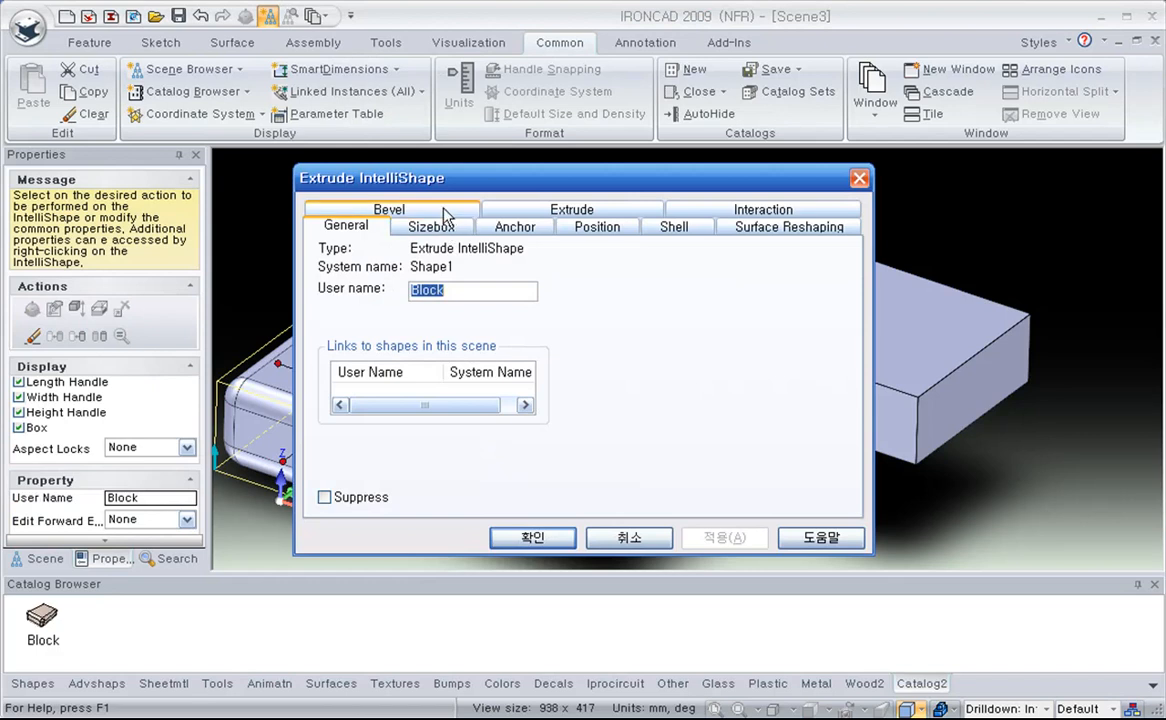
{"action": "left_click", "coordinate": [446, 208]}
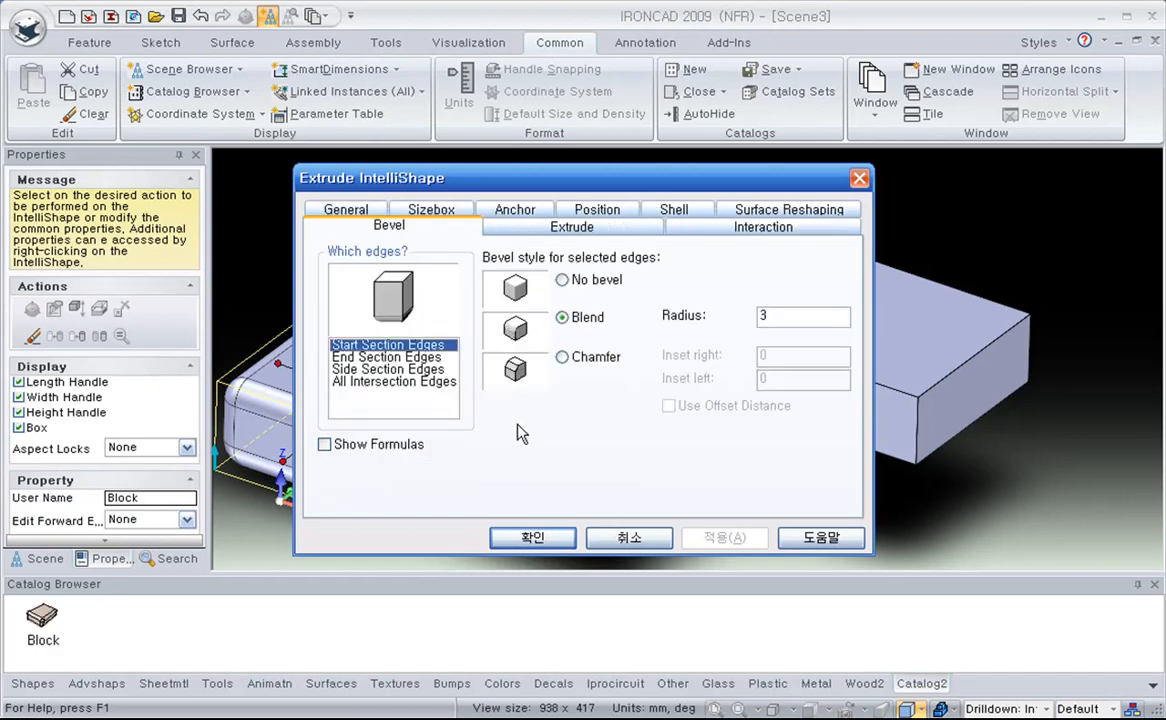
{"action": "left_click", "coordinate": [395, 358]}
{"action": "left_click", "coordinate": [450, 346]}
{"action": "left_click", "coordinate": [562, 280]}
{"action": "left_click", "coordinate": [552, 541]}
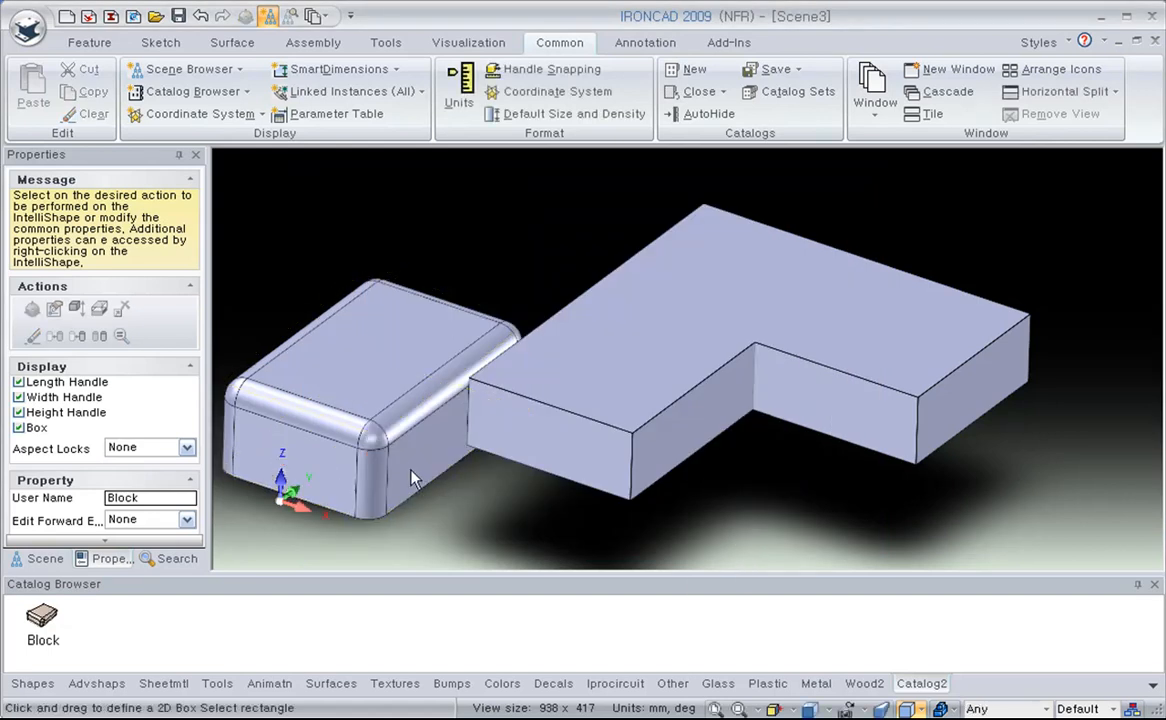
Store the modified rounded block's IntelliShape in Catalog2 and place the new item on top of the L-shaped part.
{"action": "left_click", "coordinate": [398, 440]}
{"action": "left_click", "coordinate": [398, 440]}
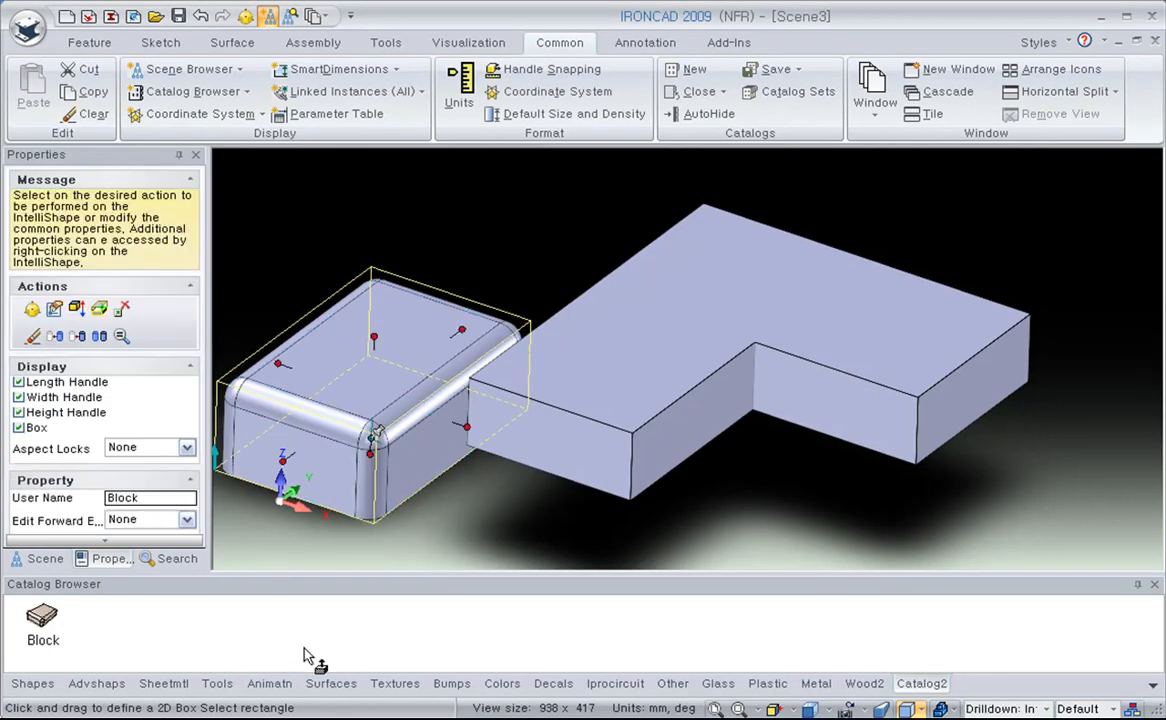
{"action": "left_click_drag", "start_coordinate": [400, 478], "coordinate": [318, 640]}
{"action": "left_click_drag", "start_coordinate": [119, 620], "coordinate": [722, 315]}
Show the scene tree and suppress Part19, the separate rounded block.
{"action": "left_click", "coordinate": [30, 558]}
{"action": "left_click", "coordinate": [90, 393]}
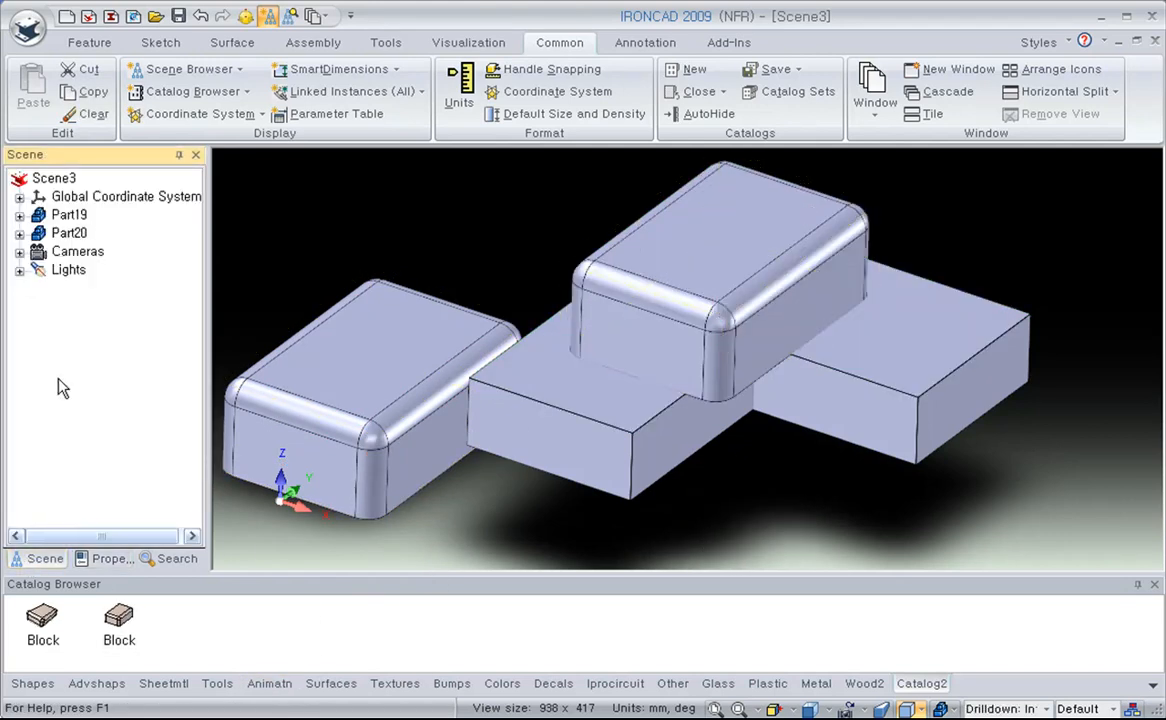
{"action": "left_click", "coordinate": [44, 220]}
{"action": "right_click", "coordinate": [326, 395]}
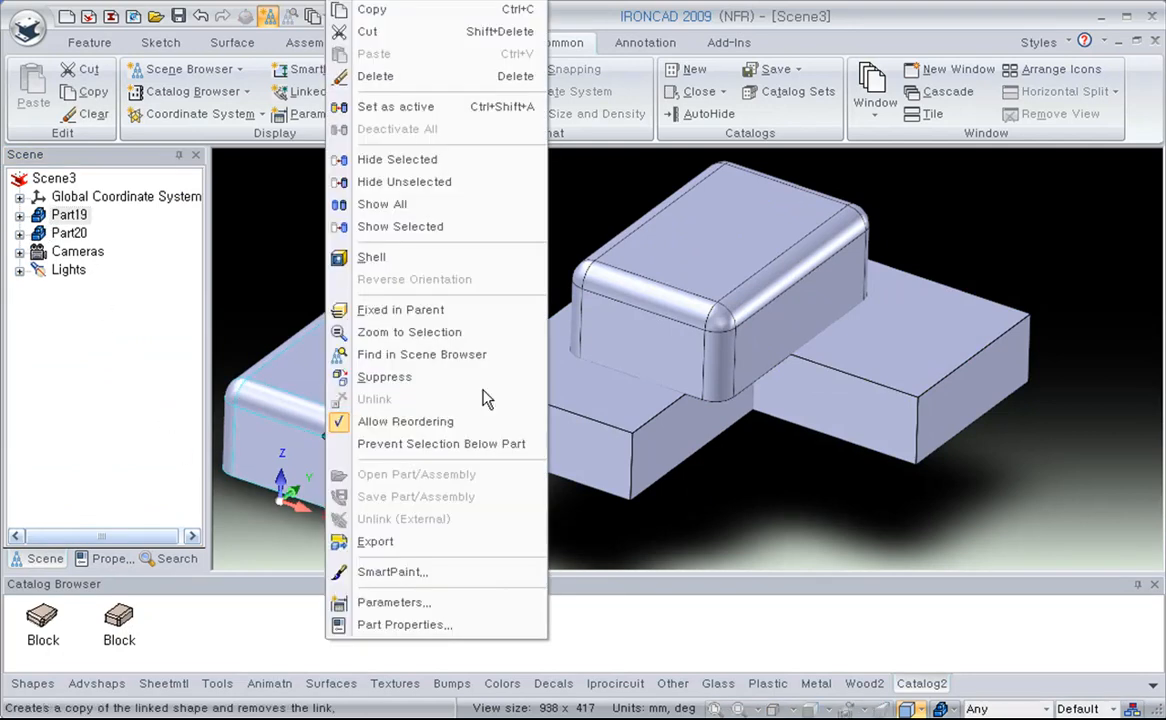
{"action": "left_click", "coordinate": [466, 377]}
Expand Part20 in the scene tree and examine which shape each of its Block entries represents.
{"action": "left_click", "coordinate": [19, 233]}
{"action": "left_click", "coordinate": [69, 233]}
{"action": "left_click", "coordinate": [87, 270]}
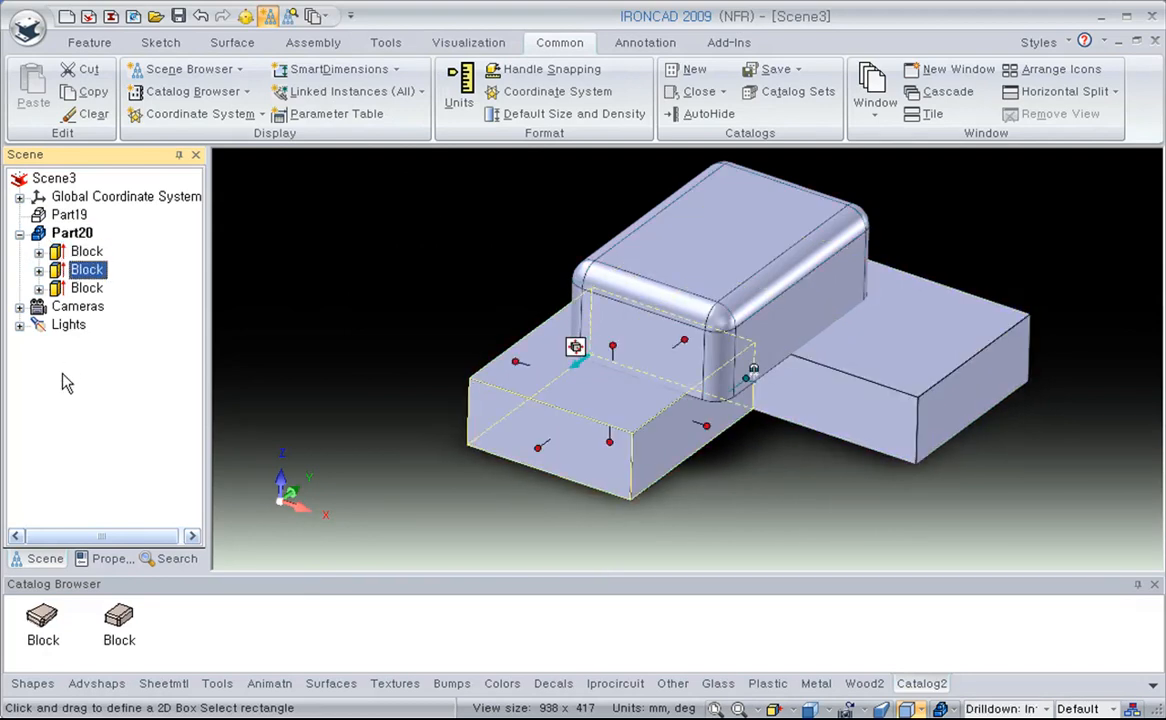
{"action": "left_click", "coordinate": [86, 288]}
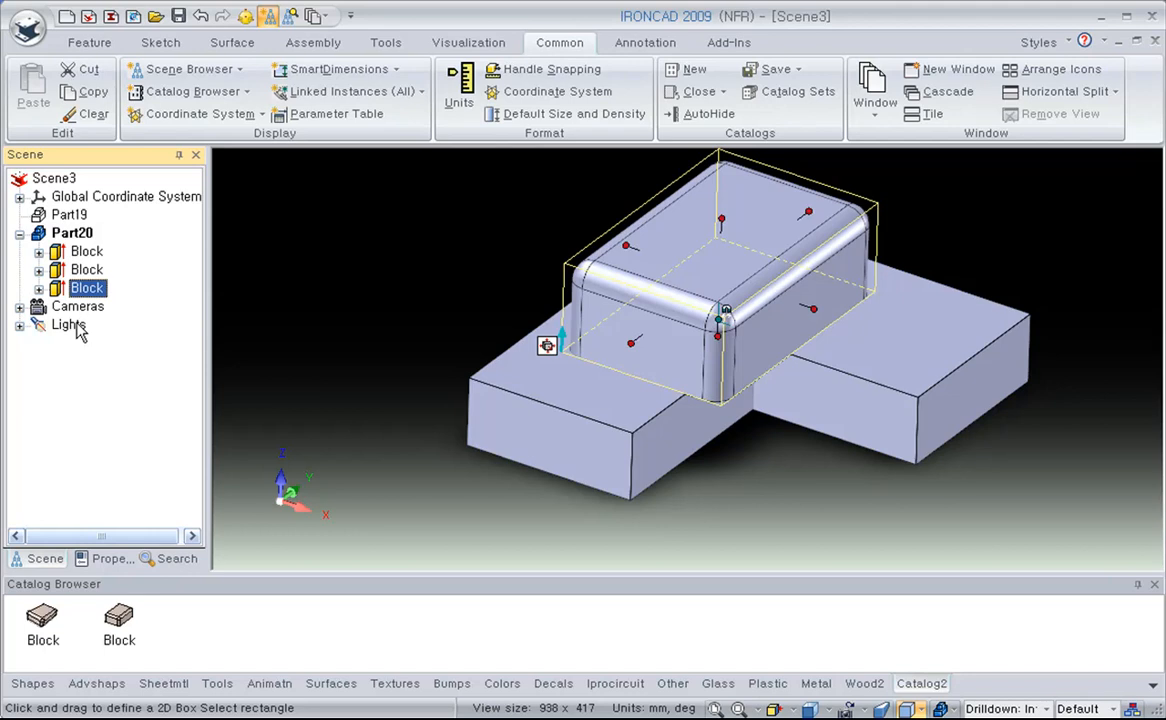
{"action": "left_click", "coordinate": [745, 487]}
Resize the rounded block on the L-shaped part to 17.555 mm wide and about 39.5 mm long, aligned with the leg beneath.
{"action": "middle_click_drag", "start_coordinate": [734, 426], "coordinate": [719, 443], "text": "shift"}
{"action": "left_click", "coordinate": [638, 384], "text": "alt"}
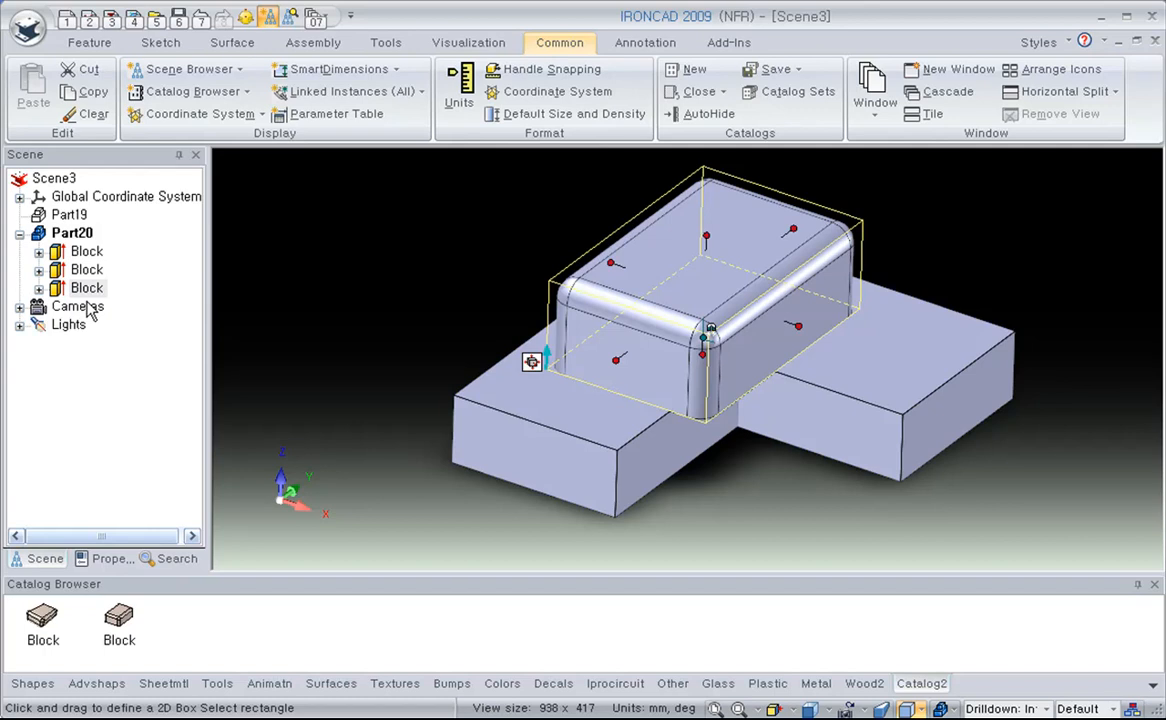
{"action": "left_click_drag", "start_coordinate": [645, 378], "coordinate": [552, 474]}
{"action": "left_click_drag", "start_coordinate": [787, 355], "coordinate": [755, 515]}
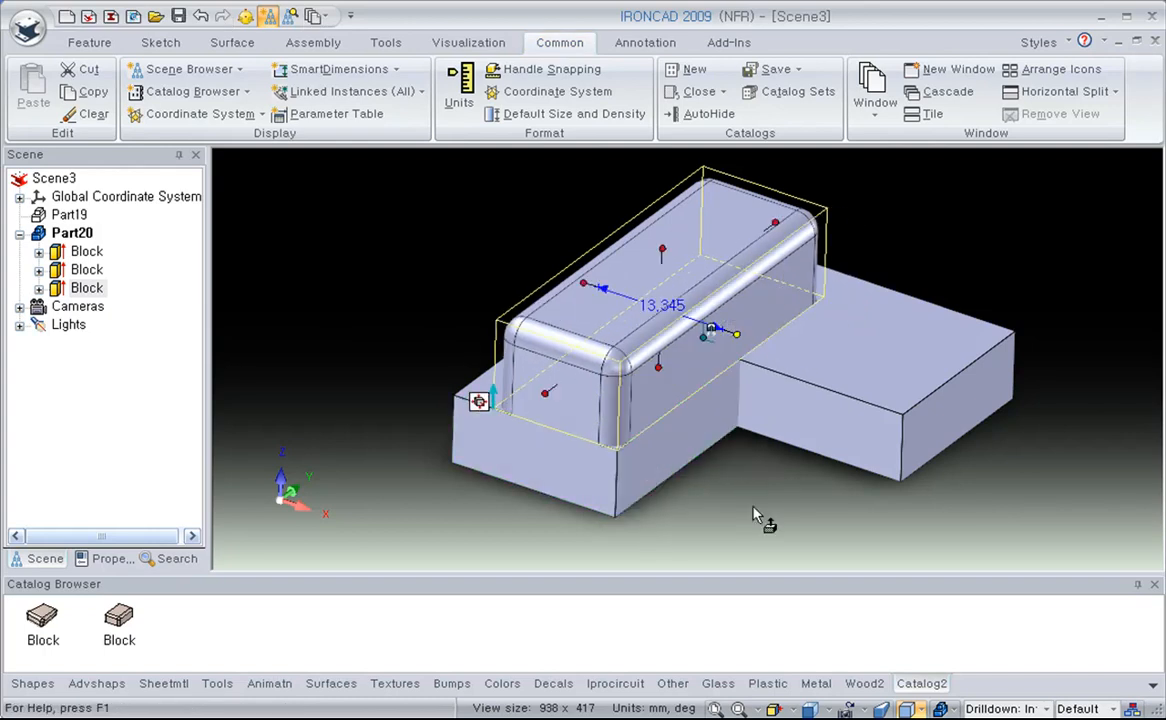
{"action": "left_click_drag", "start_coordinate": [595, 297], "coordinate": [548, 272]}
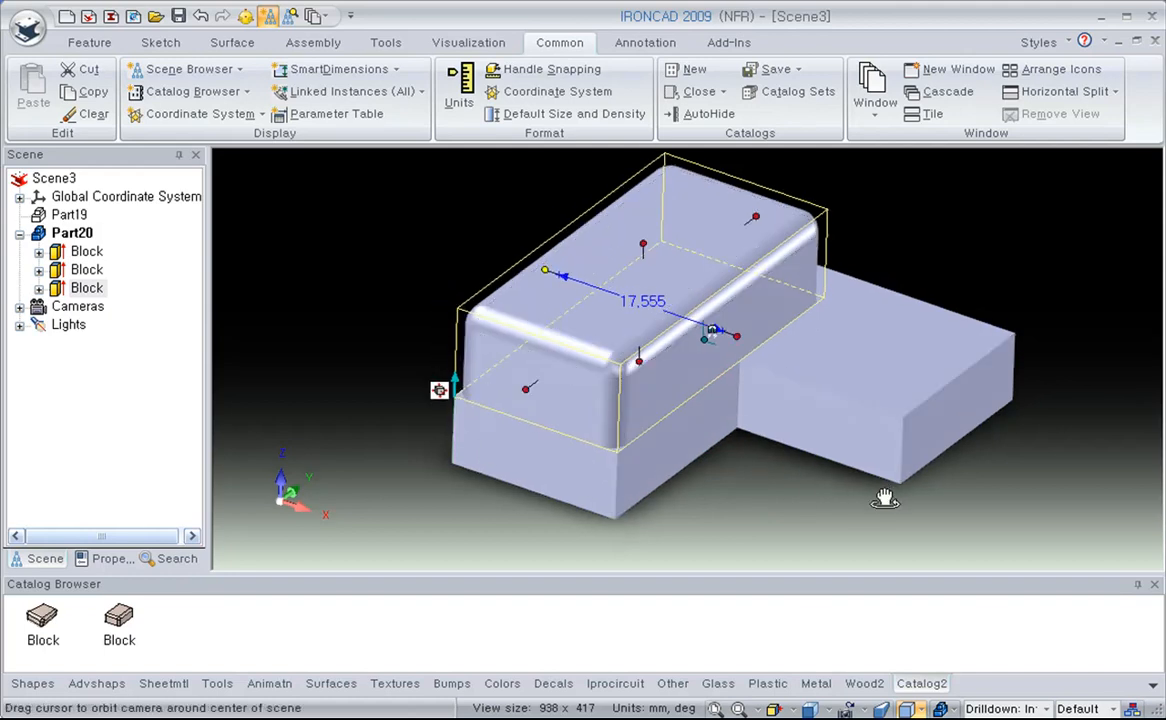
{"action": "middle_click_drag", "start_coordinate": [890, 489], "coordinate": [711, 364]}
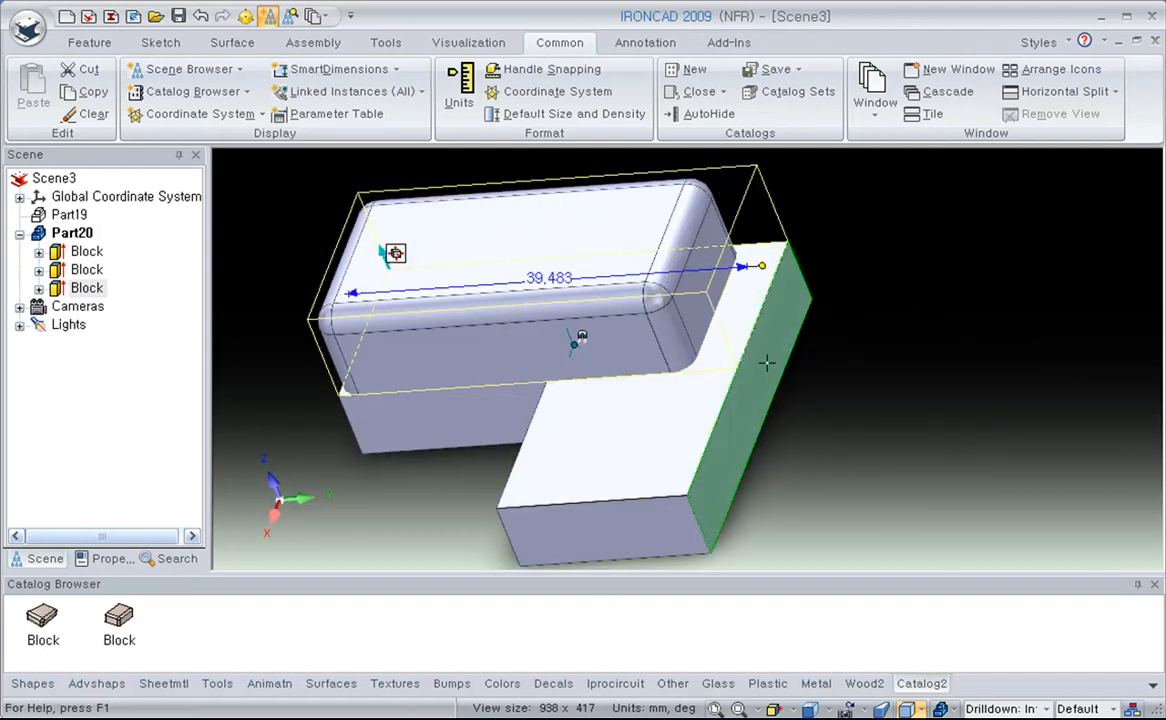
{"action": "middle_click_drag", "start_coordinate": [898, 442], "coordinate": [711, 458]}
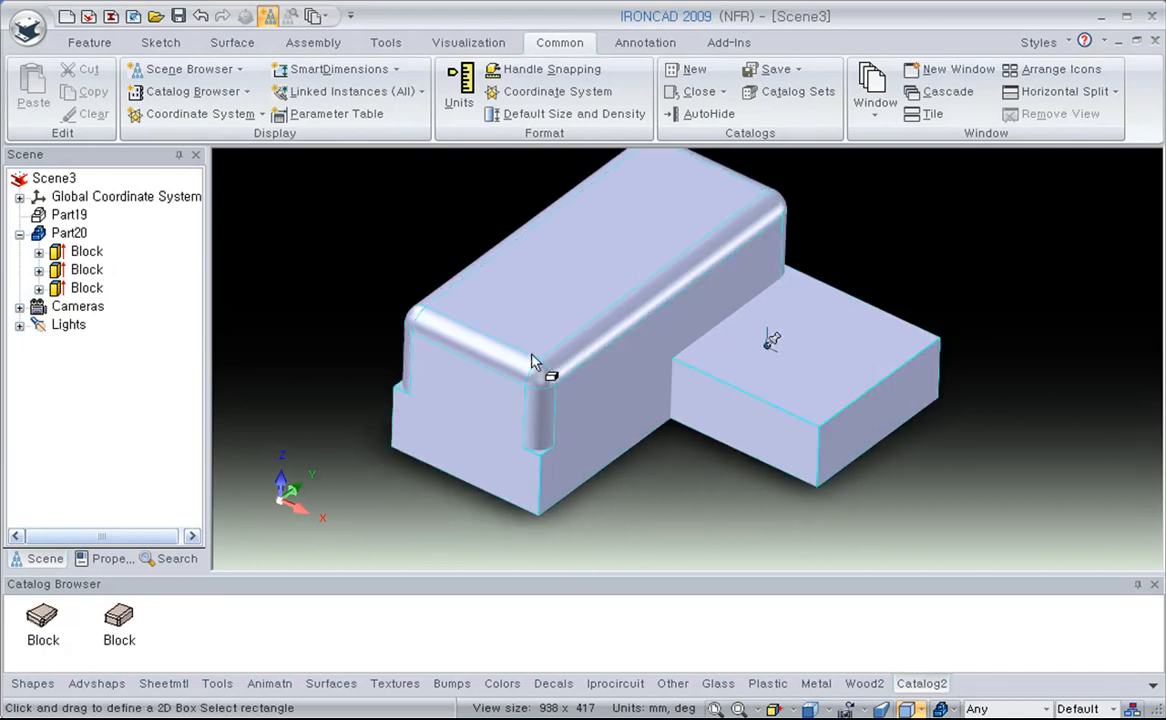
Blend the Start Section Edges of the rounded block on the L-shaped part with a 2 mm radius.
{"action": "left_click", "coordinate": [519, 315]}
{"action": "right_click", "coordinate": [516, 310]}
{"action": "left_click", "coordinate": [620, 289]}
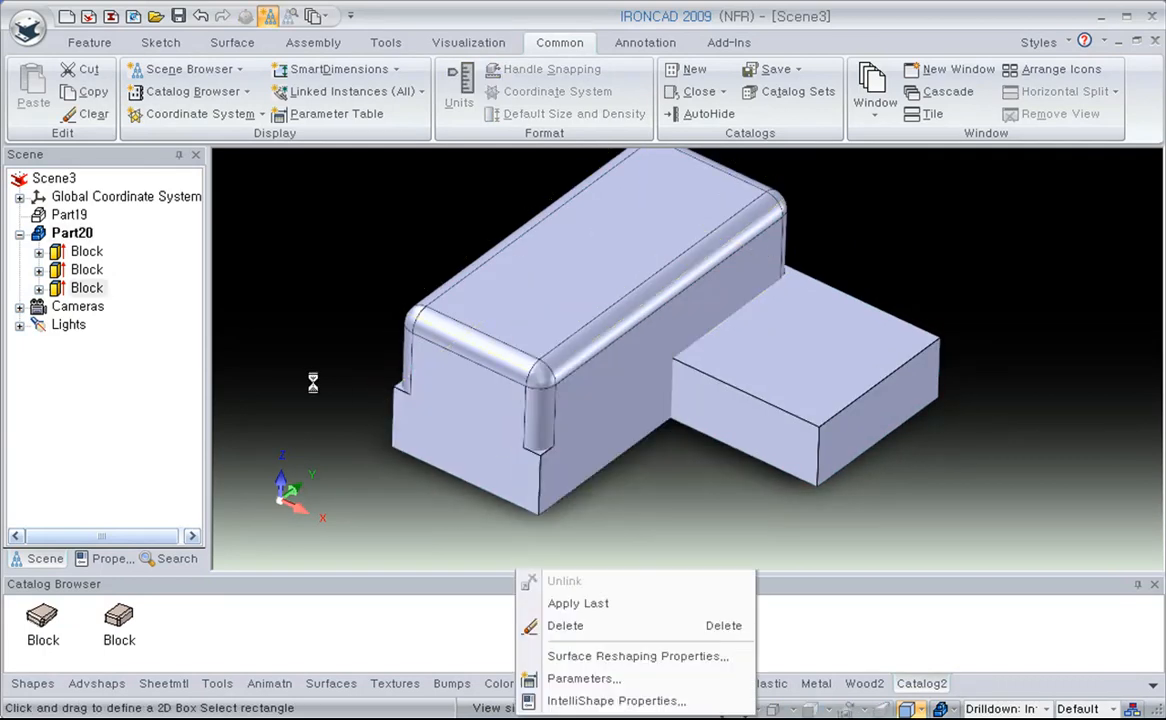
{"action": "right_click", "coordinate": [616, 256]}
{"action": "left_click", "coordinate": [688, 664]}
{"action": "left_click", "coordinate": [389, 209]}
{"action": "left_click", "coordinate": [562, 317]}
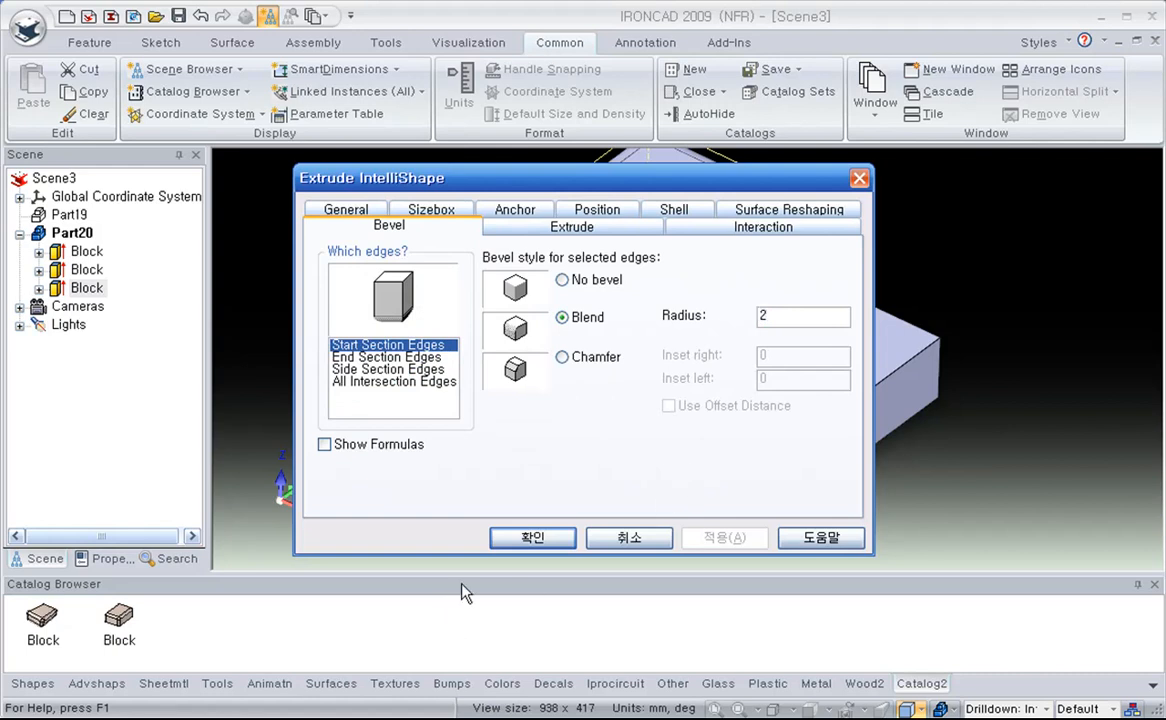
{"action": "left_click", "coordinate": [514, 536]}
Shrink the rounded block from both sides in width and from both ends to a length of about 28.8 mm.
{"action": "middle_click_drag", "start_coordinate": [668, 452], "coordinate": [804, 370]}
{"action": "left_click", "coordinate": [648, 311]}
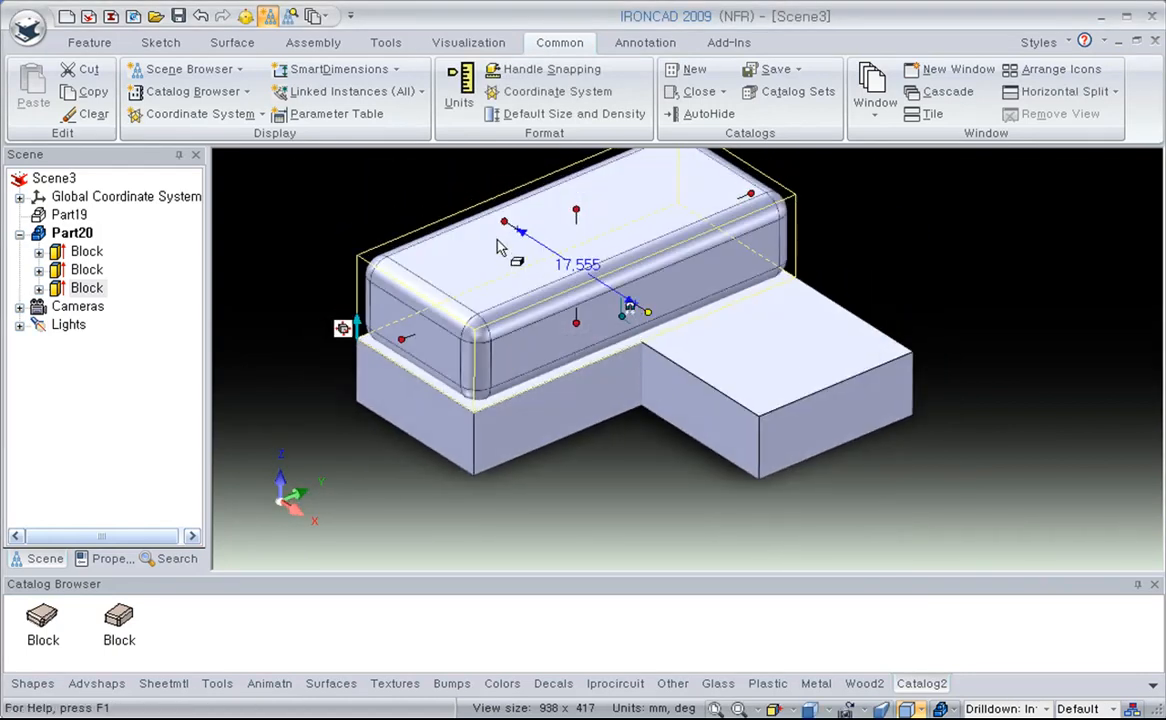
{"action": "left_click", "coordinate": [505, 221], "text": "ctrl"}
{"action": "left_click_drag", "start_coordinate": [648, 312], "coordinate": [590, 291]}
{"action": "left_click", "coordinate": [402, 340]}
{"action": "left_click", "coordinate": [748, 196], "text": "ctrl"}
{"action": "left_click_drag", "start_coordinate": [748, 196], "coordinate": [690, 236]}
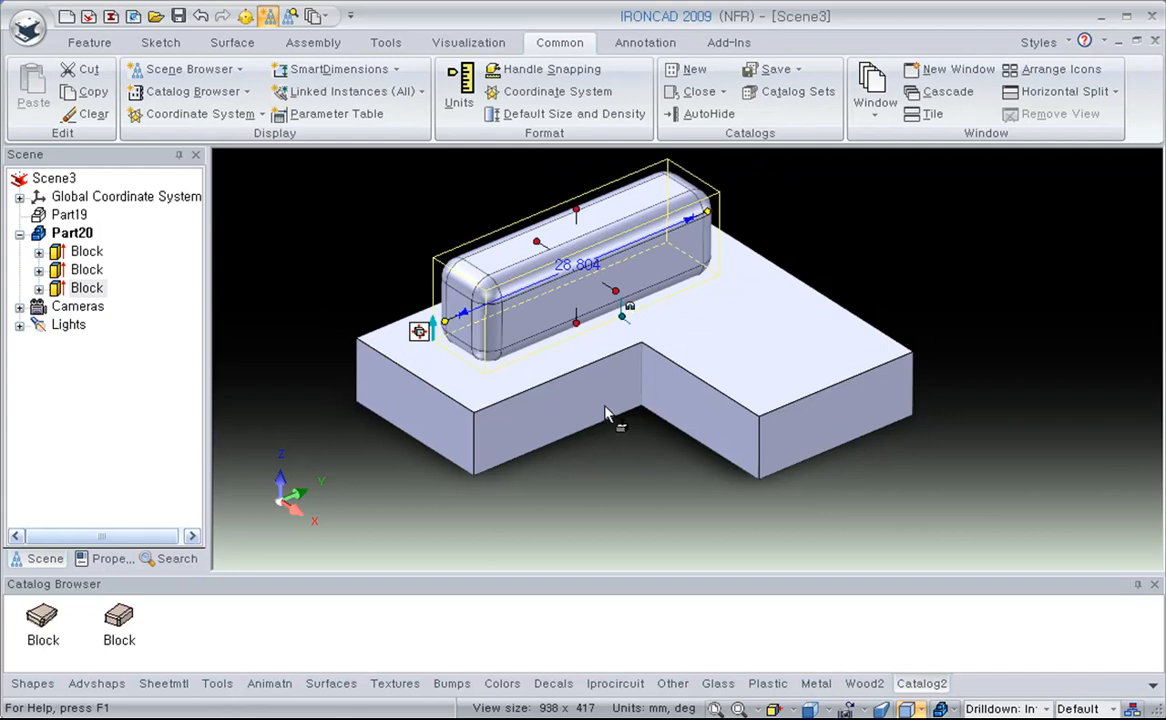
Lower the rounded block along the TriBall's vertical axis to the midpoint between the L-shaped part's top face and its own top face.
{"action": "left_click", "coordinate": [245, 15]}
{"action": "right_click", "coordinate": [622, 323]}
{"action": "mouse_move", "coordinate": [728, 451]}
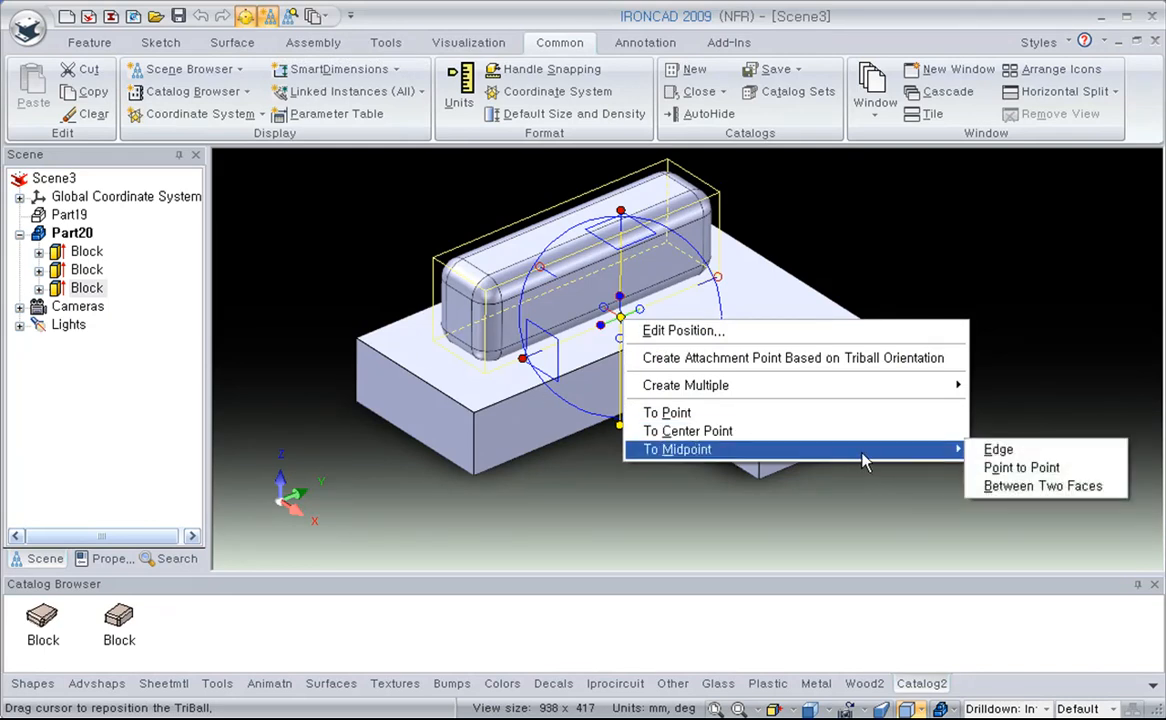
{"action": "left_click", "coordinate": [1043, 486]}
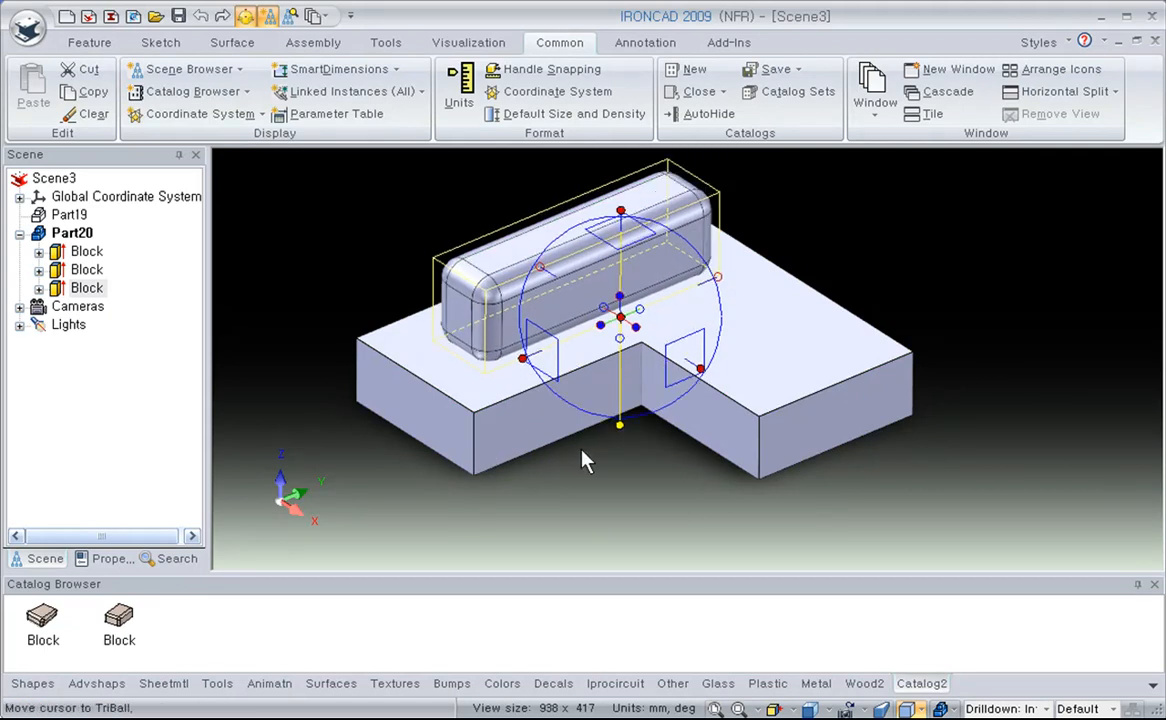
{"action": "right_click", "coordinate": [620, 317]}
{"action": "mouse_move", "coordinate": [700, 449]}
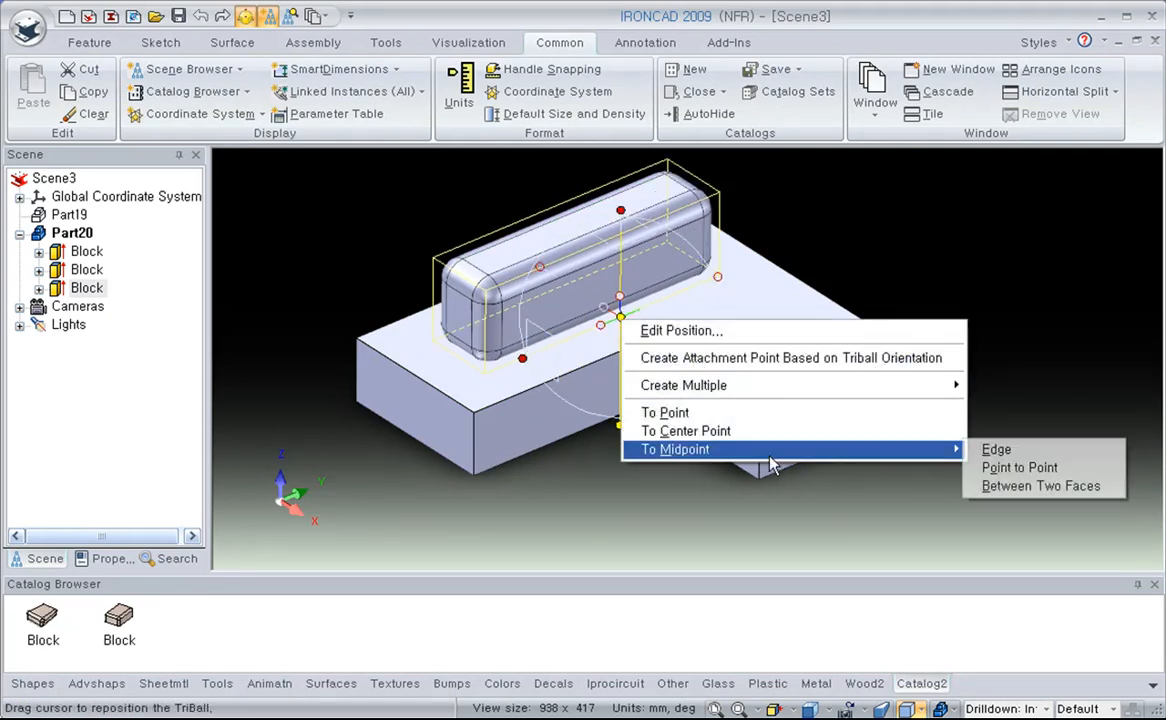
{"action": "left_click", "coordinate": [1100, 488]}
{"action": "left_click", "coordinate": [471, 390]}
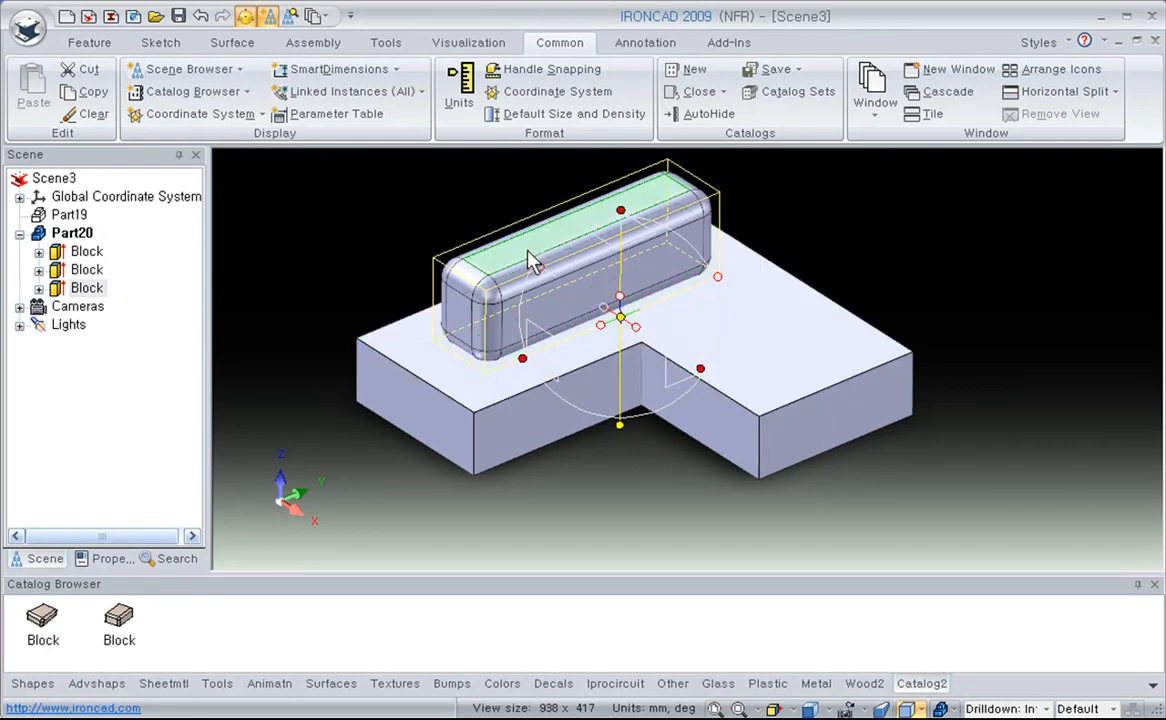
{"action": "left_click", "coordinate": [528, 262]}
{"action": "left_click_drag", "start_coordinate": [621, 276], "coordinate": [842, 356]}
{"action": "middle_click_drag", "start_coordinate": [704, 512], "coordinate": [682, 521]}
{"action": "key", "text": "F10"}
{"action": "left_click", "coordinate": [712, 501]}
{"action": "middle_click_drag", "start_coordinate": [841, 521], "coordinate": [804, 511]}
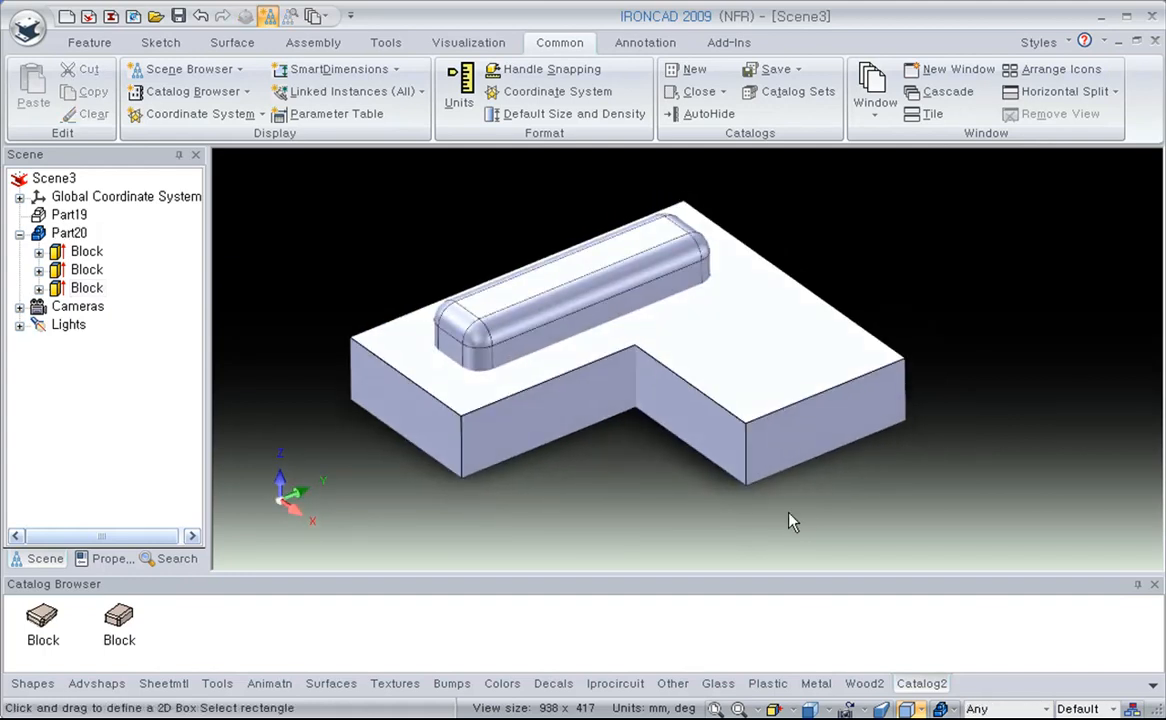
Change the rounded block's extrude feature options to Remove material so it cuts a pocket, and apply the change.
{"action": "left_click", "coordinate": [565, 291]}
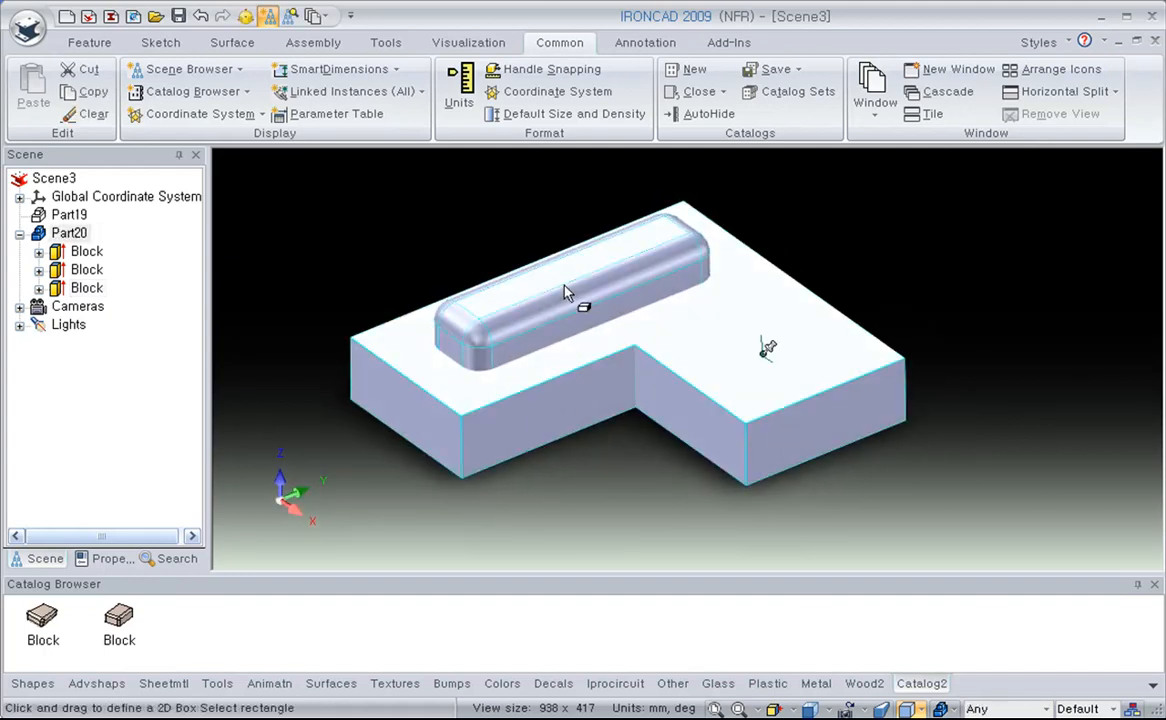
{"action": "left_click", "coordinate": [565, 291]}
{"action": "right_click", "coordinate": [573, 282]}
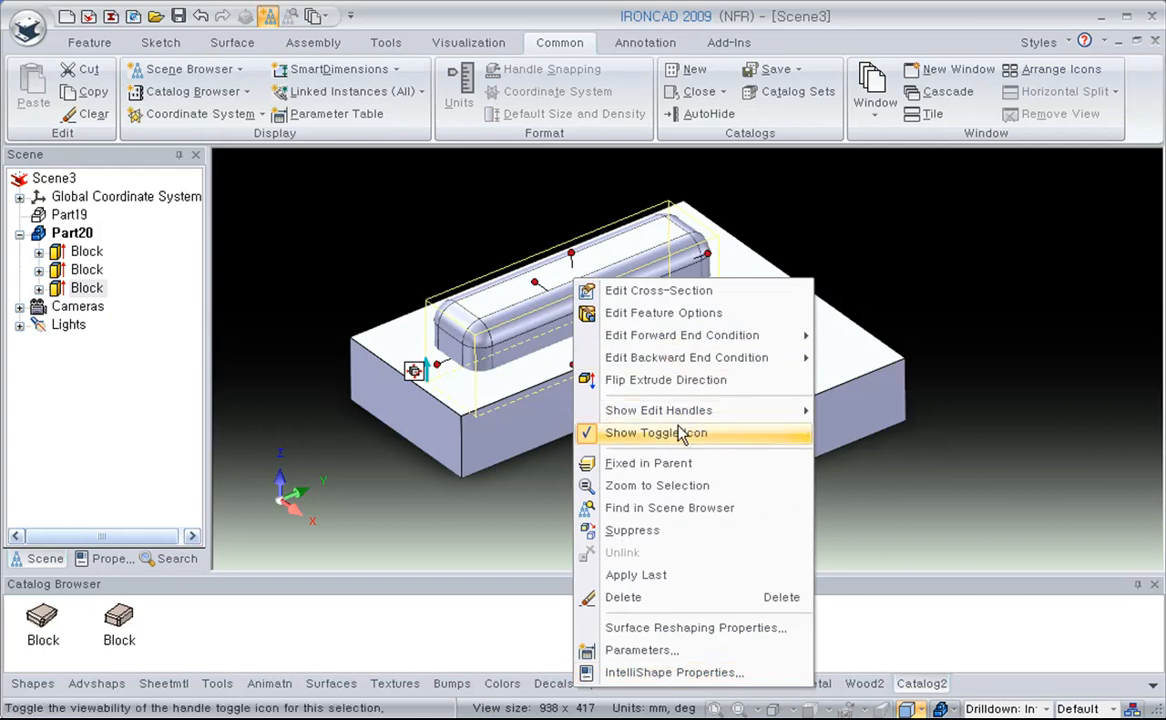
{"action": "left_click", "coordinate": [655, 314]}
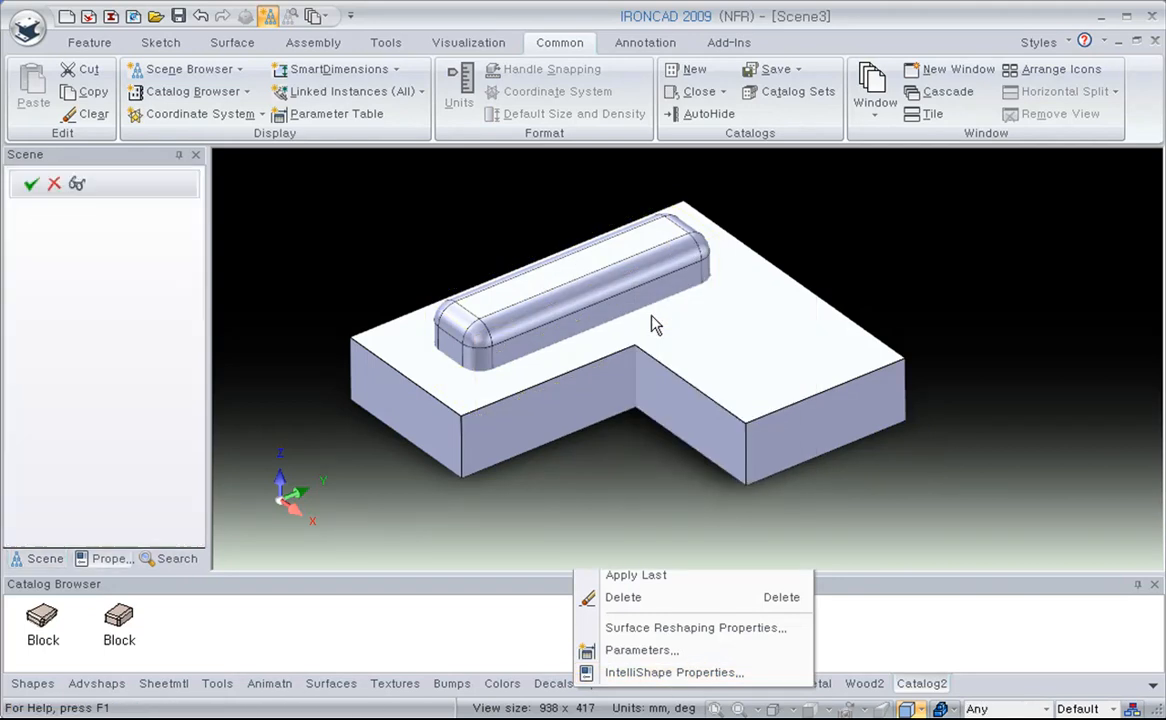
{"action": "left_click", "coordinate": [108, 541]}
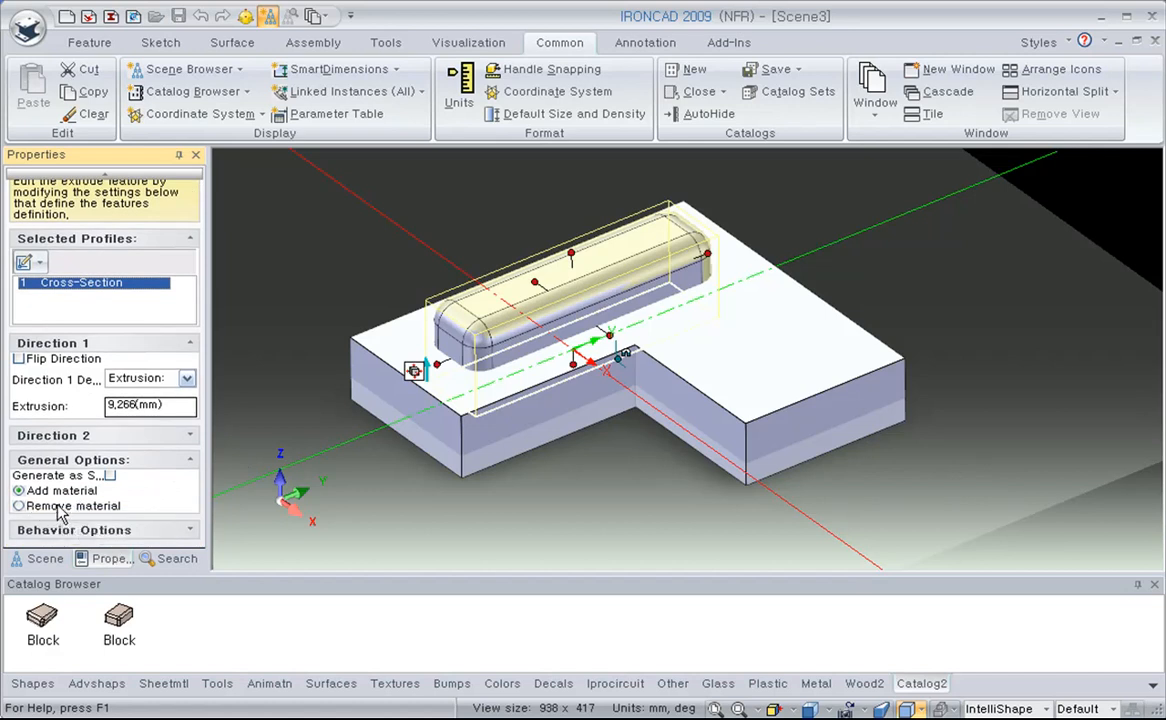
{"action": "left_click", "coordinate": [112, 173]}
{"action": "left_click", "coordinate": [28, 185]}
{"action": "left_click", "coordinate": [632, 495]}
Open the cross-section sketch of the pocket in the L-shaped part for editing.
{"action": "middle_click_drag", "start_coordinate": [704, 422], "coordinate": [592, 378]}
{"action": "left_click", "coordinate": [588, 364]}
{"action": "right_click", "coordinate": [588, 350]}
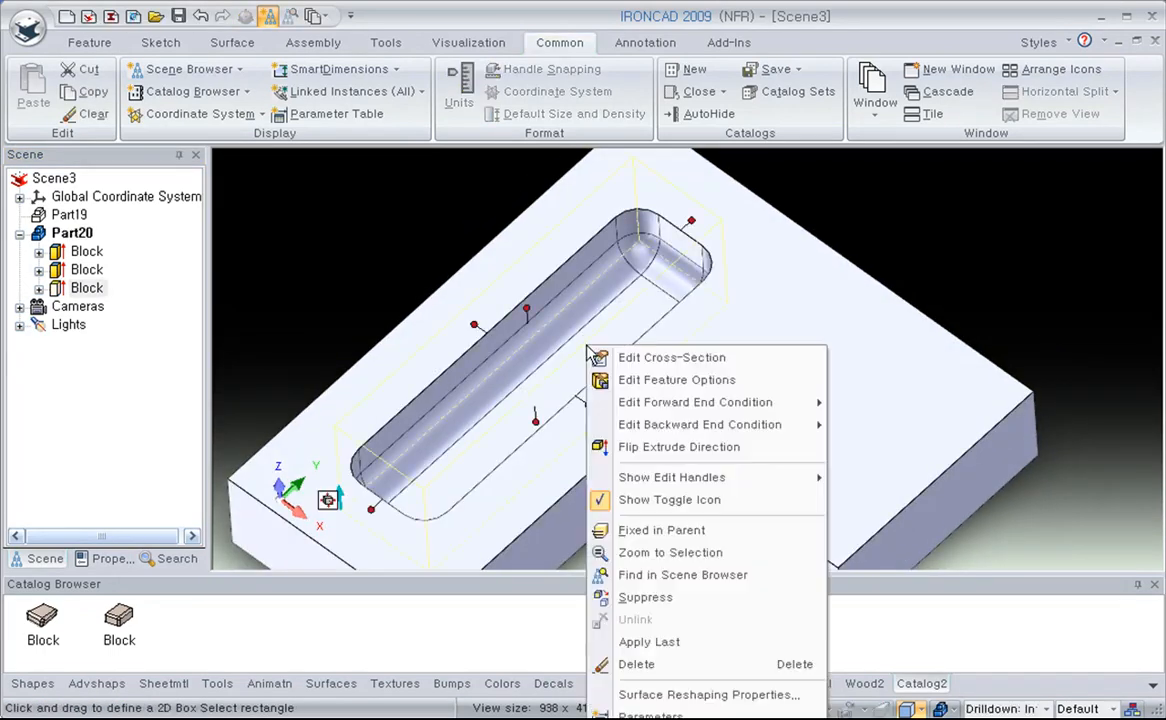
{"action": "left_click", "coordinate": [670, 360]}
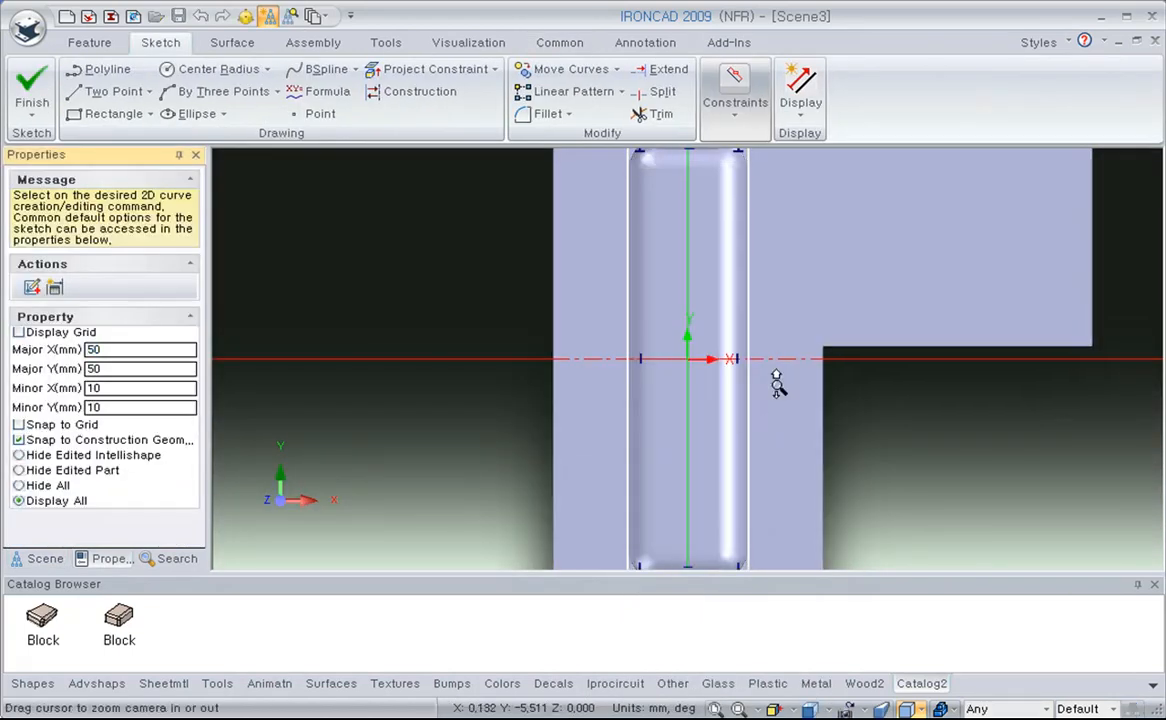
{"action": "middle_click_drag", "start_coordinate": [775, 382], "coordinate": [774, 492]}
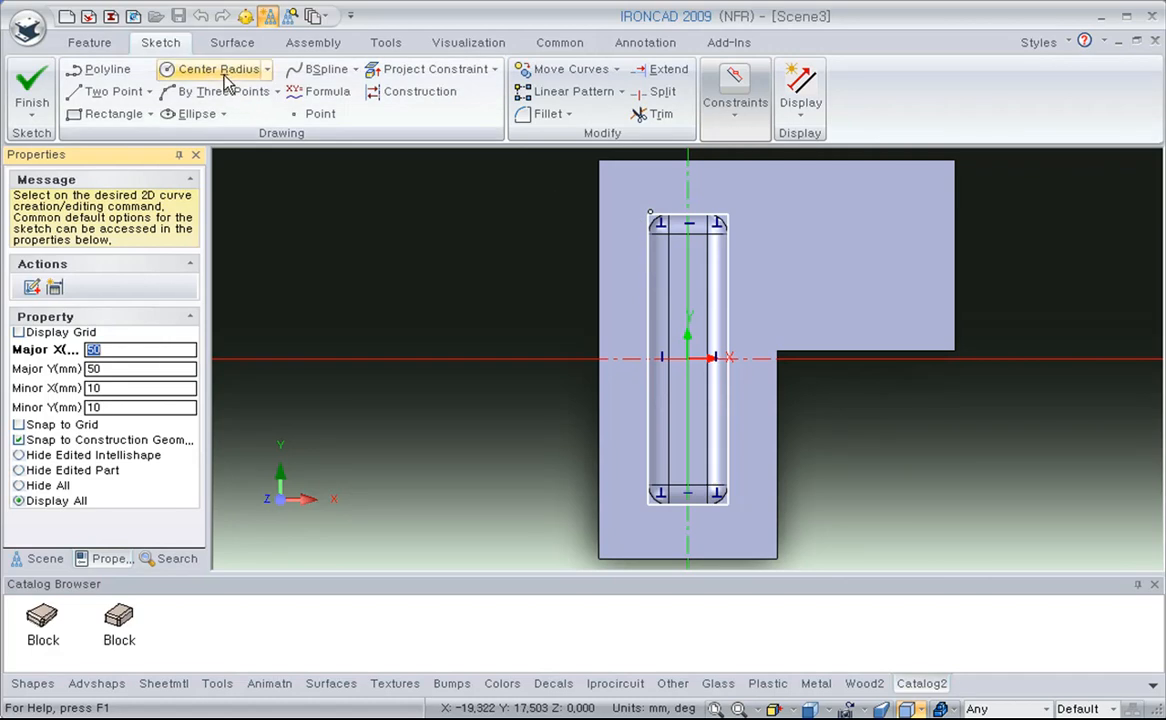
{"action": "left_click", "coordinate": [584, 184]}
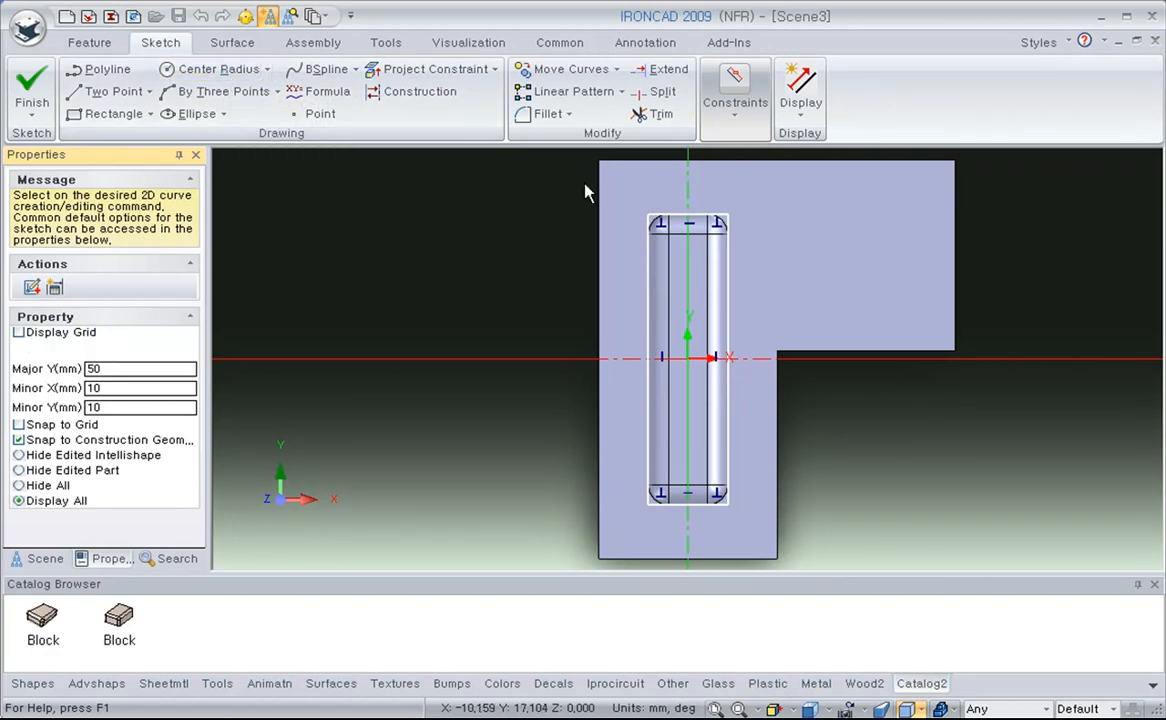
Draw four similar circles on the pocket profile, centred on both upper corners, the lower-left corner and near the middle of the right long side.
{"action": "left_click", "coordinate": [205, 69]}
{"action": "left_click", "coordinate": [650, 213]}
{"action": "left_click", "coordinate": [667, 229]}
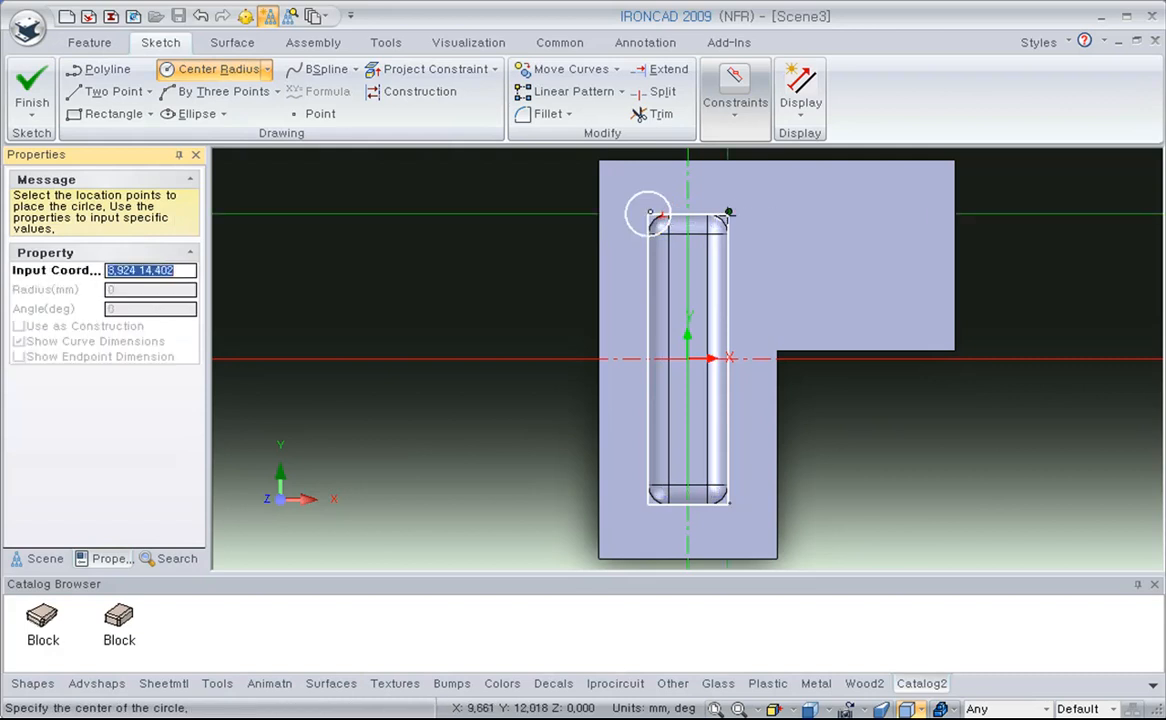
{"action": "left_click", "coordinate": [727, 213]}
{"action": "left_click", "coordinate": [742, 227]}
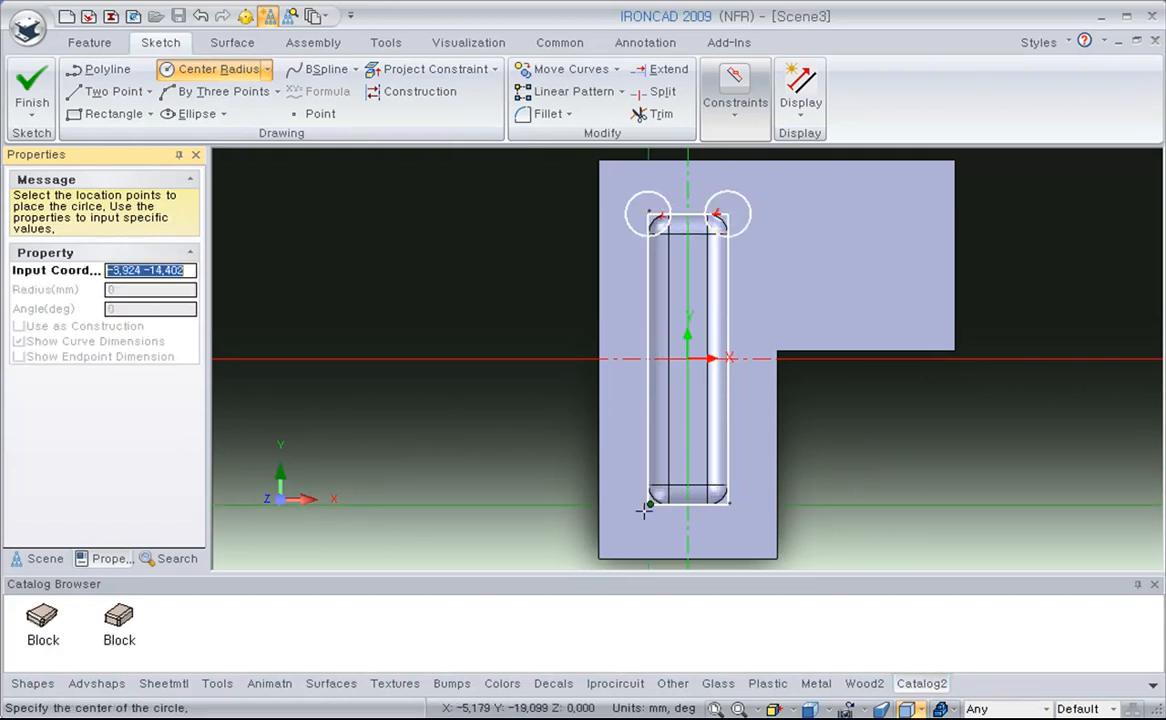
{"action": "left_click", "coordinate": [648, 503]}
{"action": "left_click", "coordinate": [663, 488]}
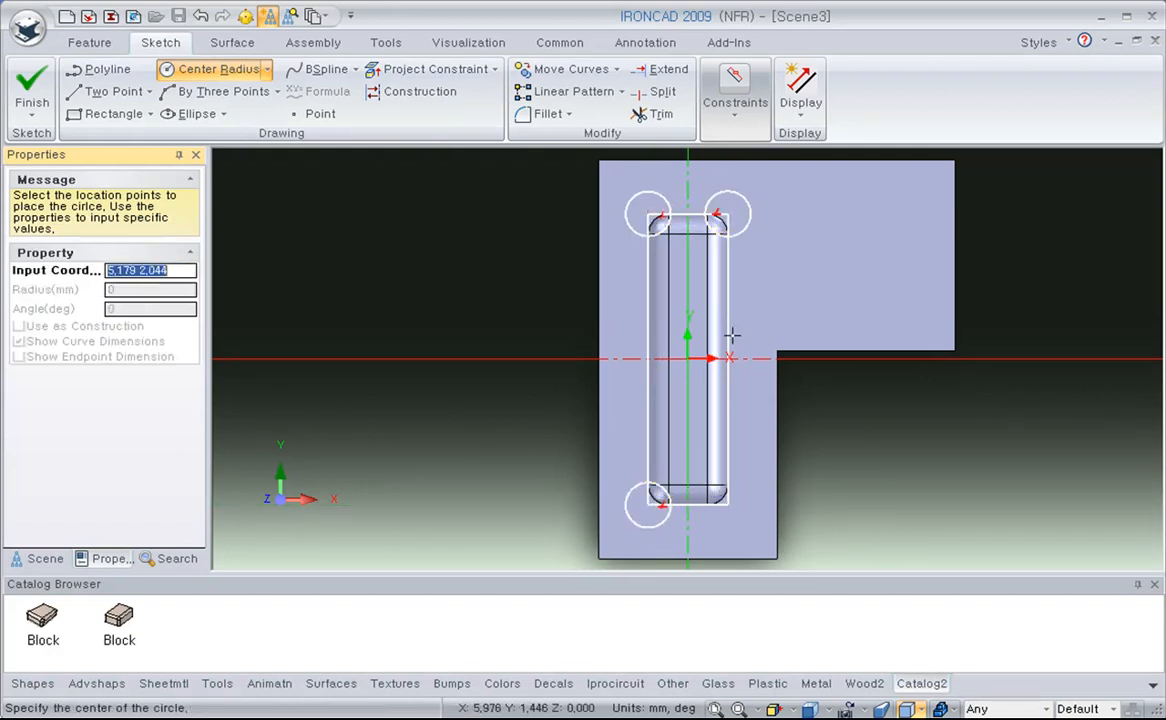
{"action": "left_click", "coordinate": [727, 352]}
{"action": "left_click", "coordinate": [743, 367]}
Trim the overlapping arcs and lines so the circles form outward lobes of one closed profile, and finish the sketch.
{"action": "left_click", "coordinate": [656, 113]}
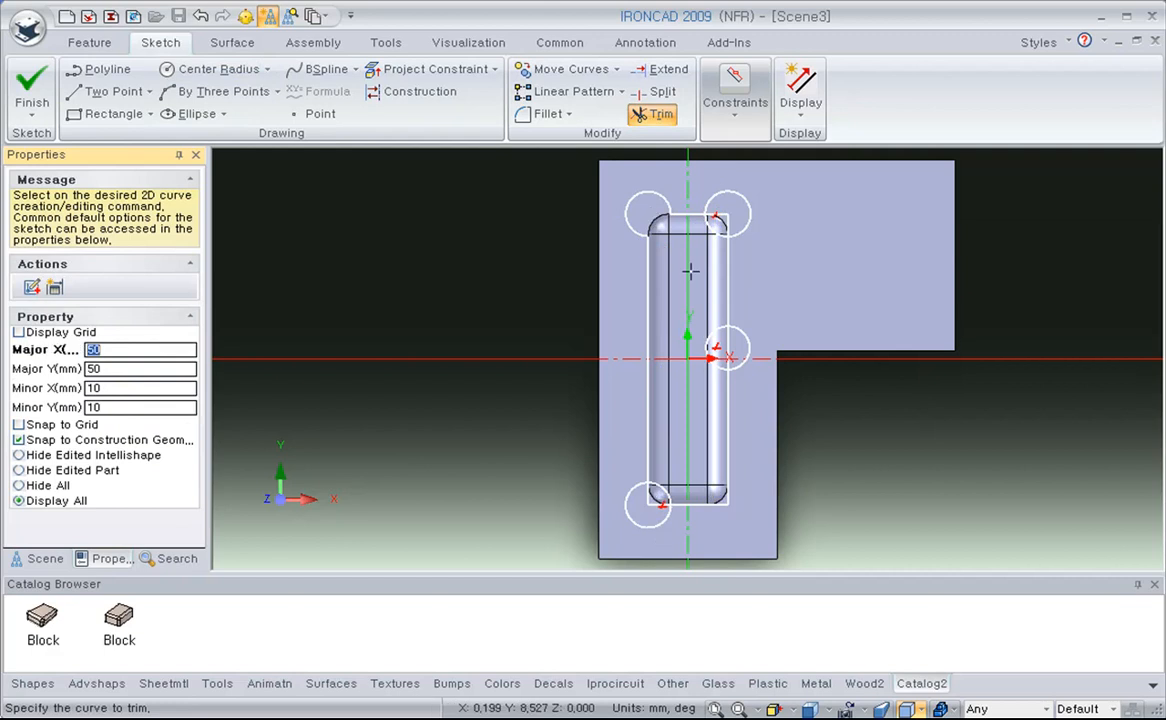
{"action": "left_click", "coordinate": [720, 224]}
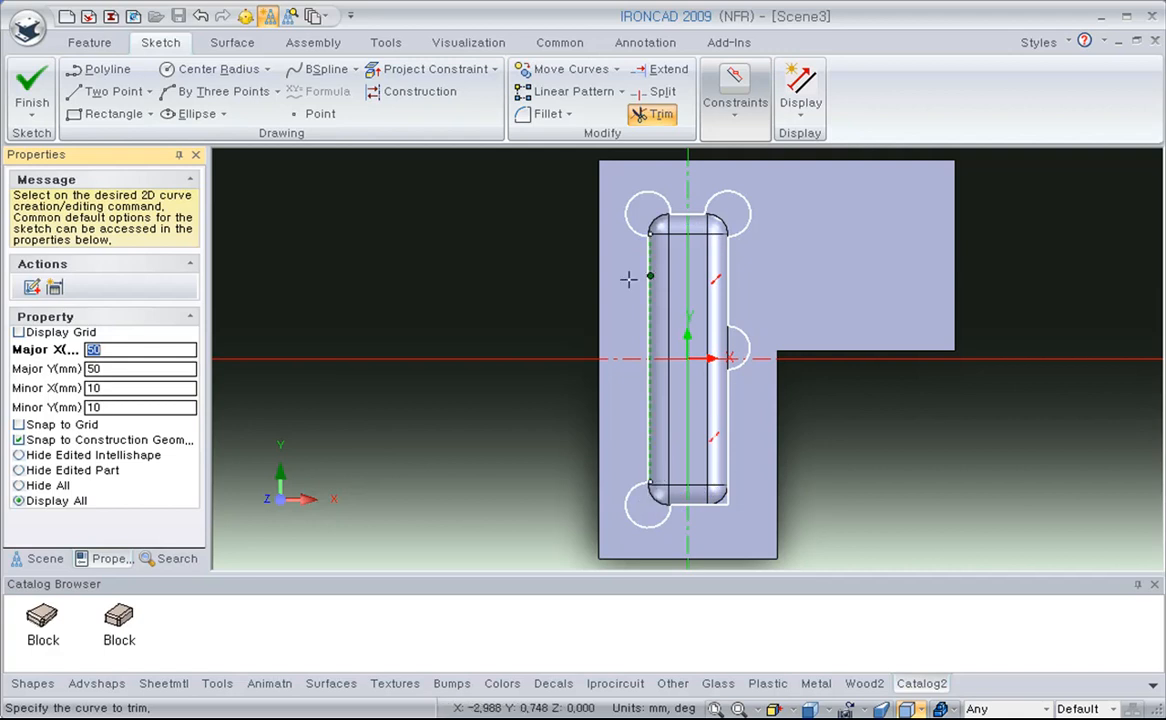
{"action": "left_click", "coordinate": [31, 88]}
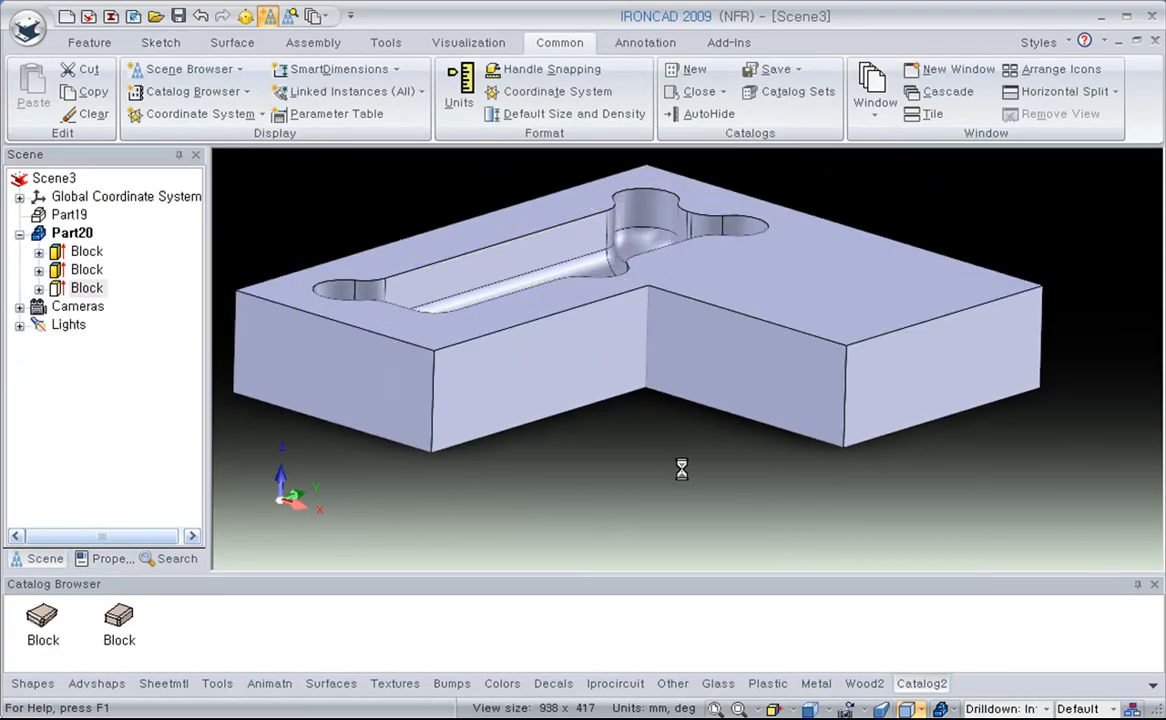
{"action": "middle_click_drag", "start_coordinate": [681, 469], "coordinate": [617, 524]}
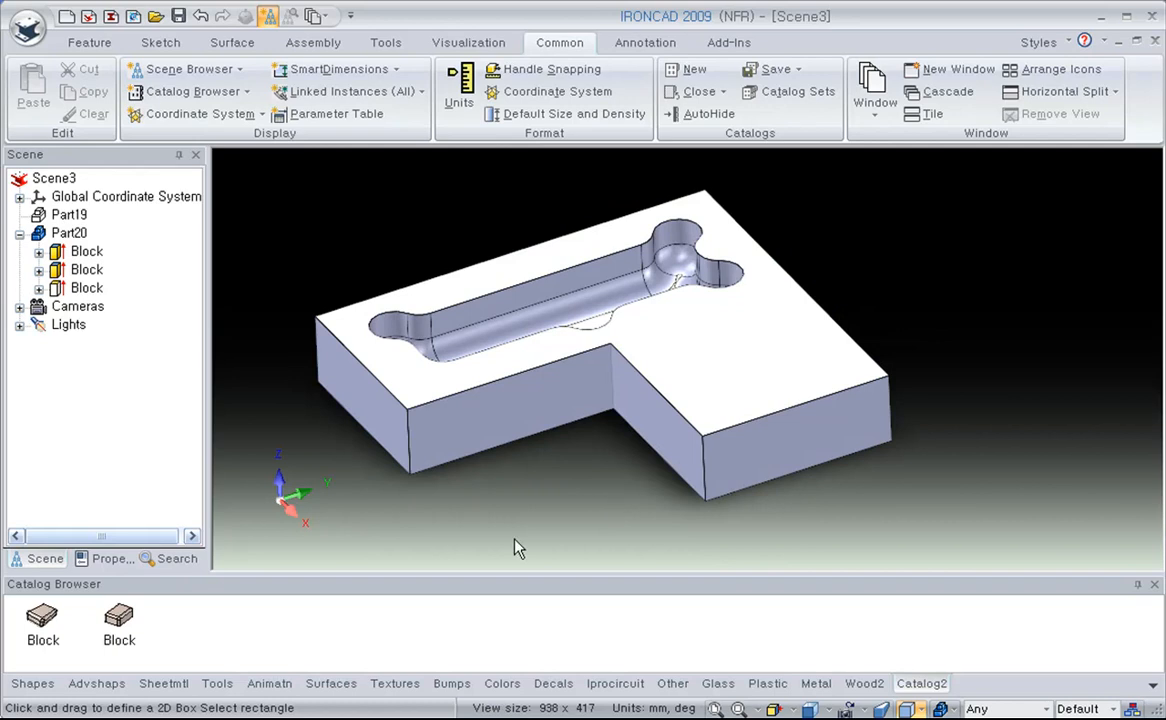
Copy the lobed pocket with the TriBall to the other arm of the L-shaped part, partly overhanging the notch.
{"action": "left_click", "coordinate": [617, 276]}
{"action": "left_click", "coordinate": [617, 276]}
{"action": "key", "text": "F10"}
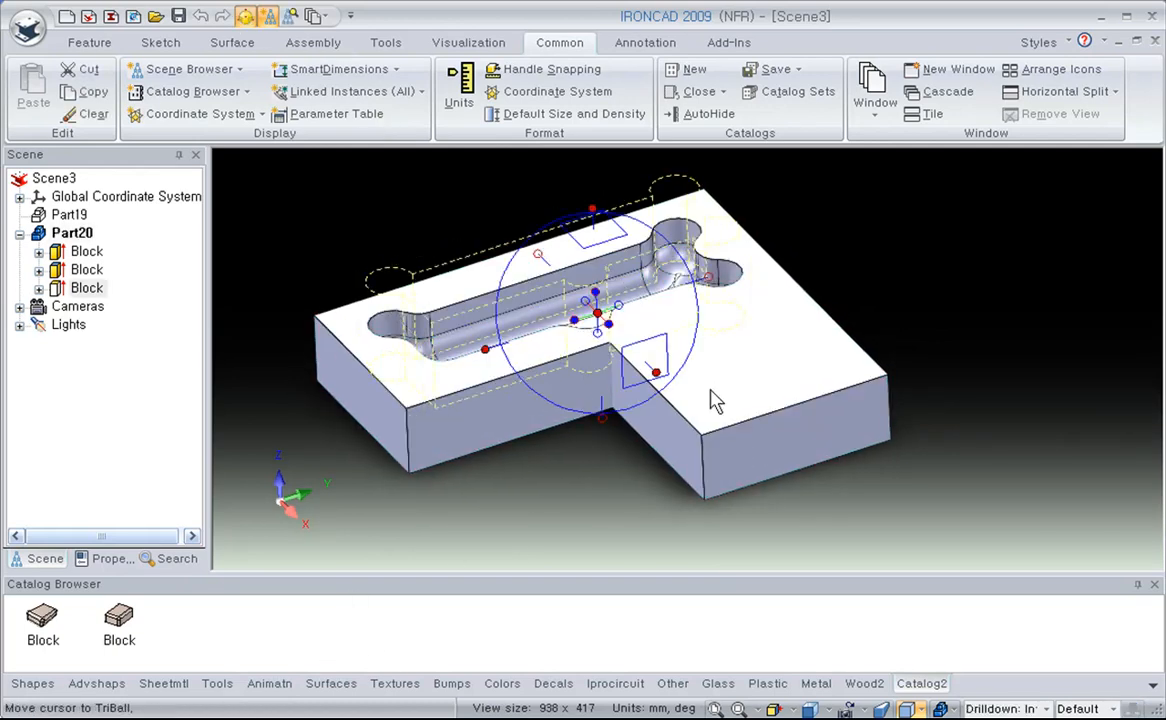
{"action": "right_click_drag", "start_coordinate": [597, 313], "coordinate": [705, 420]}
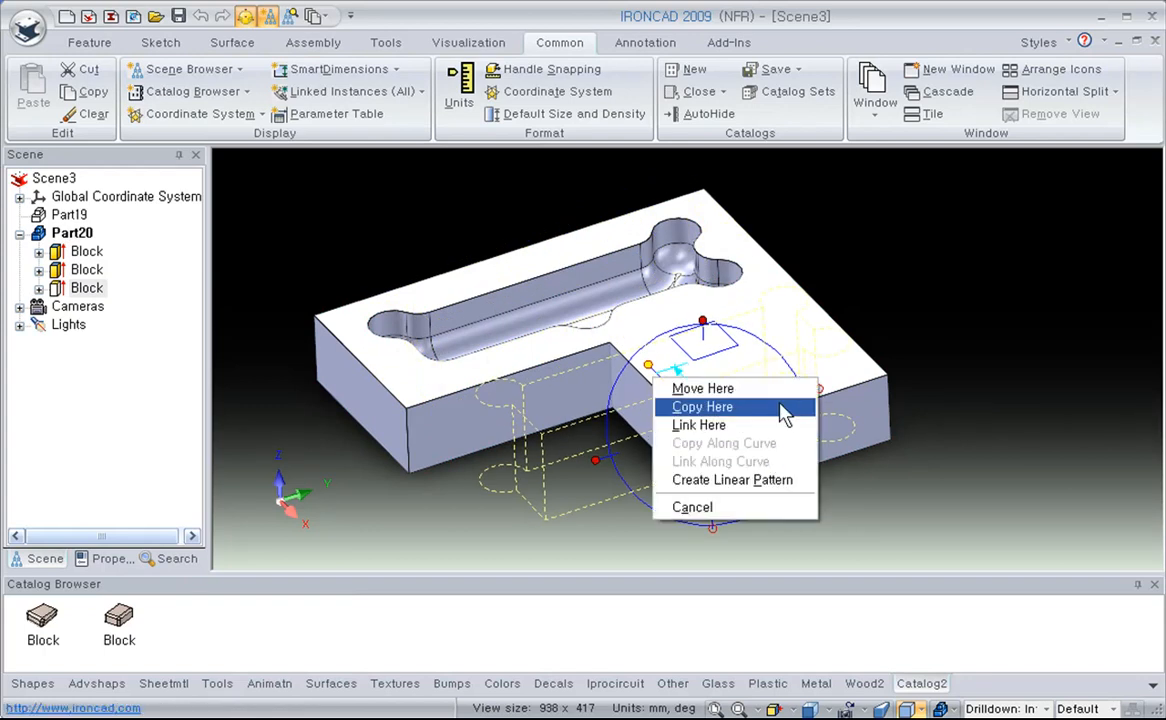
{"action": "left_click", "coordinate": [783, 415]}
{"action": "left_click", "coordinate": [691, 340]}
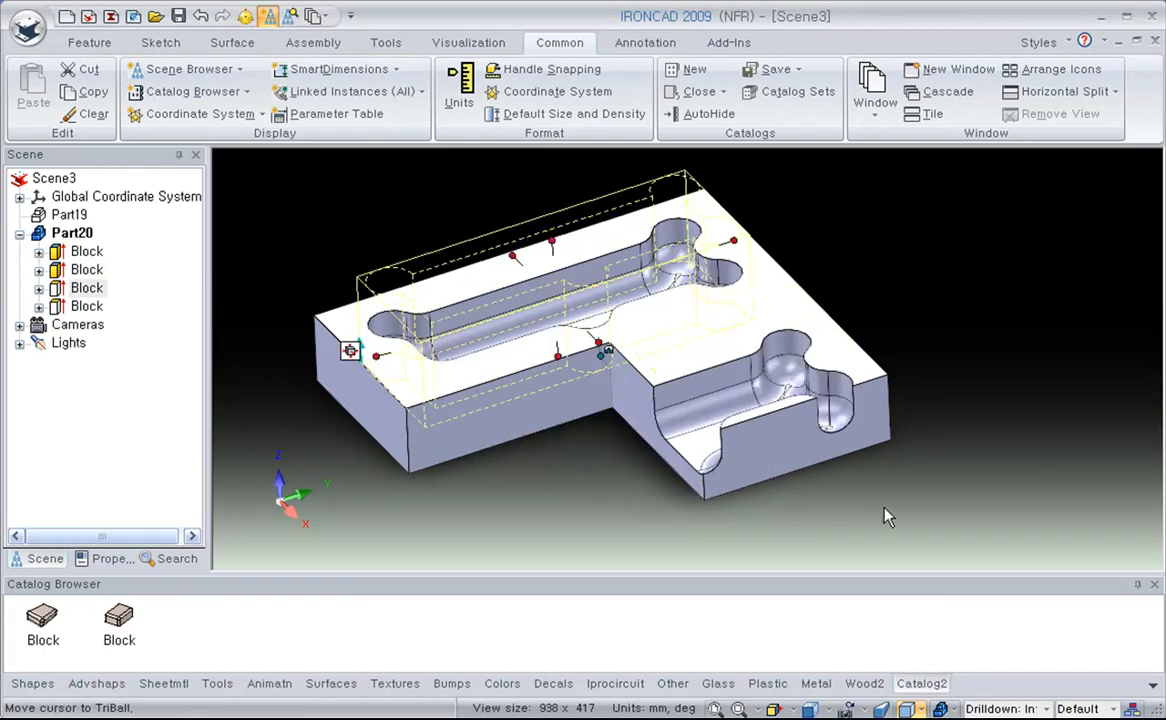
{"action": "left_click", "coordinate": [822, 533]}
Change the copied block's extrude feature options to Add material and apply the change.
{"action": "left_click", "coordinate": [703, 446]}
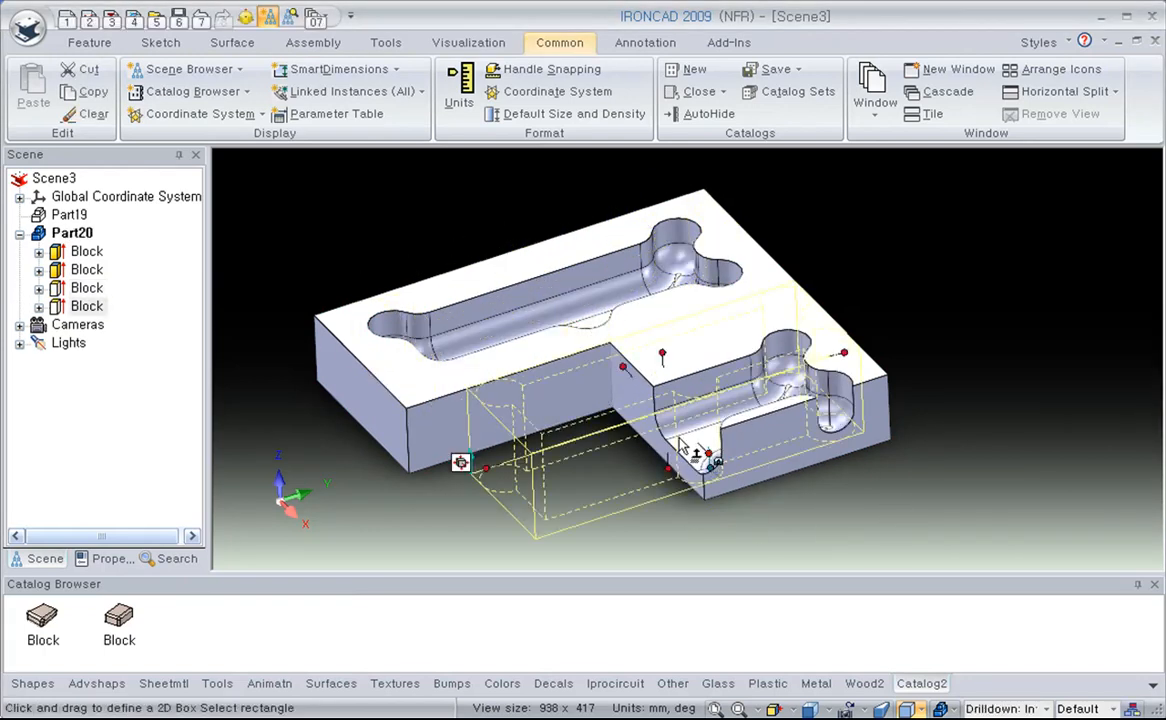
{"action": "right_click", "coordinate": [703, 446]}
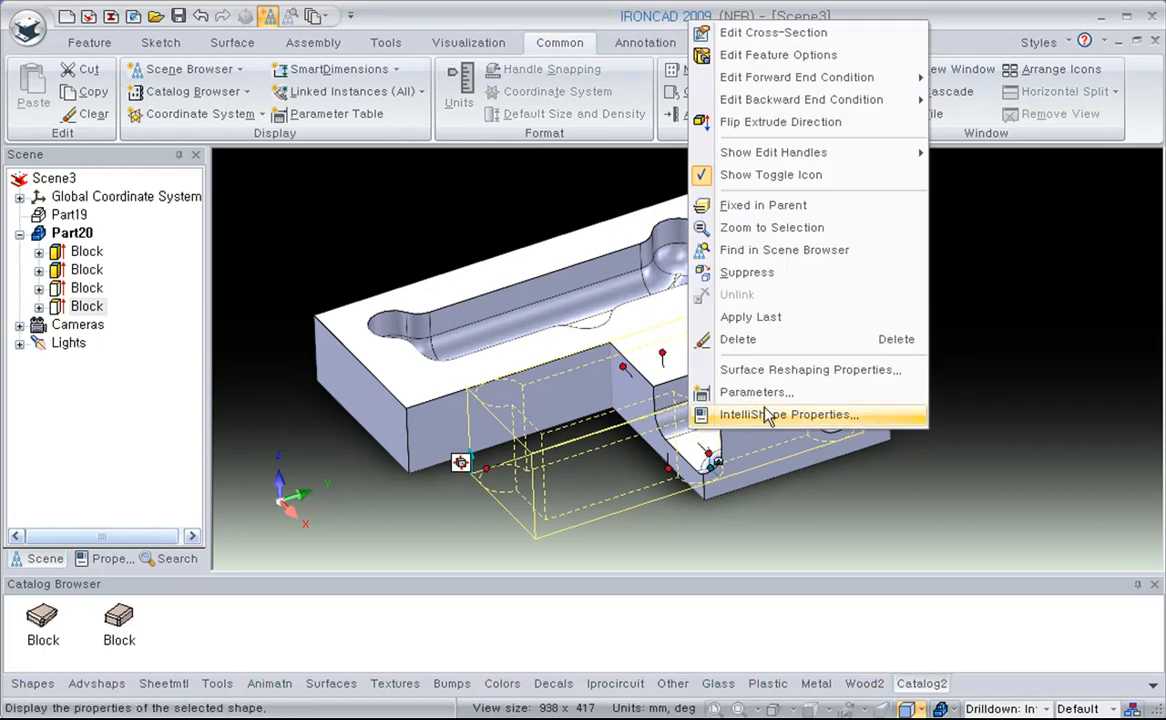
{"action": "left_click", "coordinate": [773, 55]}
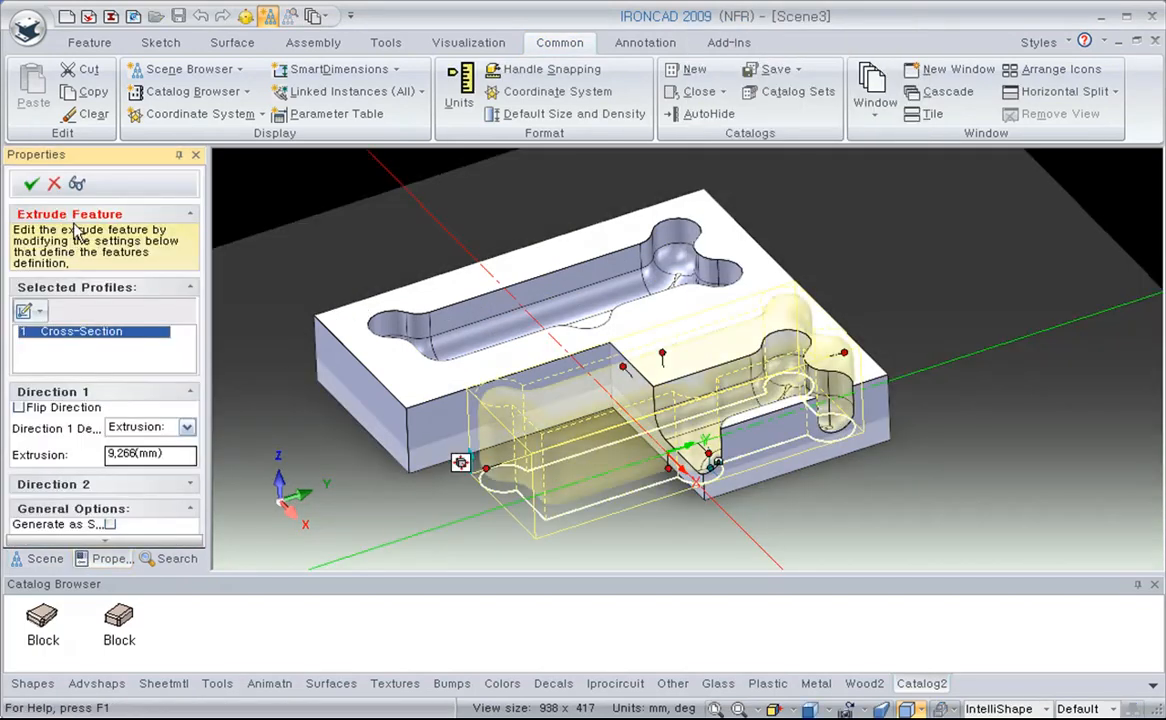
{"action": "left_click", "coordinate": [70, 214]}
{"action": "left_click", "coordinate": [87, 240]}
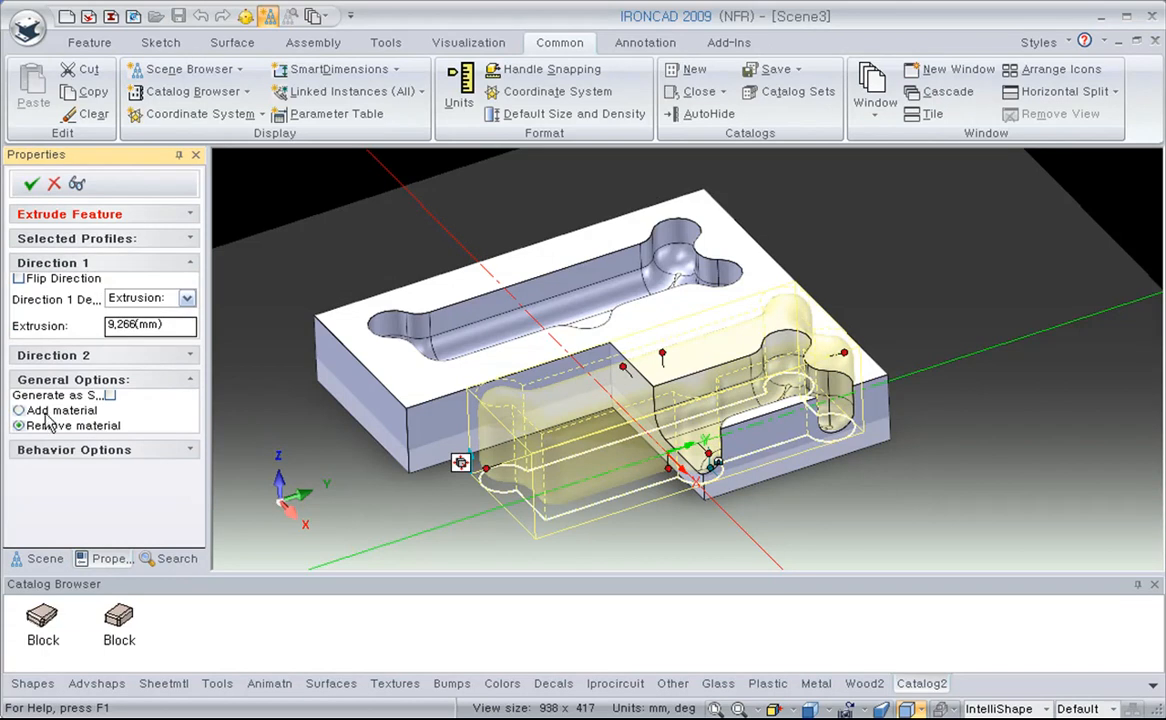
{"action": "left_click", "coordinate": [31, 184]}
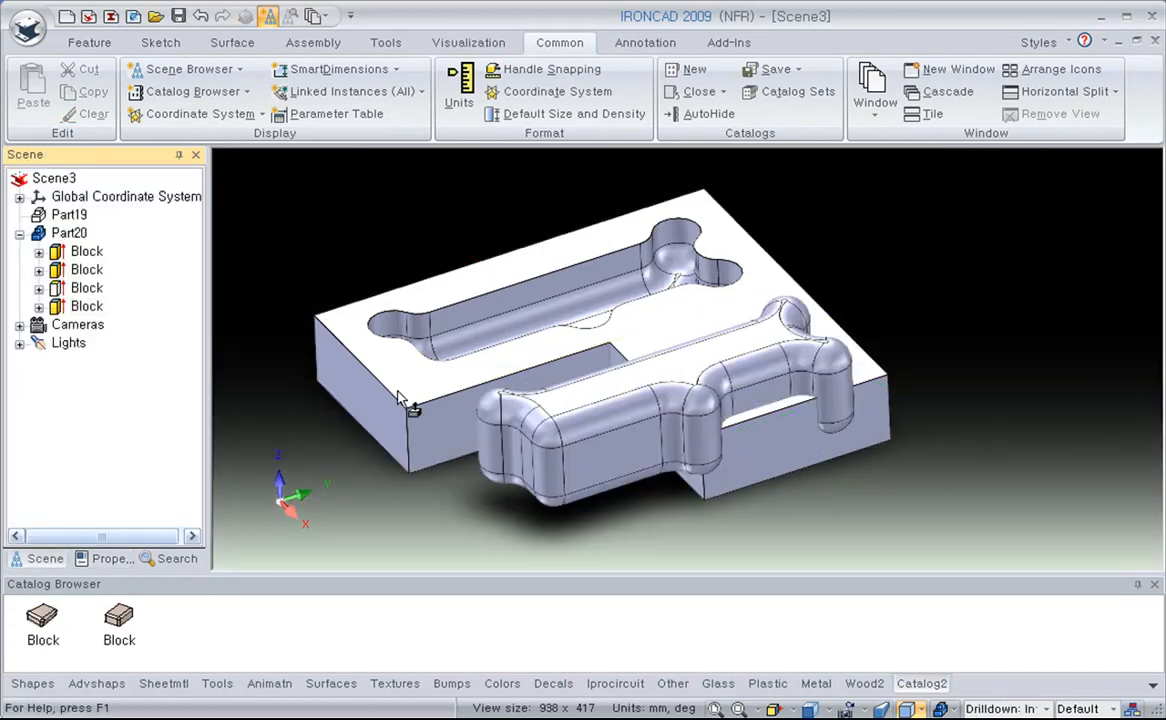
{"action": "left_click", "coordinate": [612, 453]}
{"action": "left_click", "coordinate": [815, 494]}
Blend All Intersection Edges of the copied raised block with a 1 mm radius and close the regeneration report.
{"action": "middle_click_drag", "start_coordinate": [815, 494], "coordinate": [637, 248]}
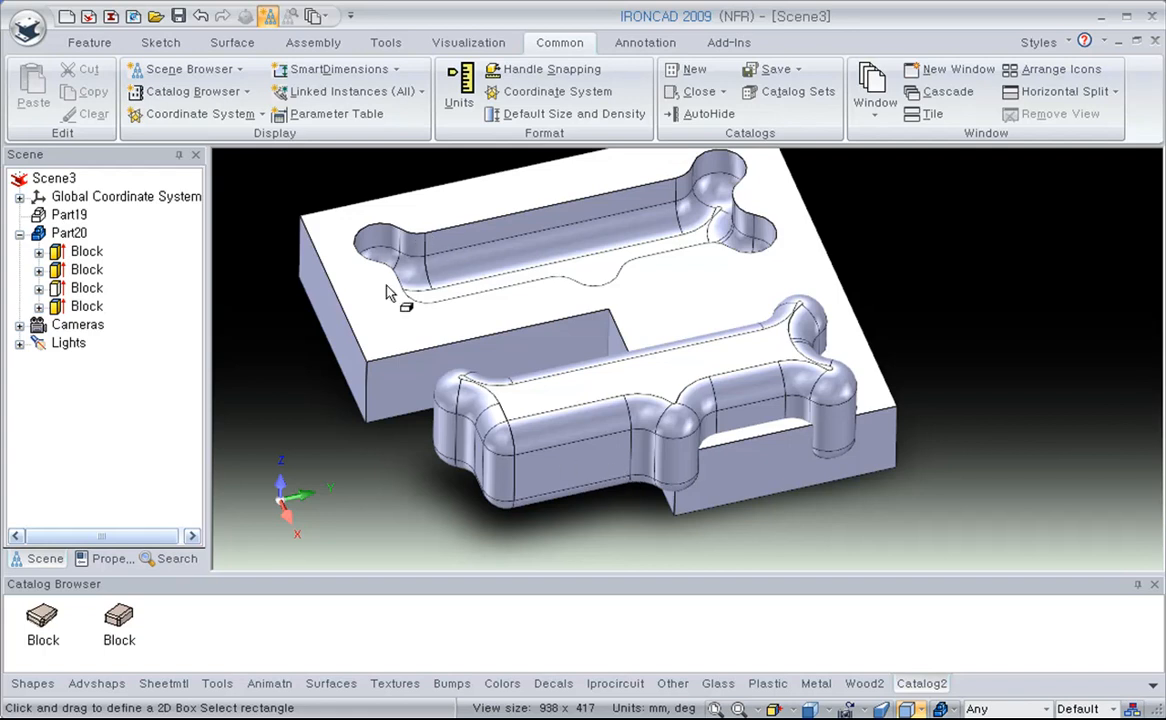
{"action": "right_click", "coordinate": [575, 448]}
{"action": "left_click", "coordinate": [707, 437]}
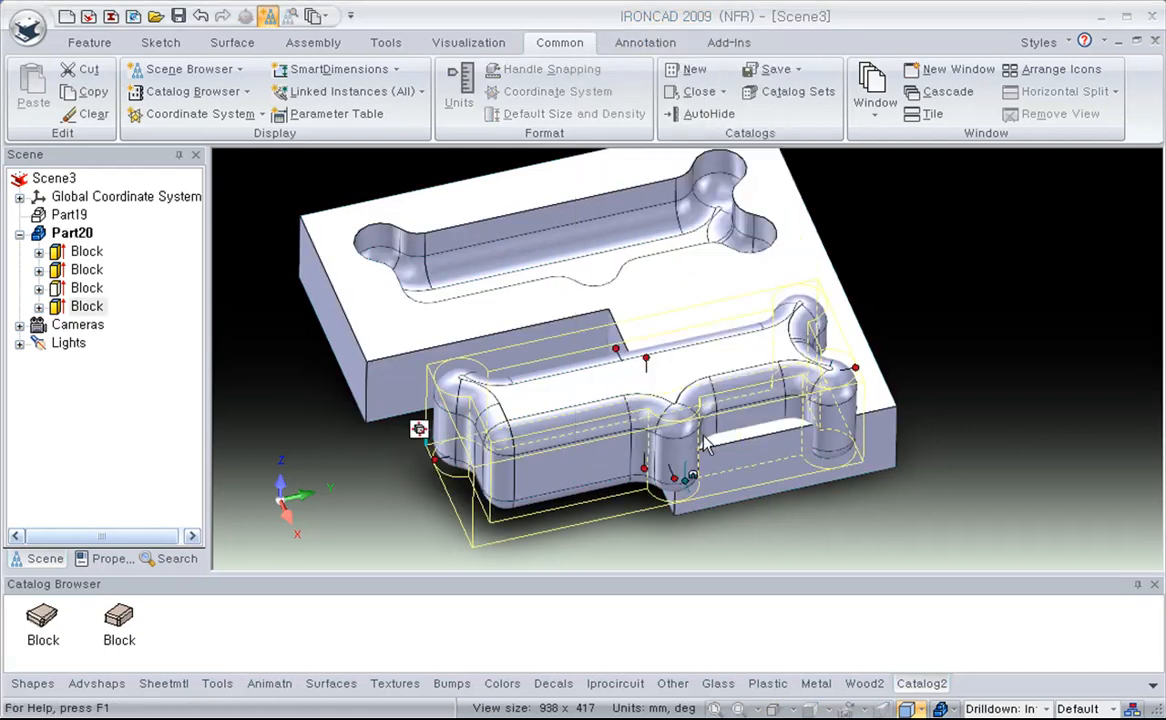
{"action": "left_click", "coordinate": [441, 214]}
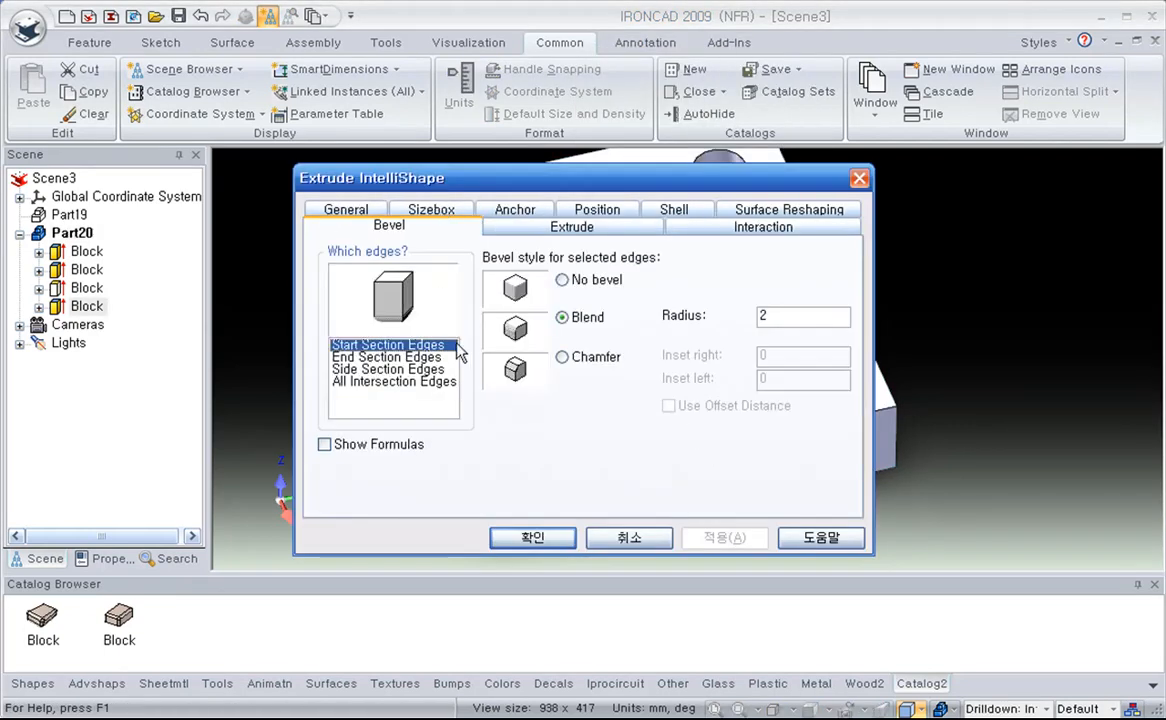
{"action": "left_click", "coordinate": [360, 382]}
{"action": "left_click", "coordinate": [562, 317]}
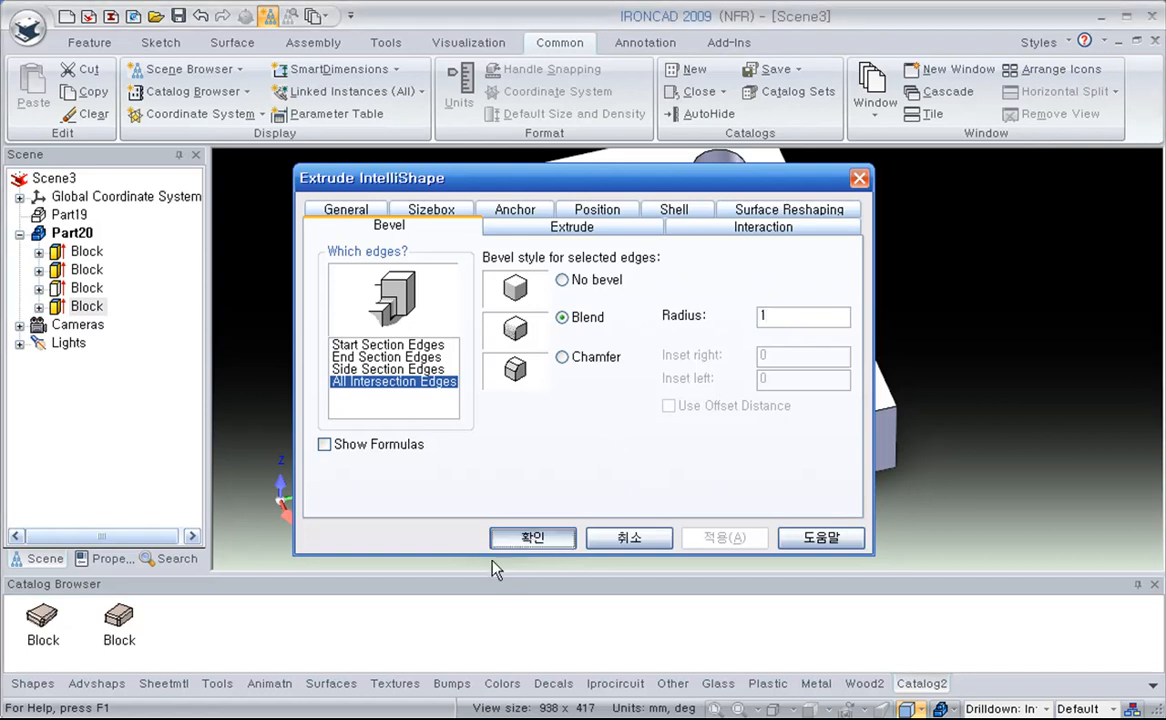
{"action": "left_click", "coordinate": [515, 538]}
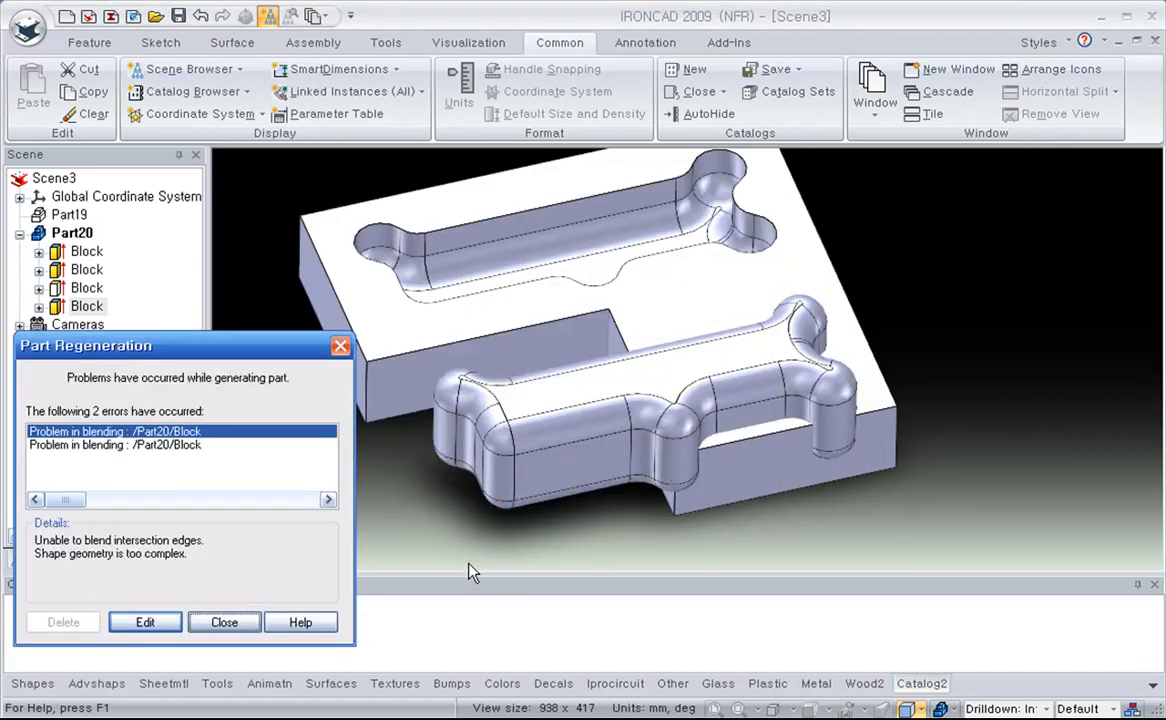
{"action": "left_click", "coordinate": [224, 622]}
Lengthen the base block under the raised block beyond its outer side to about 51.07 mm.
{"action": "middle_click_drag", "start_coordinate": [798, 532], "coordinate": [720, 426], "text": "shift"}
{"action": "left_click", "coordinate": [484, 363]}
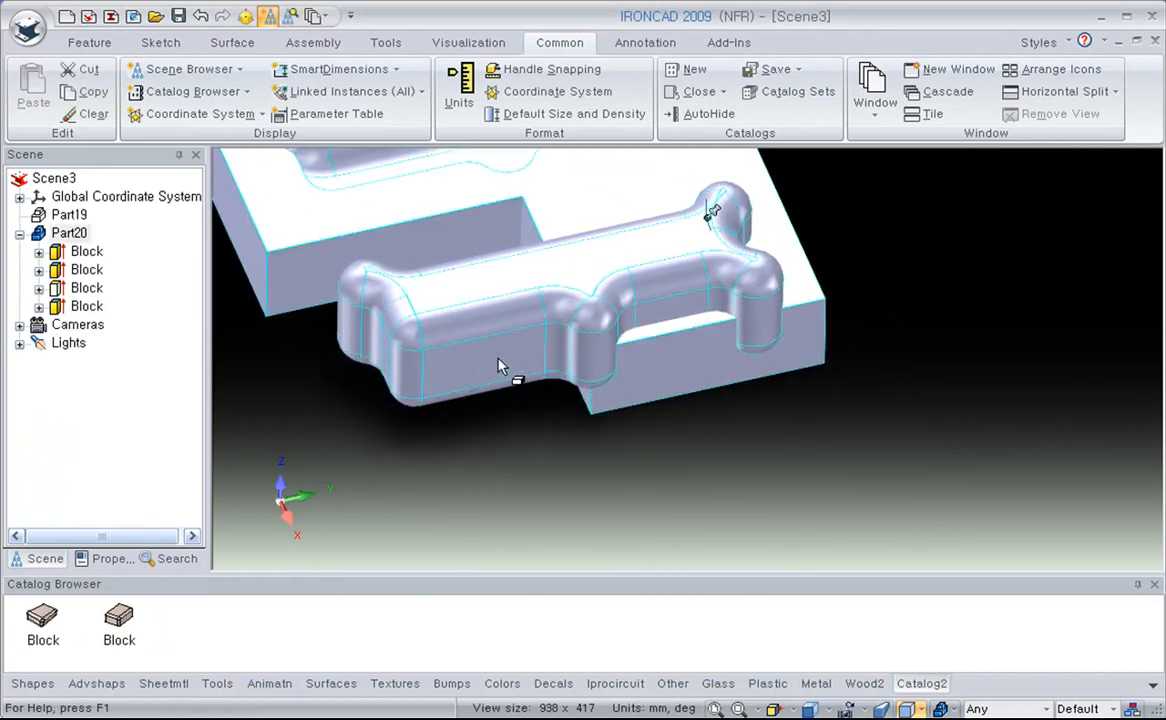
{"action": "left_click", "coordinate": [500, 365]}
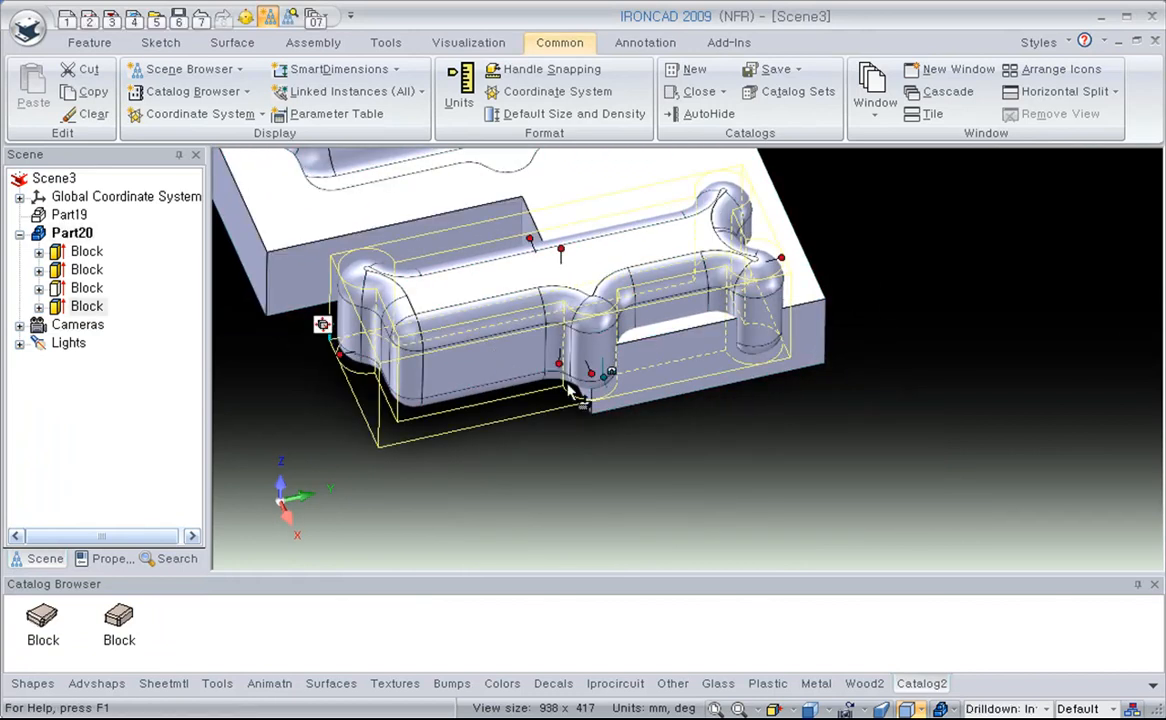
{"action": "left_click", "coordinate": [672, 408]}
{"action": "left_click", "coordinate": [677, 380]}
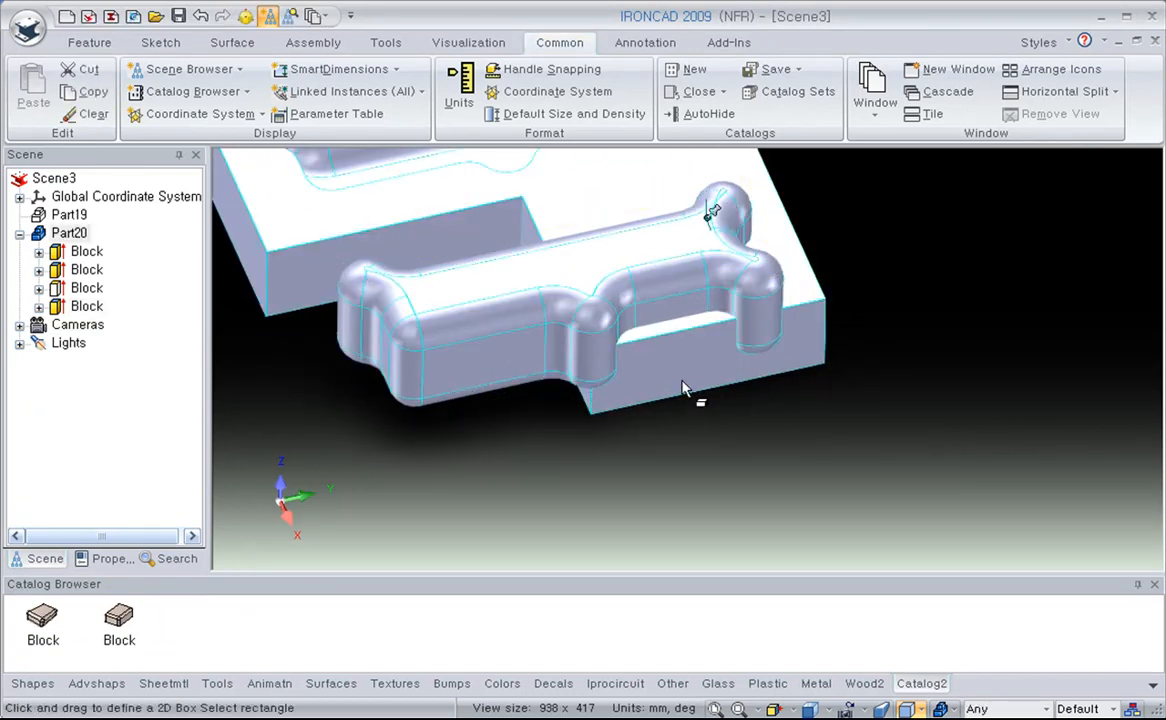
{"action": "left_click", "coordinate": [677, 374]}
{"action": "left_click_drag", "start_coordinate": [815, 480], "coordinate": [906, 546]}
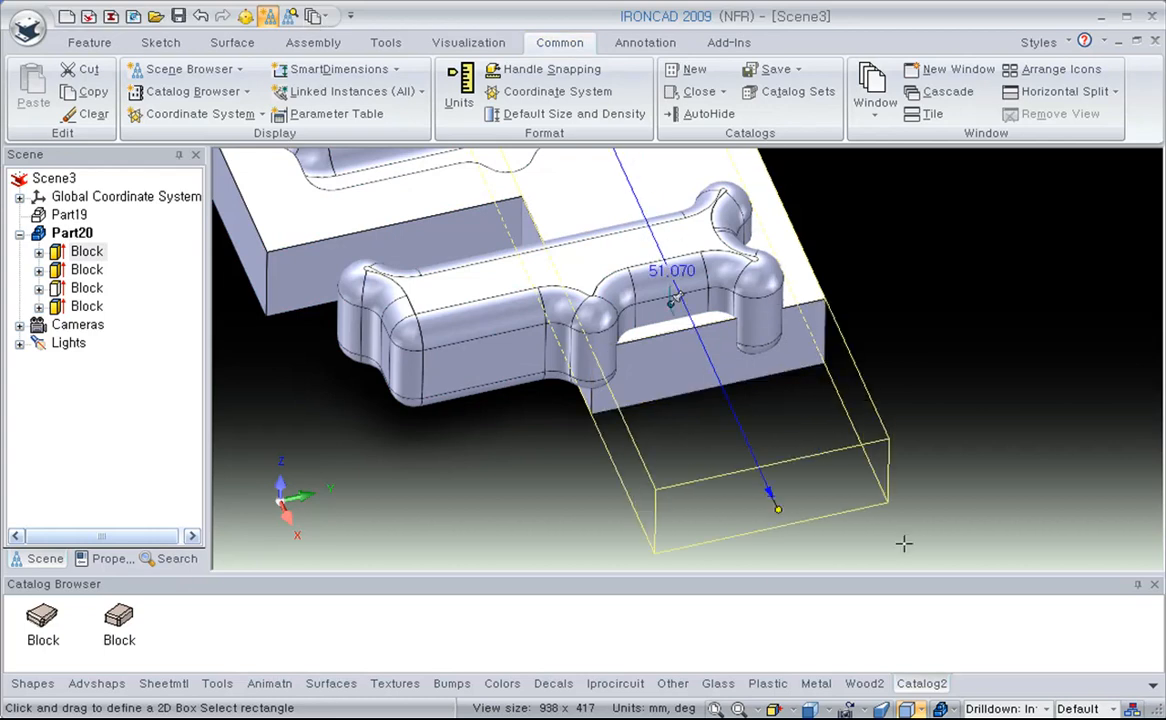
Try widening the base block under the raised block's overhanging end to about 31.47 mm, and close the regeneration report.
{"action": "left_click", "coordinate": [487, 463]}
{"action": "middle_click_drag", "start_coordinate": [487, 463], "coordinate": [592, 428]}
{"action": "middle_click_drag", "start_coordinate": [549, 249], "coordinate": [643, 390]}
{"action": "middle_click_drag", "start_coordinate": [747, 484], "coordinate": [748, 550]}
{"action": "scroll", "coordinate": [708, 346], "scroll_direction": "up", "scroll_amount": 3}
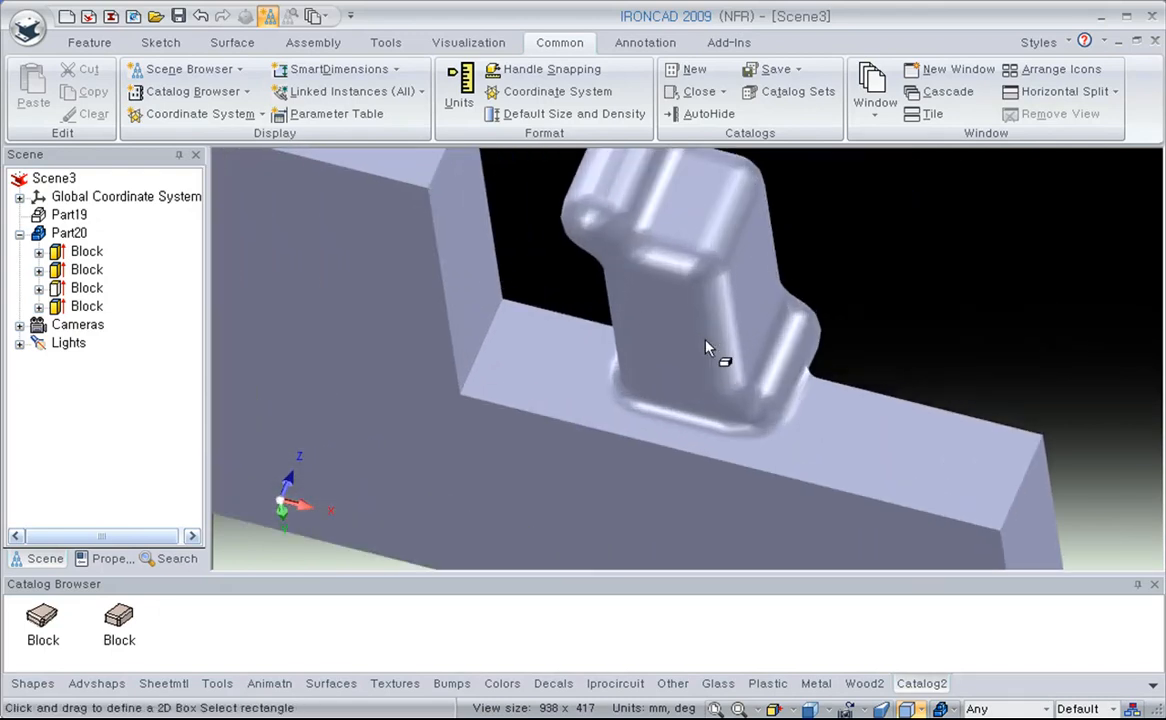
{"action": "left_click", "coordinate": [789, 502]}
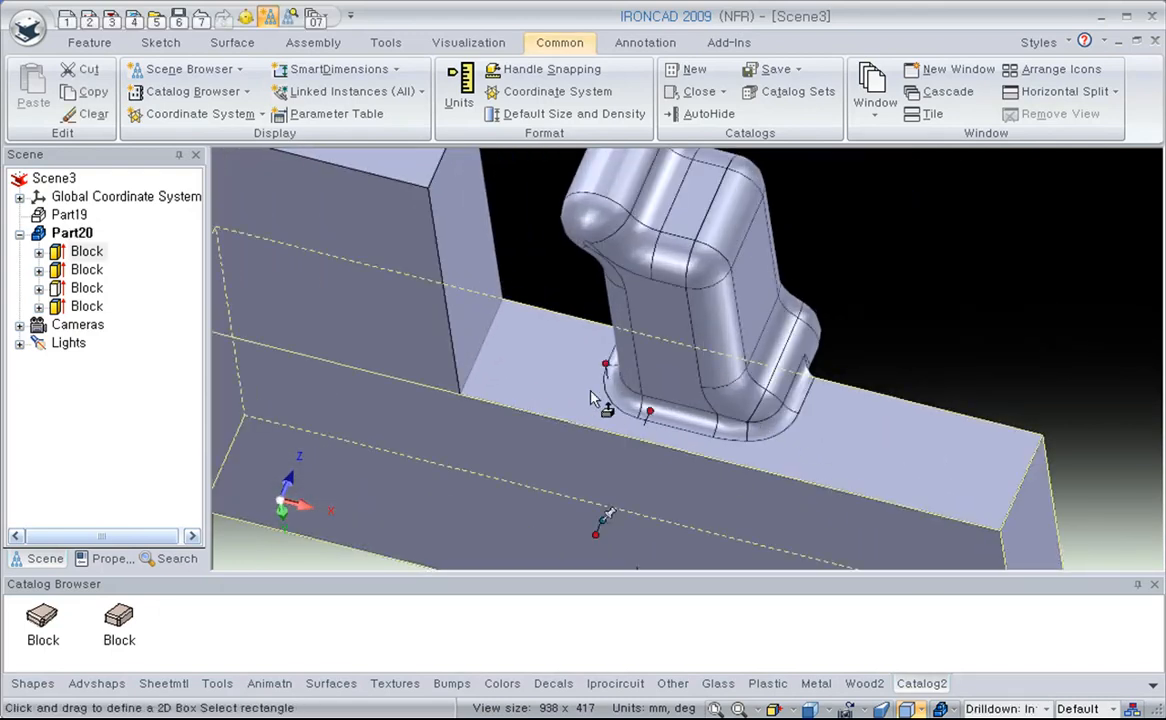
{"action": "left_click_drag", "start_coordinate": [617, 345], "coordinate": [596, 443]}
{"action": "left_click_drag", "start_coordinate": [600, 308], "coordinate": [586, 229]}
{"action": "left_click_drag", "start_coordinate": [603, 275], "coordinate": [587, 236]}
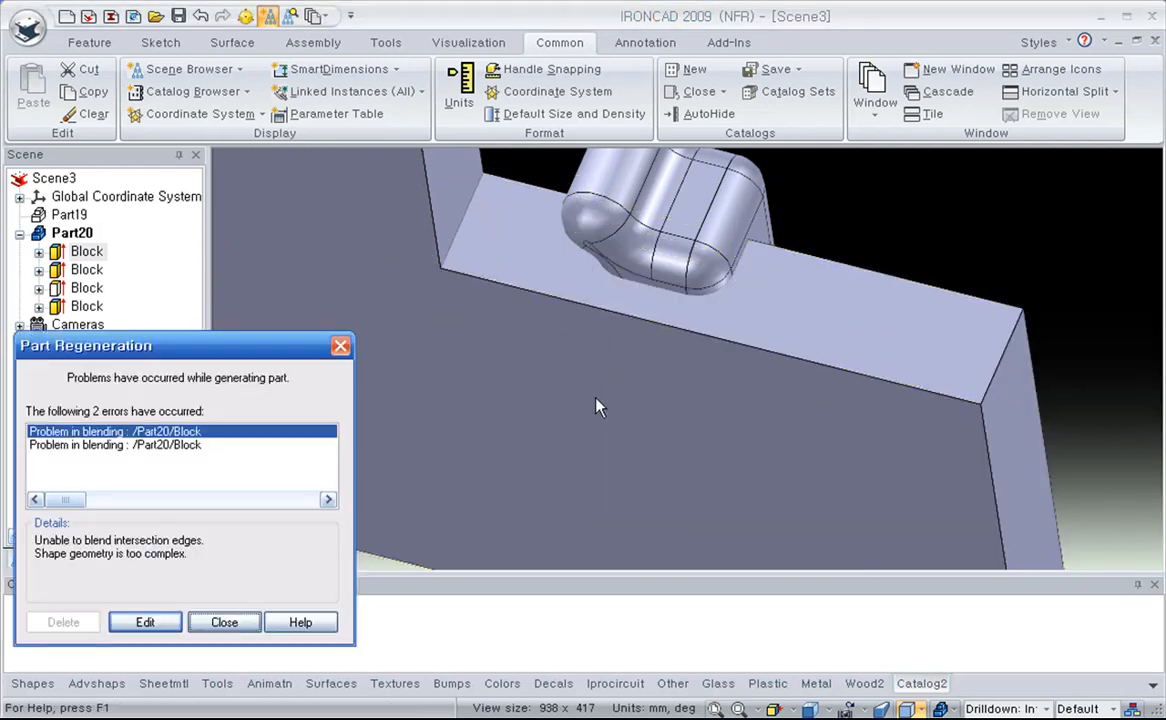
{"action": "left_click", "coordinate": [226, 626]}
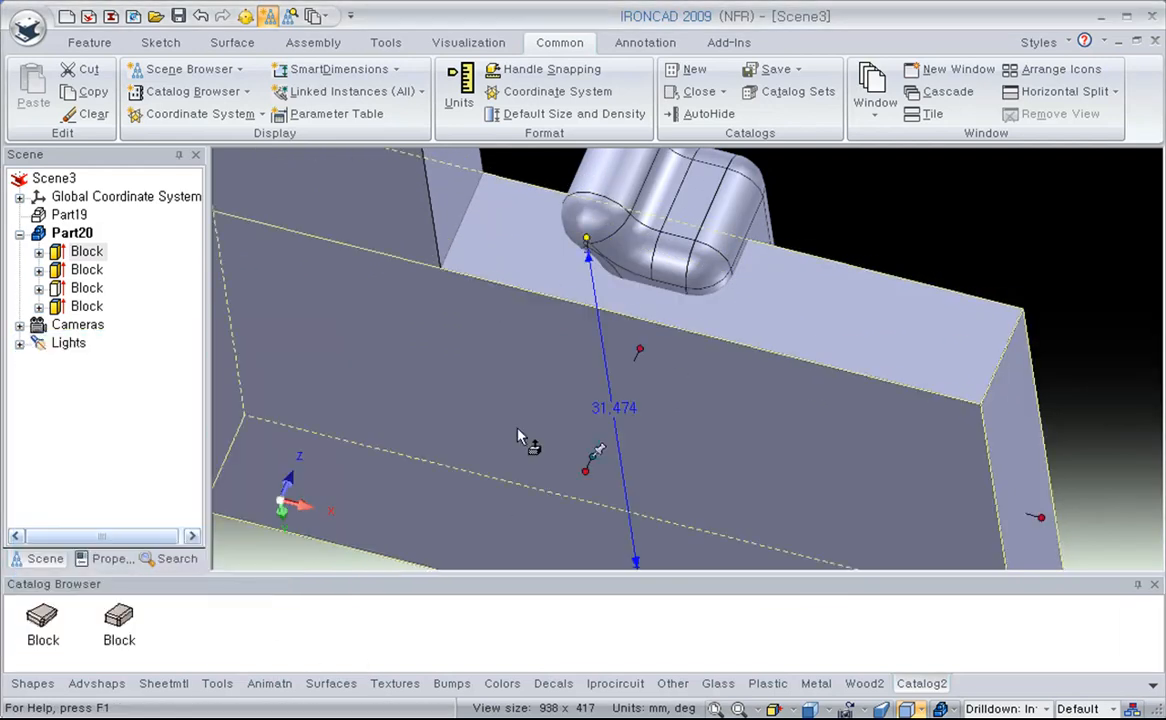
Pull the base block's widened side back slightly and extend it past the raised block's overhanging end to about 41.65 mm.
{"action": "left_click_drag", "start_coordinate": [683, 319], "coordinate": [490, 403]}
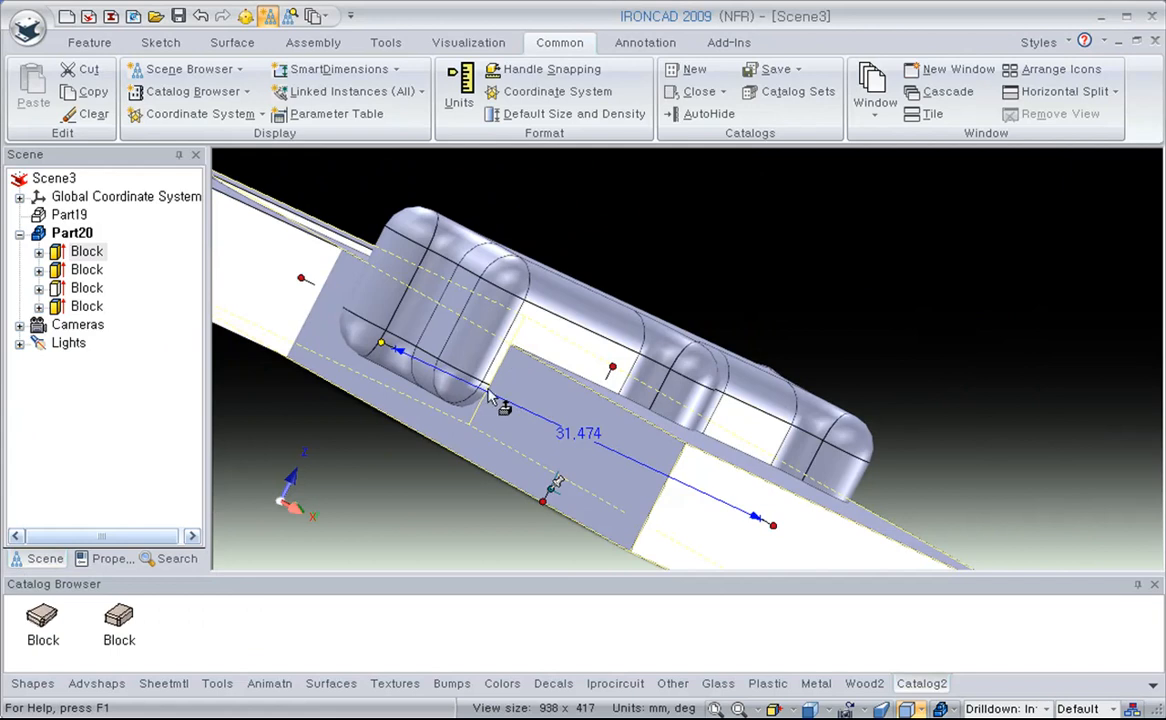
{"action": "left_click_drag", "start_coordinate": [383, 340], "coordinate": [398, 350]}
{"action": "middle_click_drag", "start_coordinate": [963, 418], "coordinate": [763, 500]}
{"action": "double_click", "coordinate": [535, 474]}
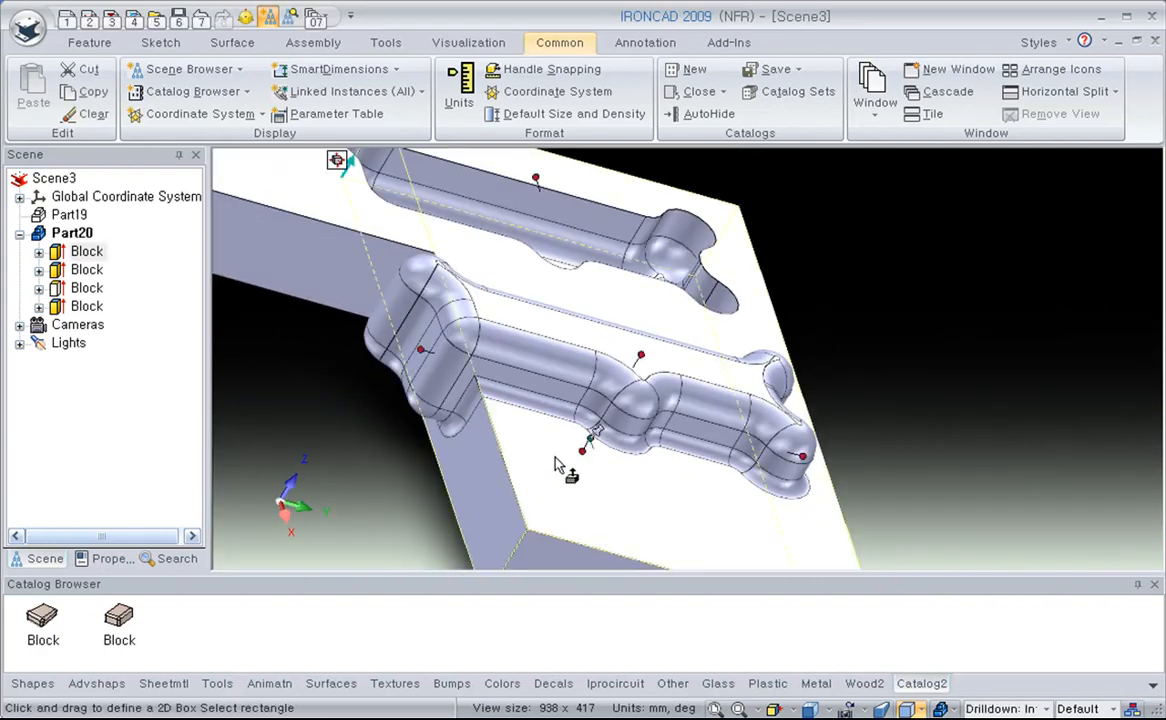
{"action": "left_click_drag", "start_coordinate": [422, 346], "coordinate": [292, 313]}
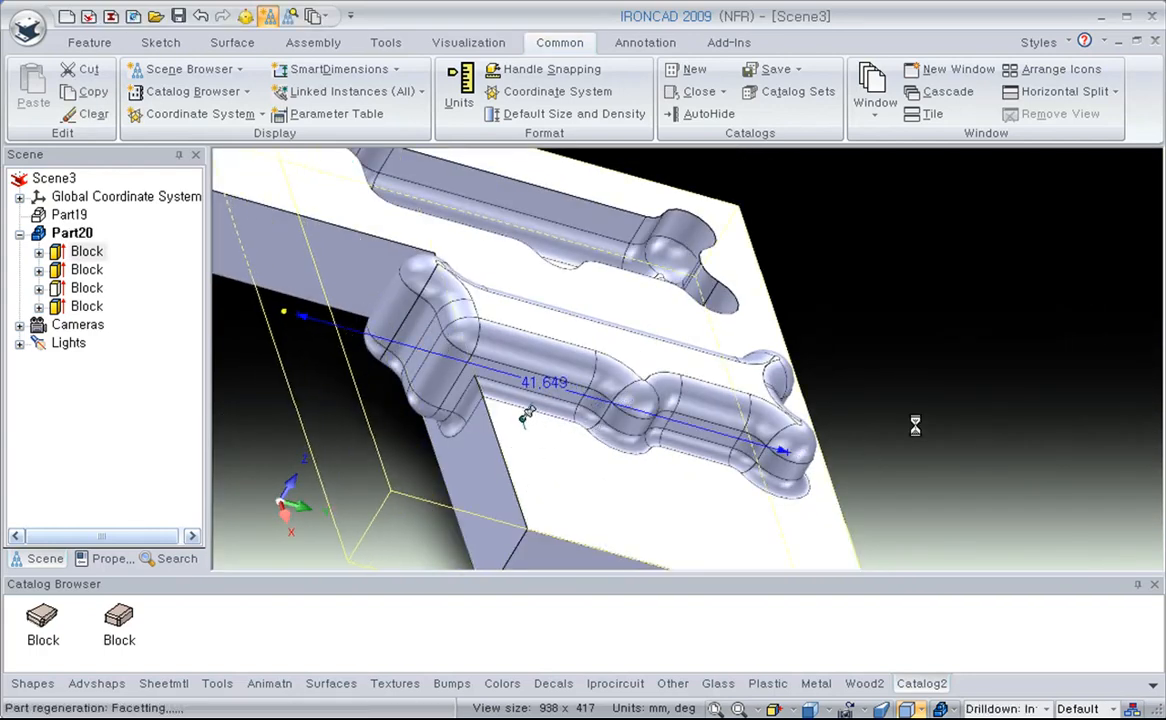
Turn the blended raised block copy into a pocket by setting its extrude feature options to Remove material.
{"action": "middle_click_drag", "start_coordinate": [921, 377], "coordinate": [586, 541]}
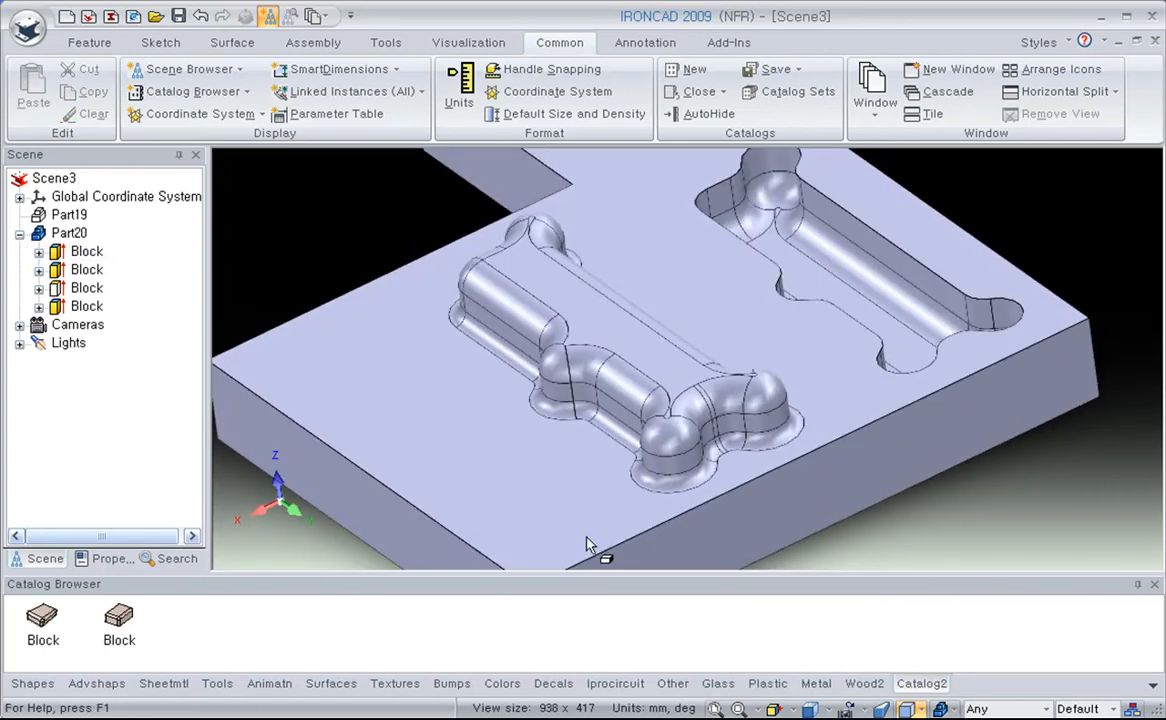
{"action": "double_click", "coordinate": [628, 390]}
{"action": "right_click", "coordinate": [627, 396]}
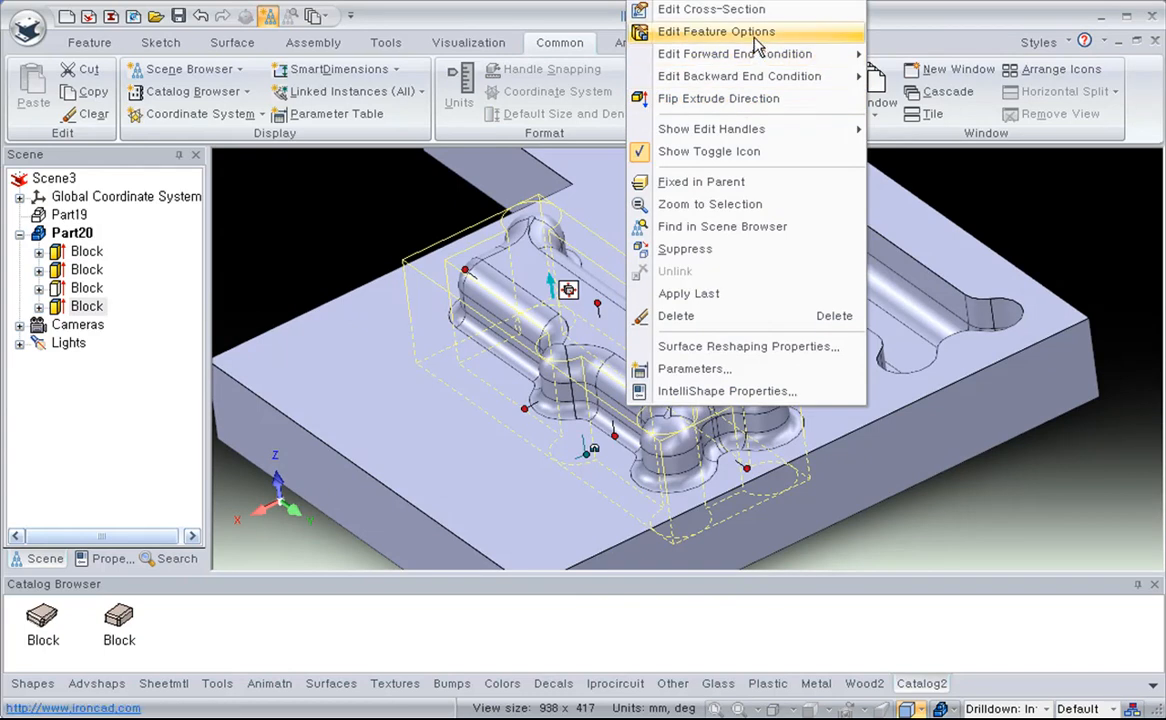
{"action": "left_click", "coordinate": [690, 33]}
{"action": "scroll", "coordinate": [92, 255], "scroll_direction": "down", "scroll_amount": 2}
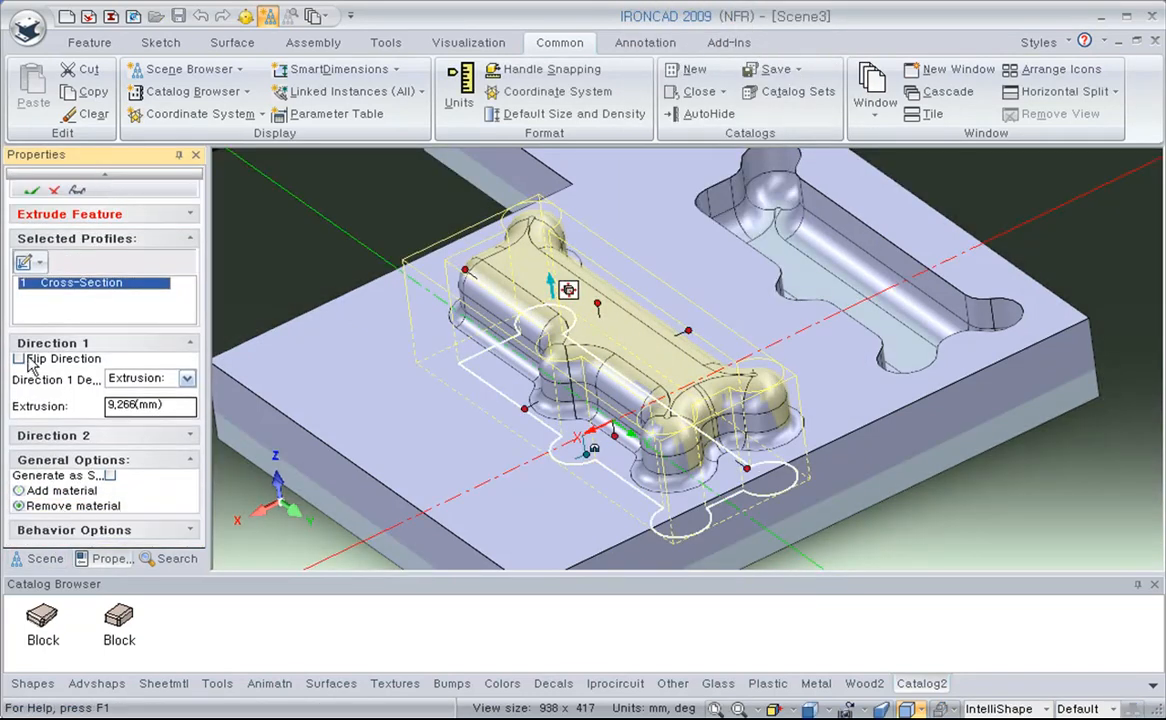
{"action": "left_click", "coordinate": [32, 190]}
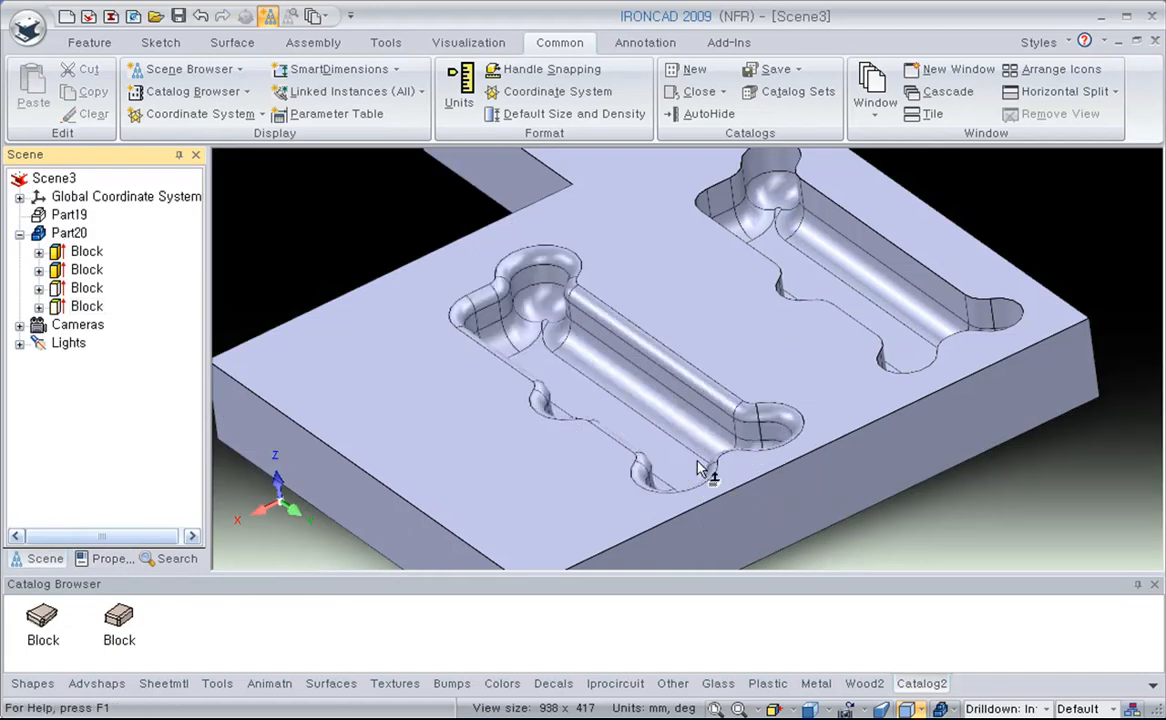
Examine the new pocket's blended rim and inner corners from several angles, alongside the neighbouring unblended pocket.
{"action": "middle_click_drag", "start_coordinate": [476, 500], "coordinate": [806, 385]}
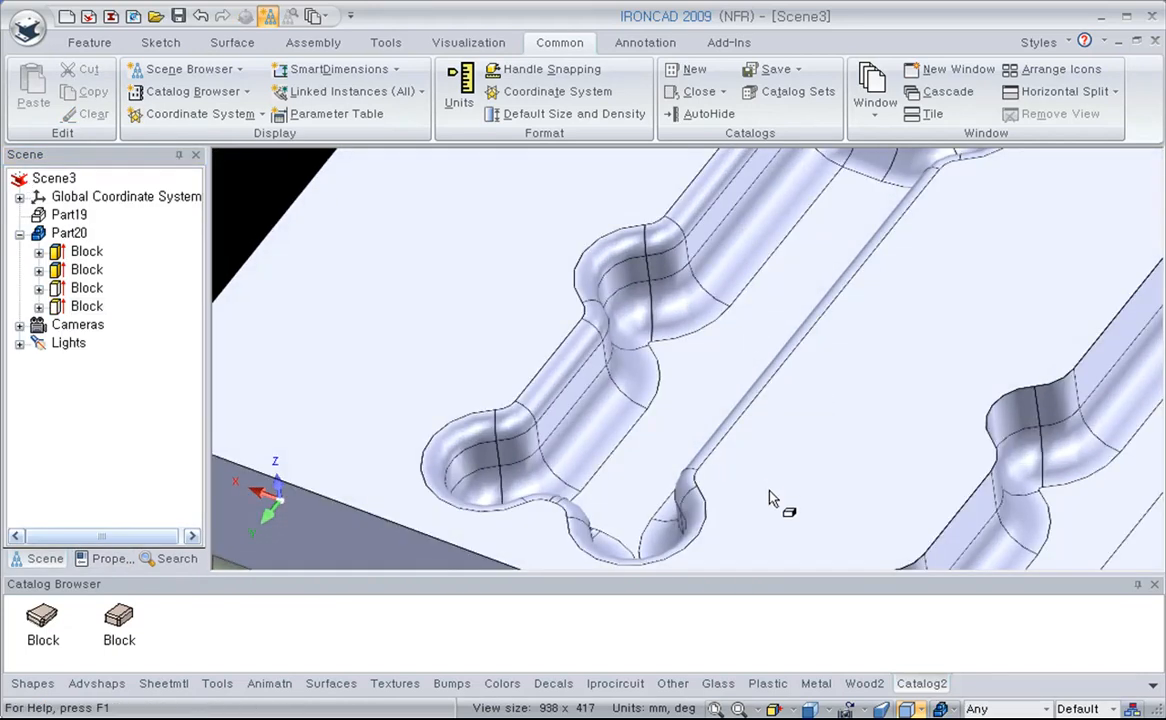
{"action": "middle_click_drag", "start_coordinate": [771, 489], "coordinate": [483, 490]}
{"action": "middle_click_drag", "start_coordinate": [946, 474], "coordinate": [740, 374], "text": "shift"}
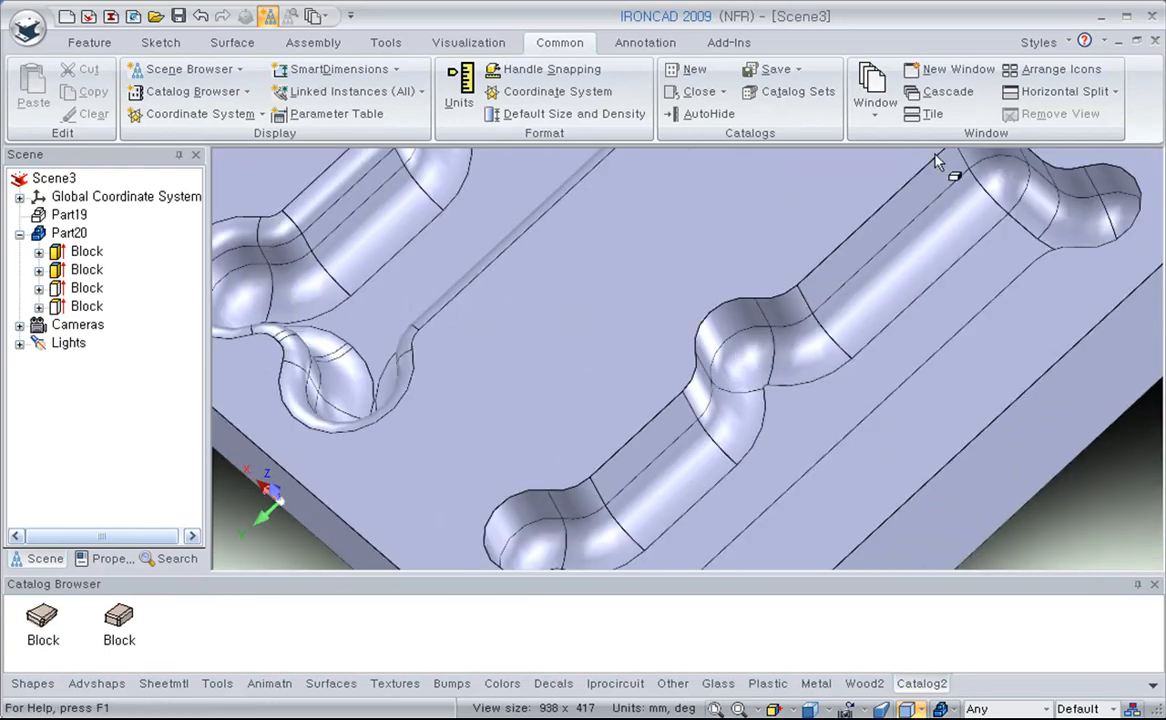
{"action": "middle_click_drag", "start_coordinate": [588, 376], "coordinate": [640, 522], "text": "shift"}
{"action": "middle_click_drag", "start_coordinate": [785, 277], "coordinate": [612, 446], "text": "shift"}
{"action": "middle_click_drag", "start_coordinate": [630, 369], "coordinate": [636, 425], "text": "ctrl"}
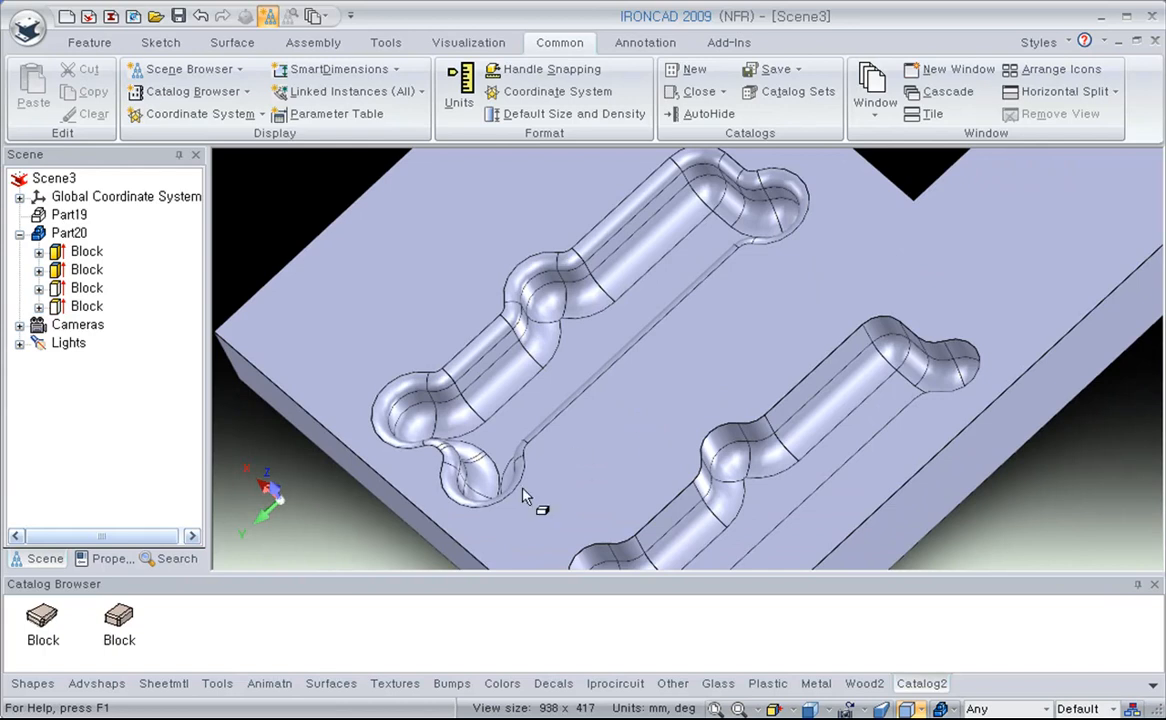
{"action": "middle_click_drag", "start_coordinate": [594, 502], "coordinate": [636, 420]}
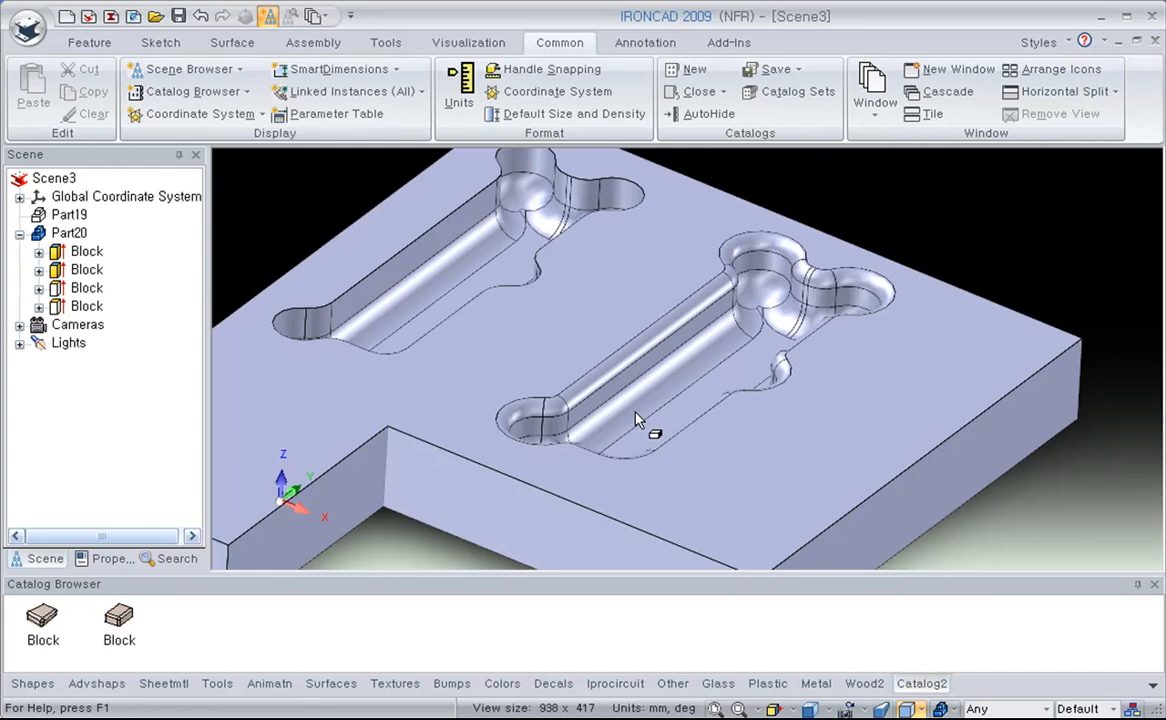
Place two rounded Block shapes from the catalog as separate parts in the empty space beside the L-shaped part.
{"action": "middle_click_drag", "start_coordinate": [724, 490], "coordinate": [596, 463], "text": "shift"}
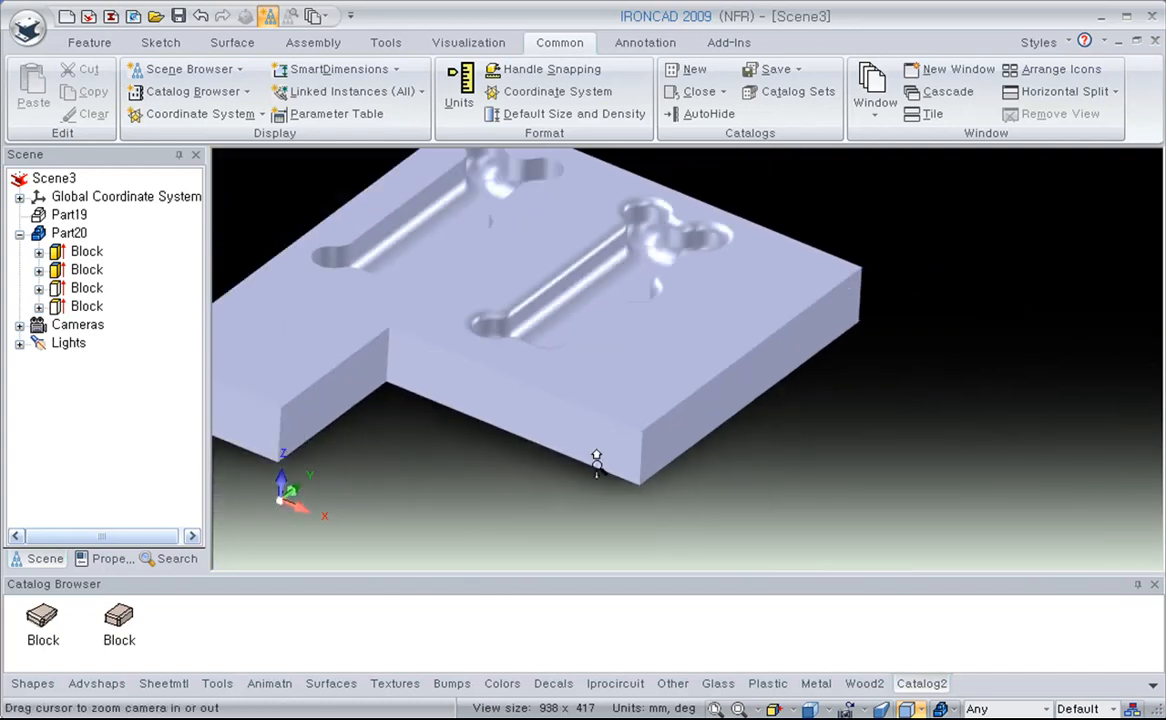
{"action": "middle_click_drag", "start_coordinate": [752, 471], "coordinate": [587, 449], "text": "shift"}
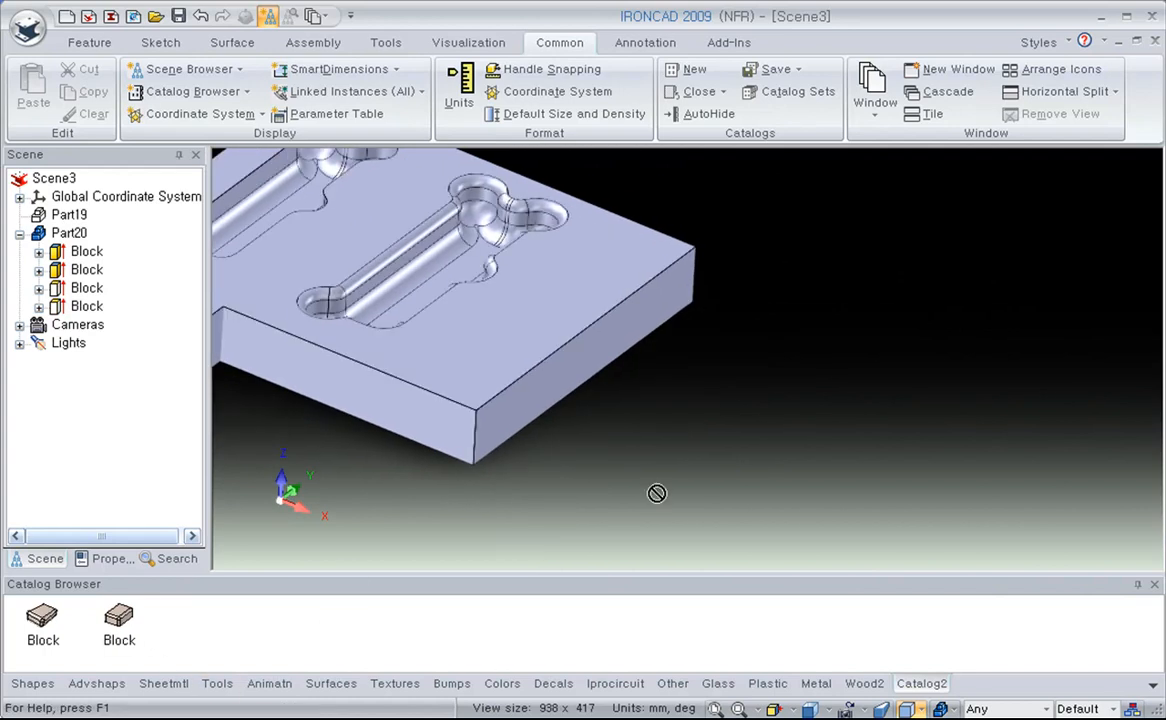
{"action": "left_click_drag", "start_coordinate": [355, 583], "coordinate": [787, 440]}
{"action": "left_click", "coordinate": [878, 505]}
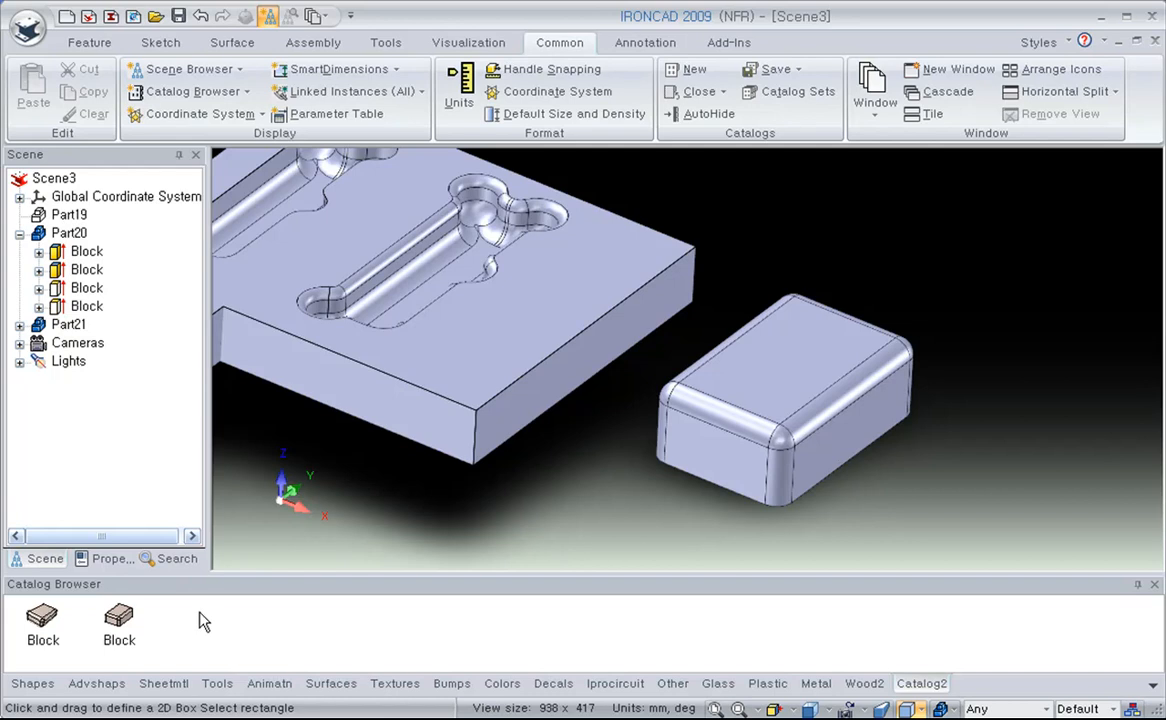
{"action": "middle_click_drag", "start_coordinate": [691, 470], "coordinate": [391, 433], "text": "shift"}
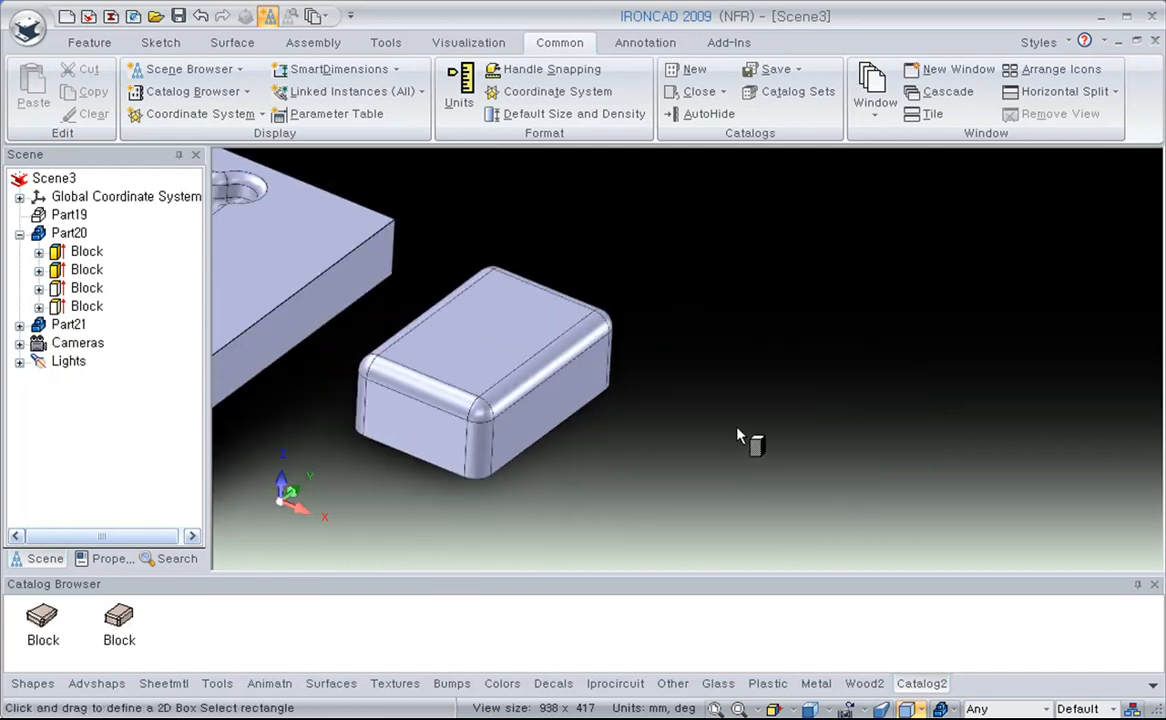
{"action": "left_click_drag", "start_coordinate": [753, 437], "coordinate": [752, 424]}
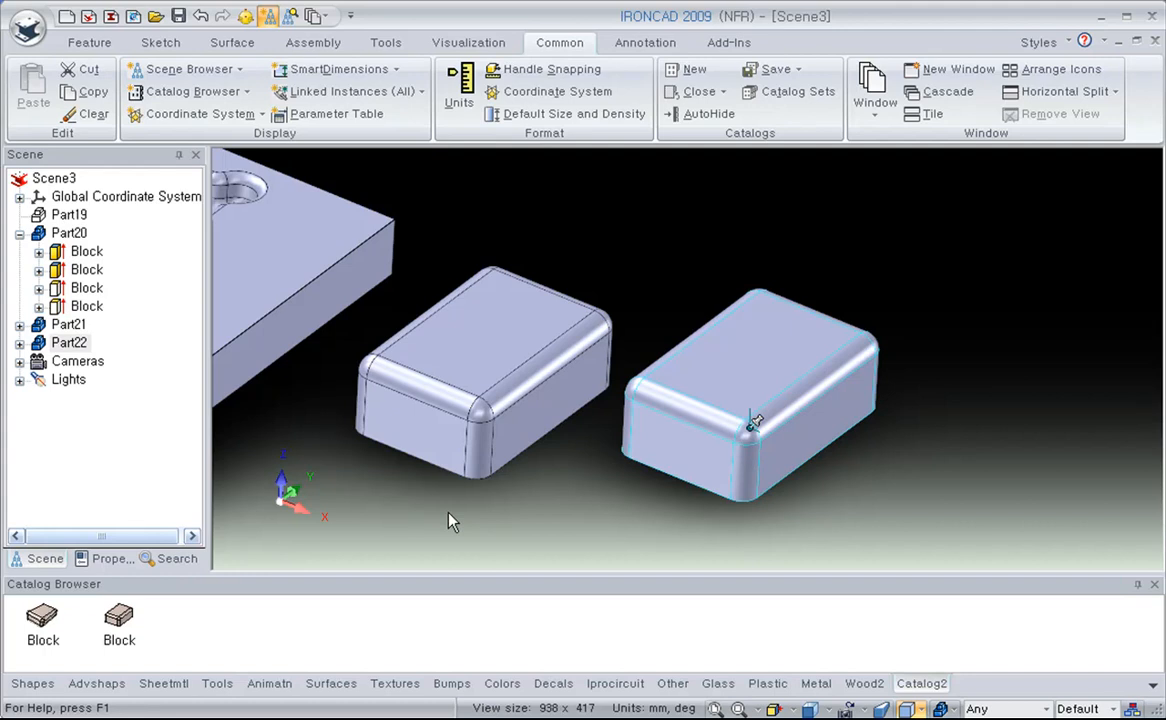
Reshape the outer new block's cross-section by moving its -X, +Y corner inward and both +X corners outward, and finish the sketch.
{"action": "left_click", "coordinate": [697, 466]}
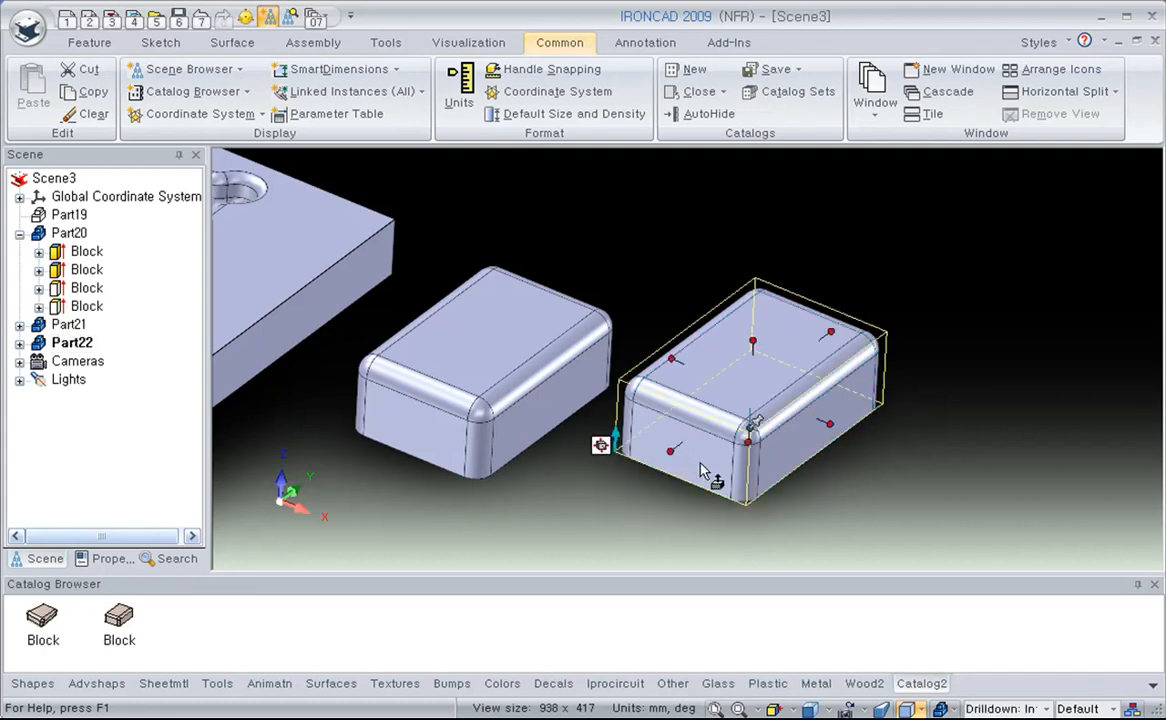
{"action": "right_click", "coordinate": [697, 468]}
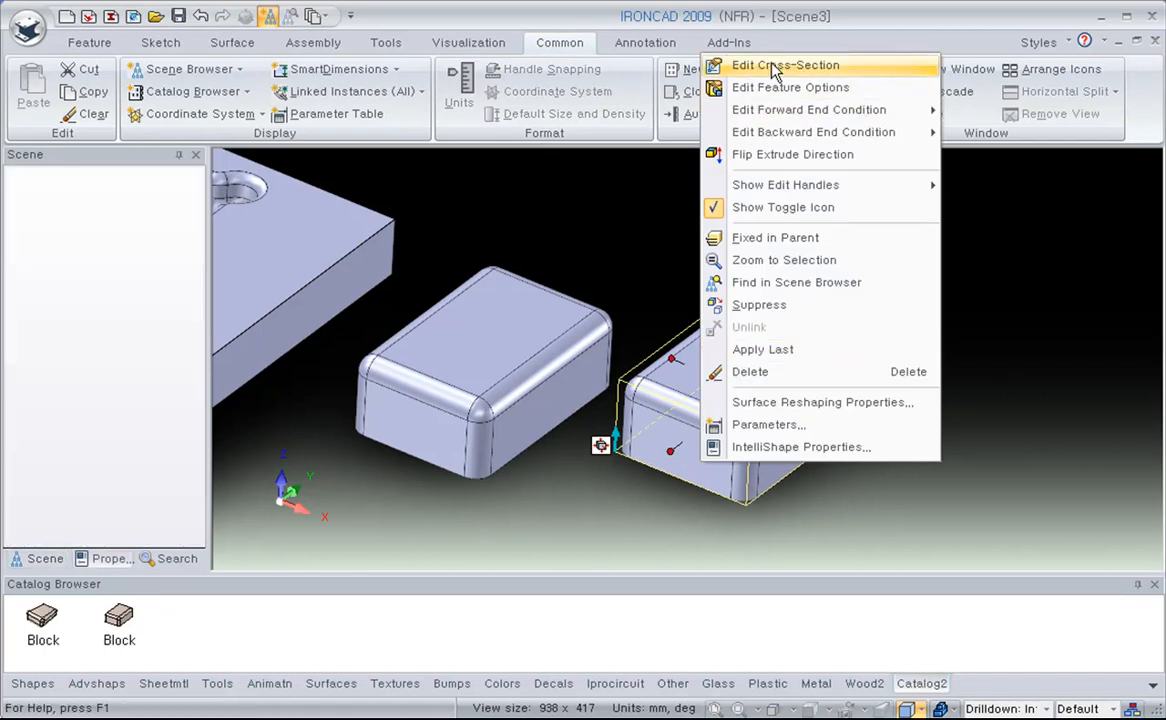
{"action": "left_click", "coordinate": [775, 67]}
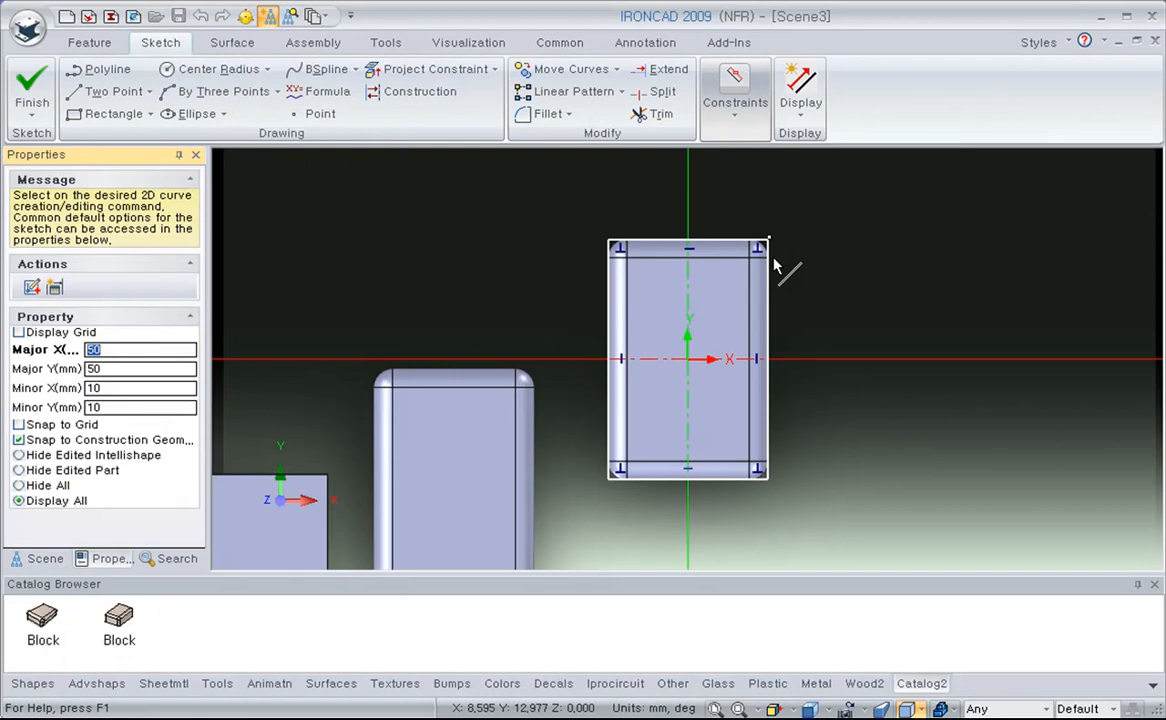
{"action": "left_click_drag", "start_coordinate": [609, 240], "coordinate": [659, 341]}
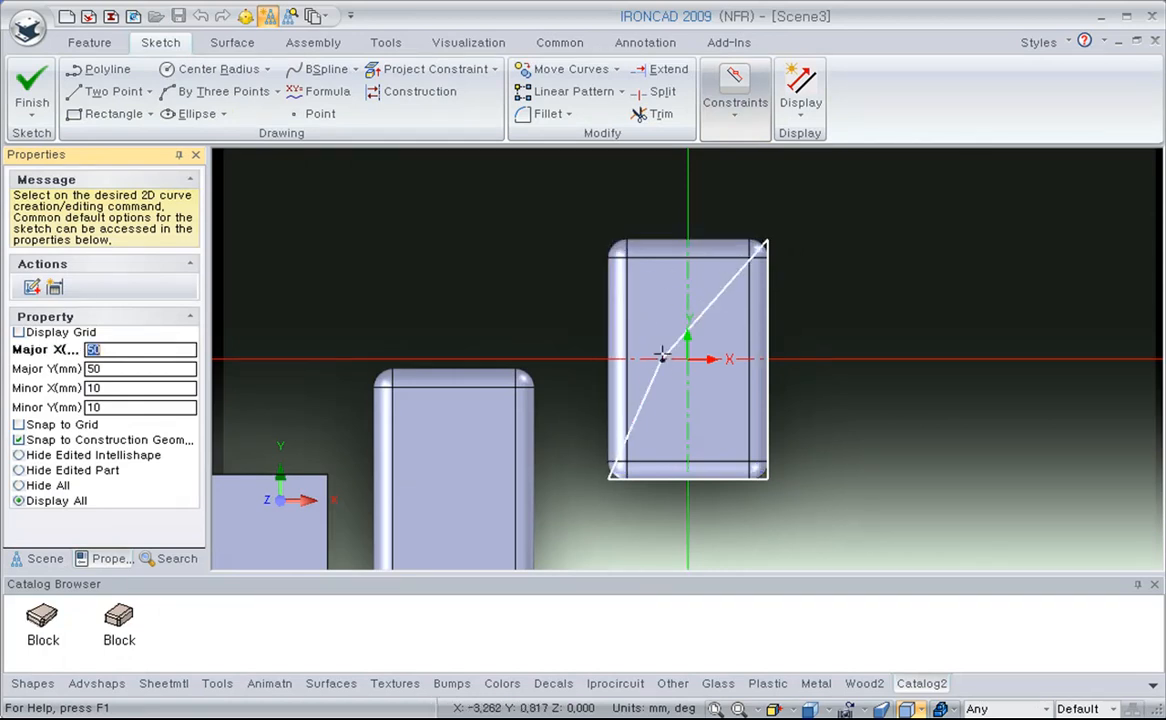
{"action": "left_click_drag", "start_coordinate": [767, 241], "coordinate": [921, 276]}
{"action": "mouse_move", "coordinate": [767, 477]}
{"action": "left_mouse_down"}
{"action": "mouse_move", "coordinate": [860, 502]}
{"action": "mouse_move", "coordinate": [908, 531]}
{"action": "left_mouse_up"}
{"action": "left_click", "coordinate": [31, 85]}
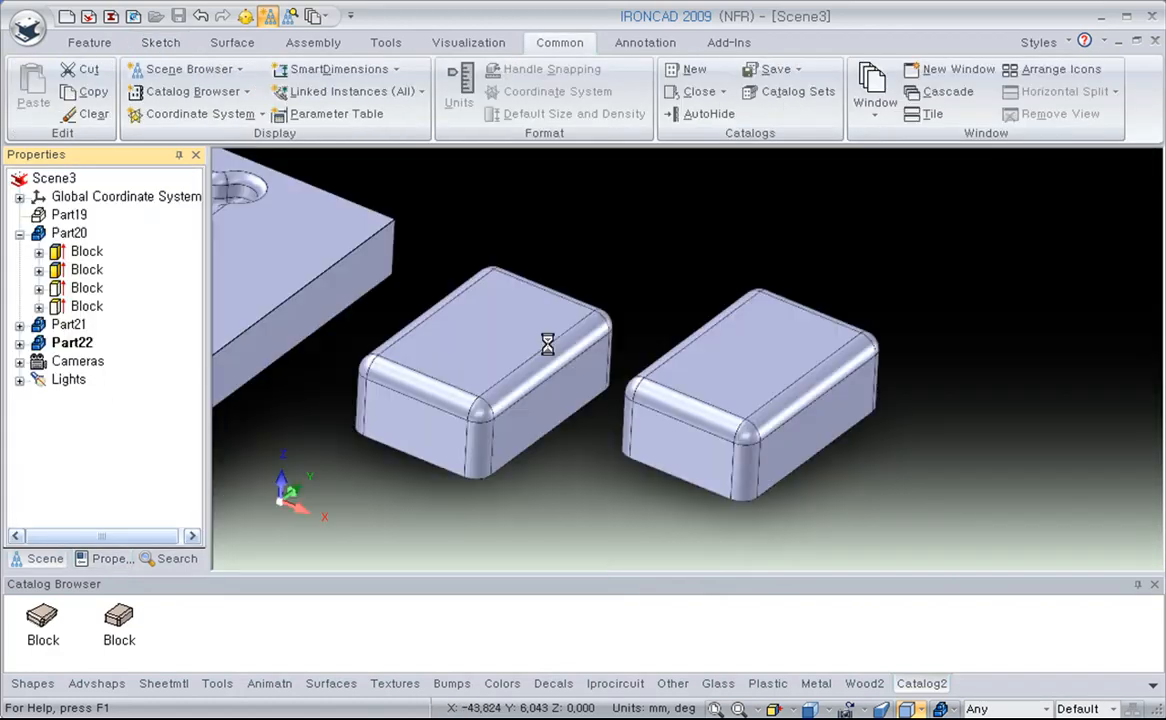
{"action": "left_click", "coordinate": [540, 511]}
{"action": "middle_click_drag", "start_coordinate": [752, 488], "coordinate": [613, 376], "text": "shift"}
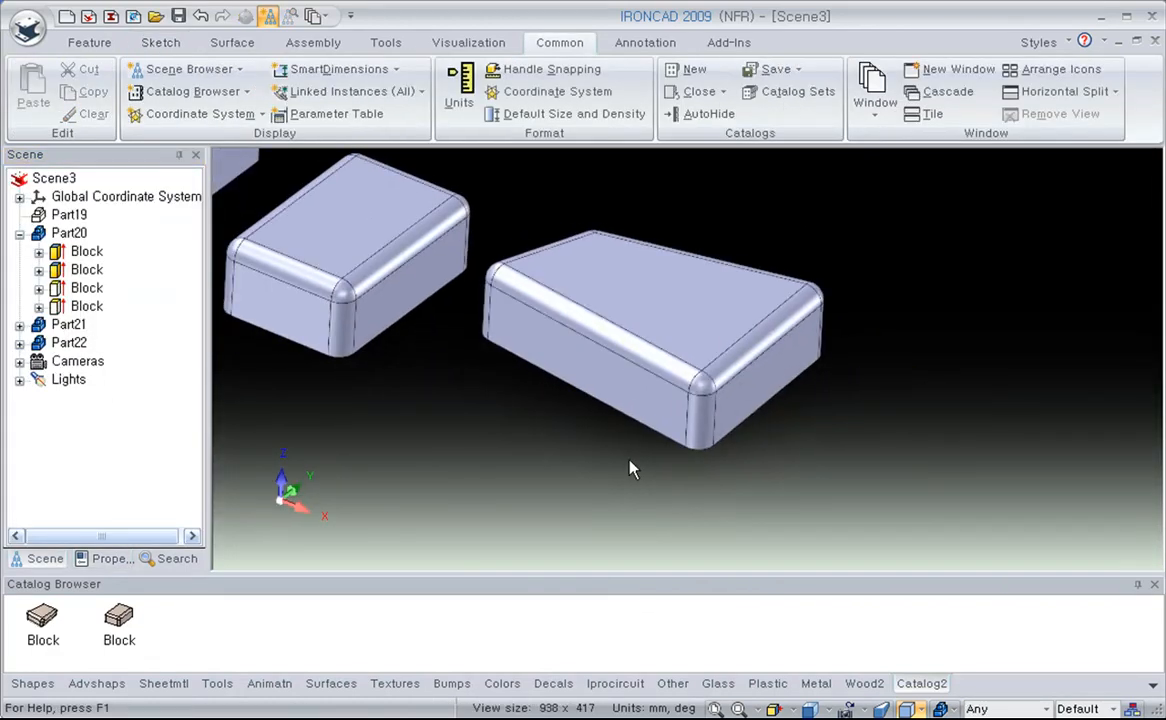